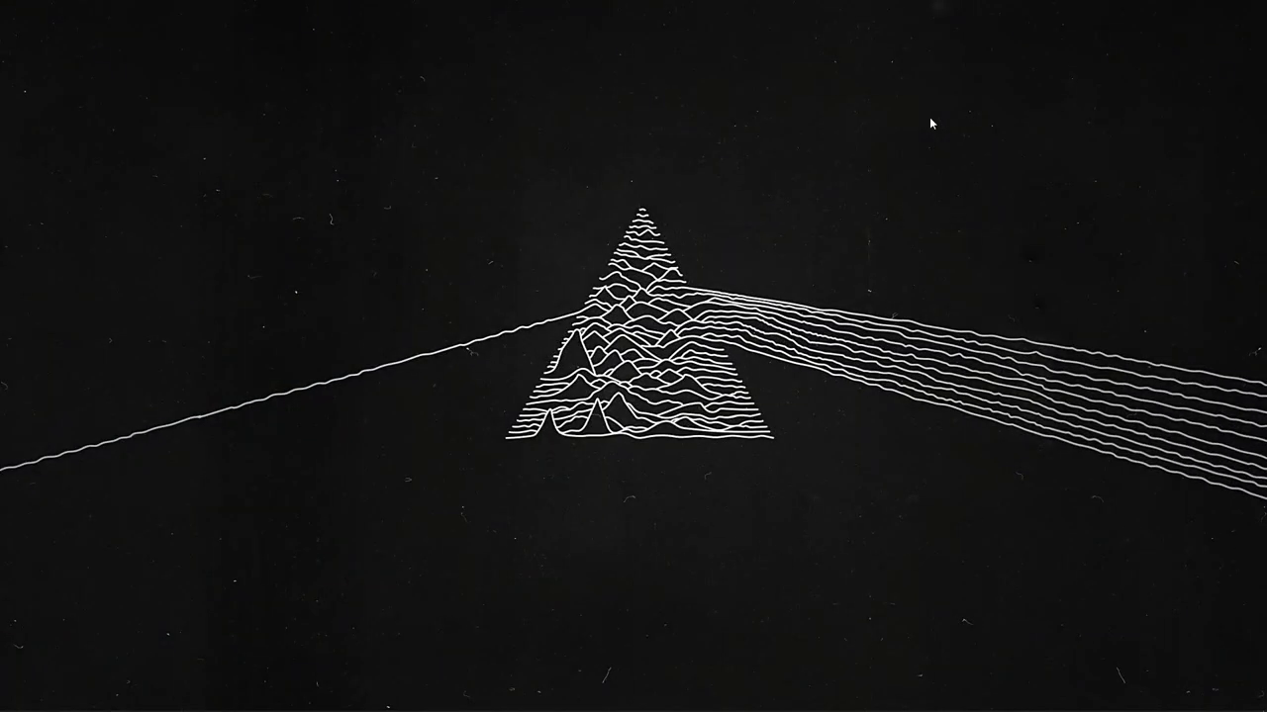
- Switch to Photoshop and create a 2000 by 3000 pixel document at 72 pixels/inch with a white background
{"action": "left_click", "coordinate": [416, 695]}
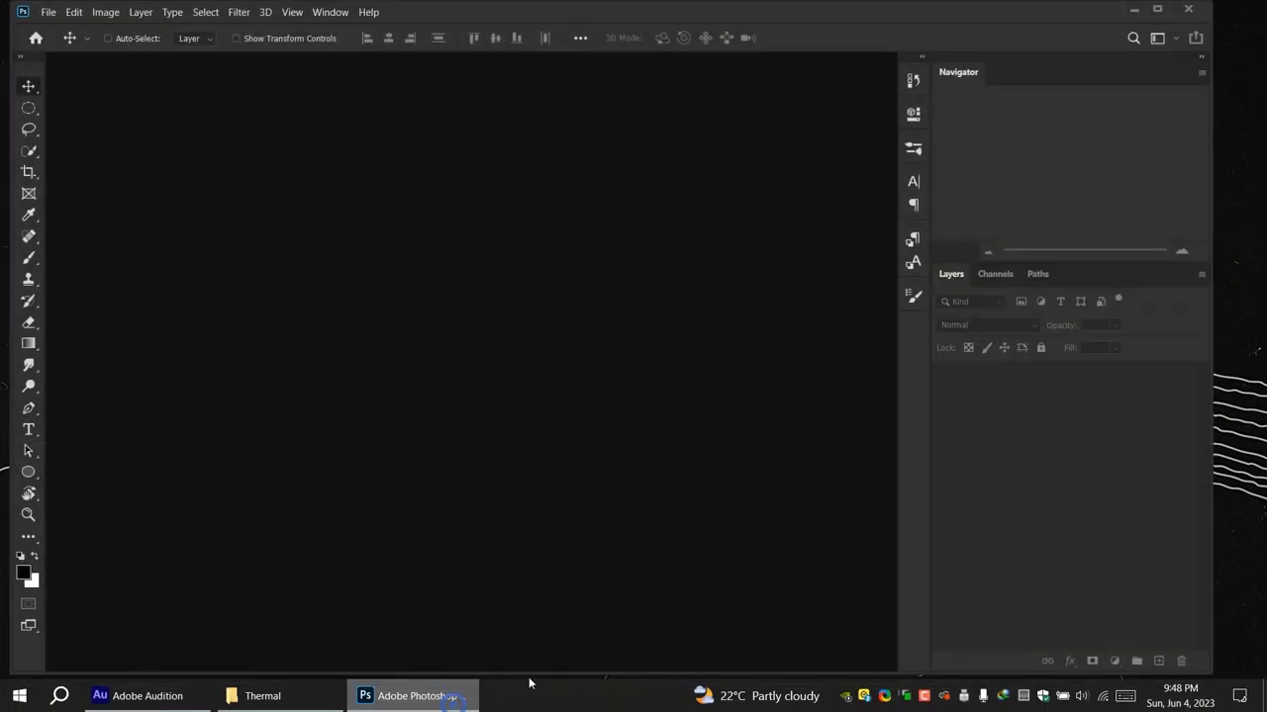
{"action": "left_click", "coordinate": [47, 12]}
{"action": "left_click", "coordinate": [62, 27]}
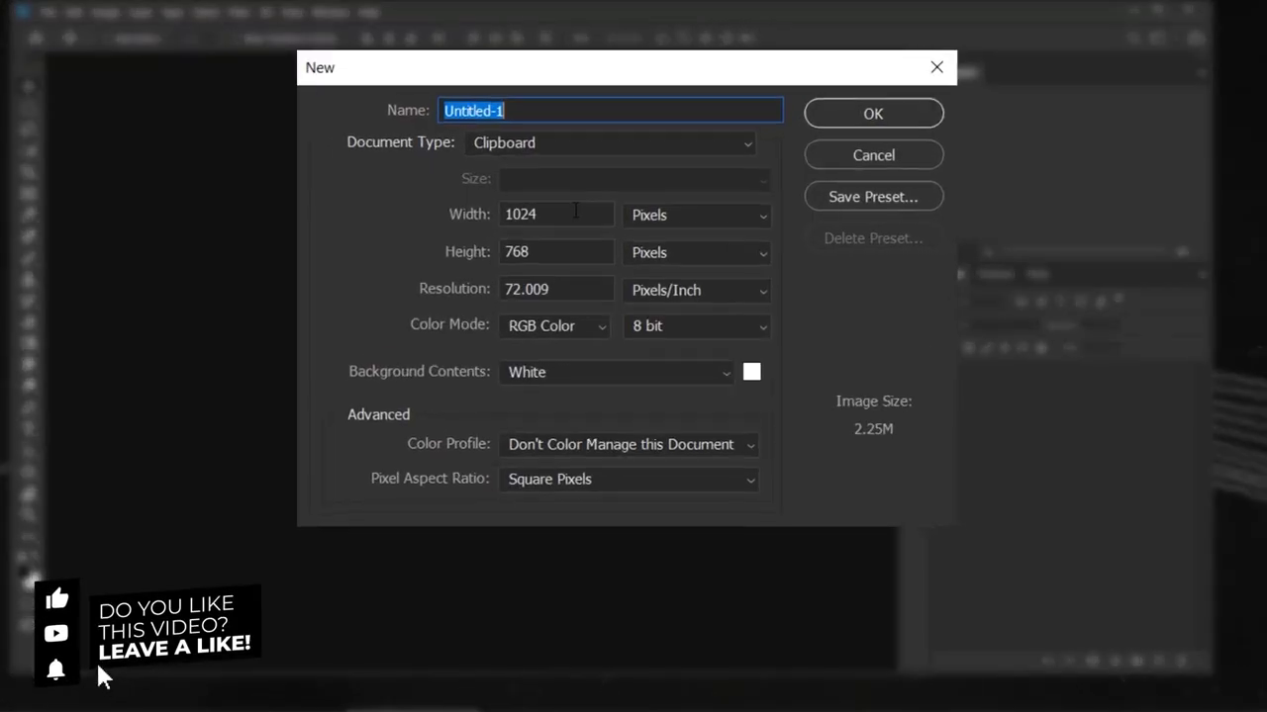
{"action": "double_click", "coordinate": [584, 204]}
{"action": "type", "text": "2000"}
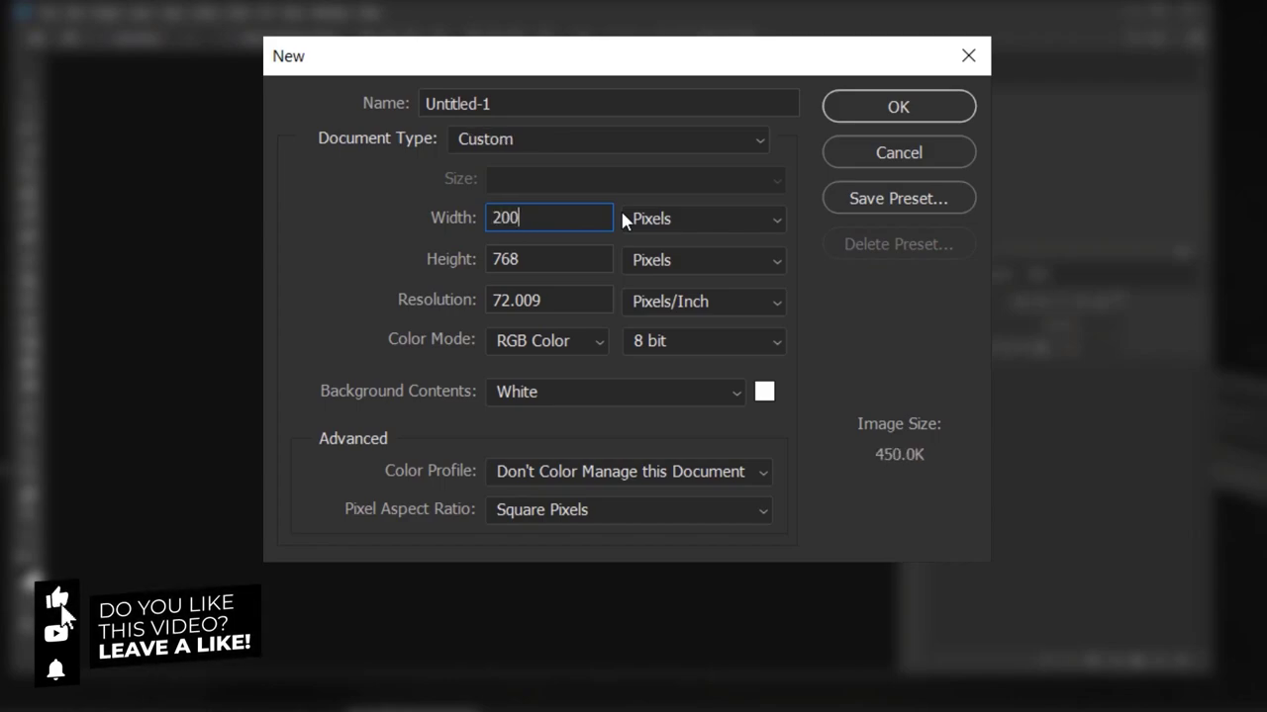
{"action": "key", "text": "Tab"}
{"action": "key", "text": "Tab"}
{"action": "type", "text": "3000"}
{"action": "key", "text": "Tab"}
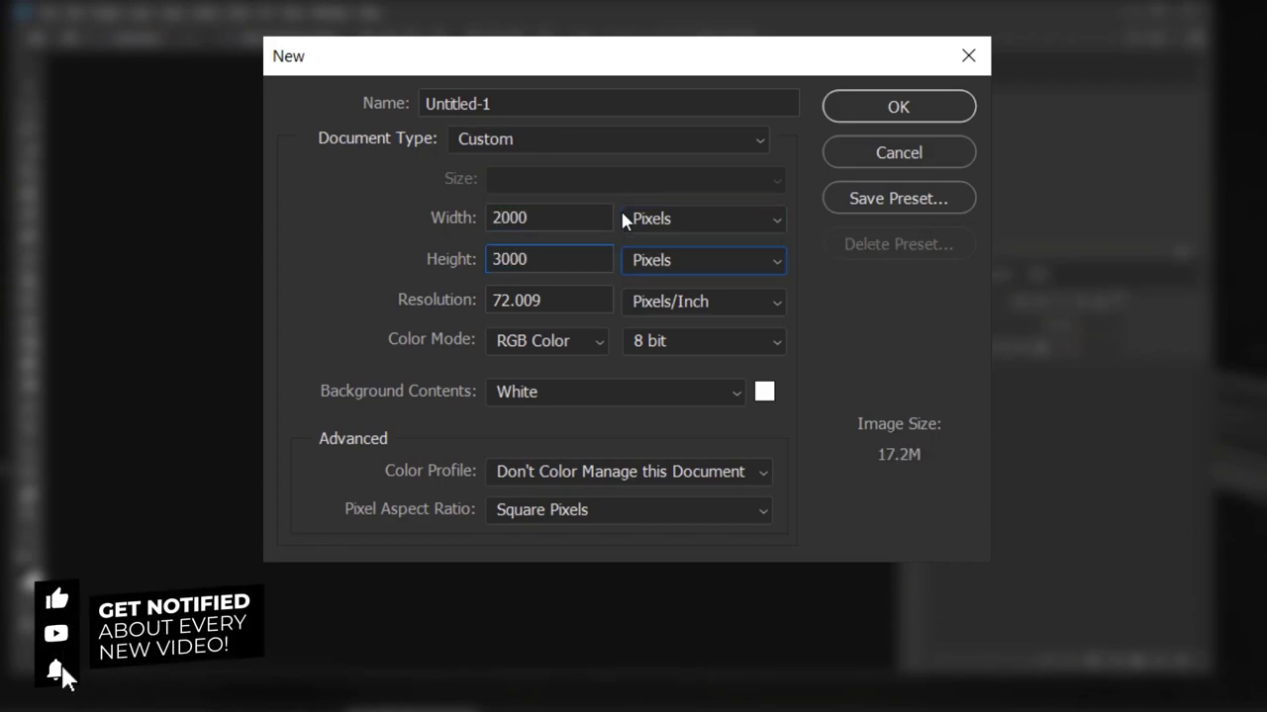
{"action": "key", "text": "Tab"}
{"action": "type", "text": "72"}
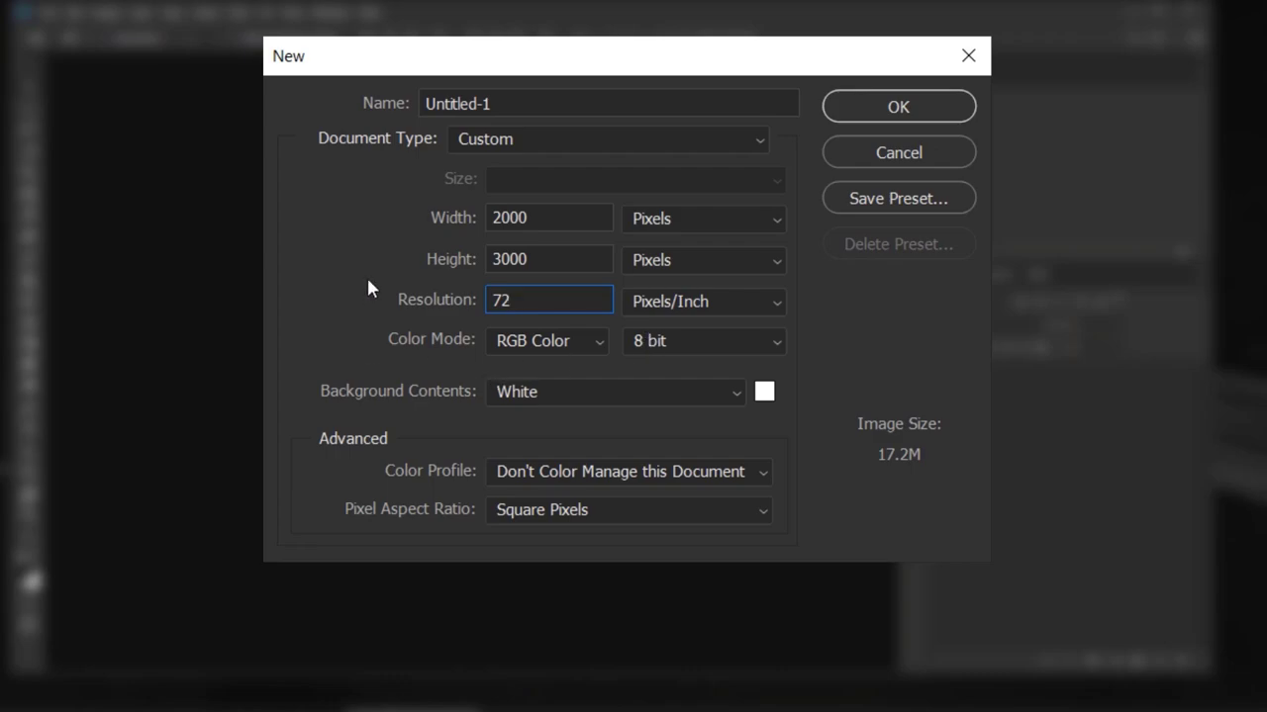
{"action": "left_click", "coordinate": [891, 105]}
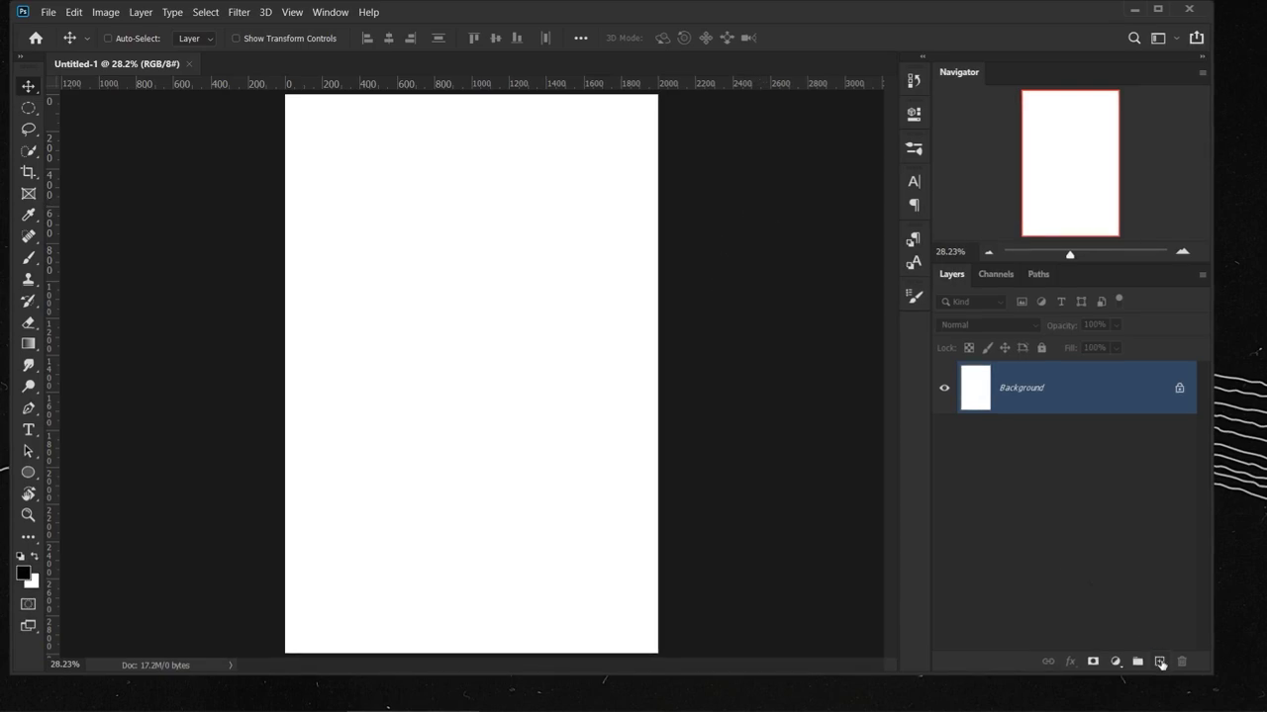
- Add a new layer named Image and delete the Background layer
{"action": "left_click", "coordinate": [1161, 663]}
{"action": "double_click", "coordinate": [1011, 388]}
{"action": "type", "text": "Image"}
{"action": "key", "text": "Return"}
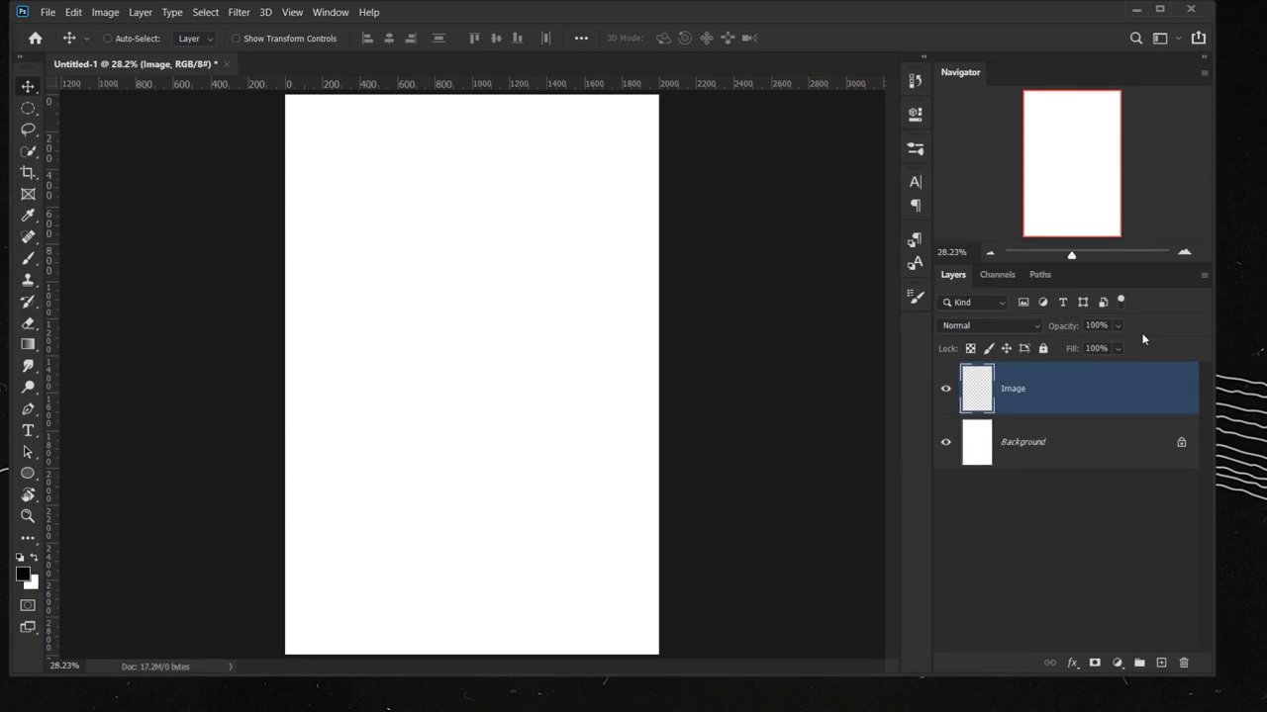
{"action": "left_click_drag", "start_coordinate": [1141, 394], "coordinate": [1185, 664]}
- Convert the Image layer to a smart object and open its contents for editing
{"action": "right_click", "coordinate": [1064, 403]}
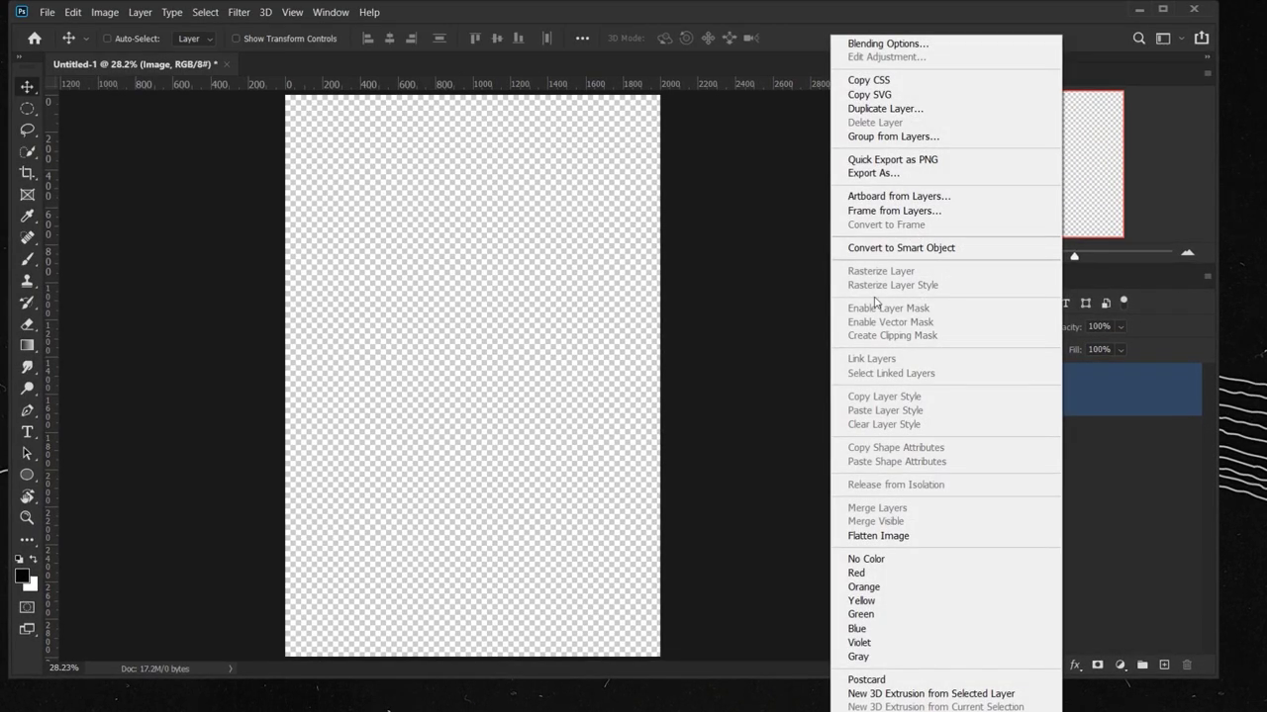
{"action": "left_click", "coordinate": [861, 245]}
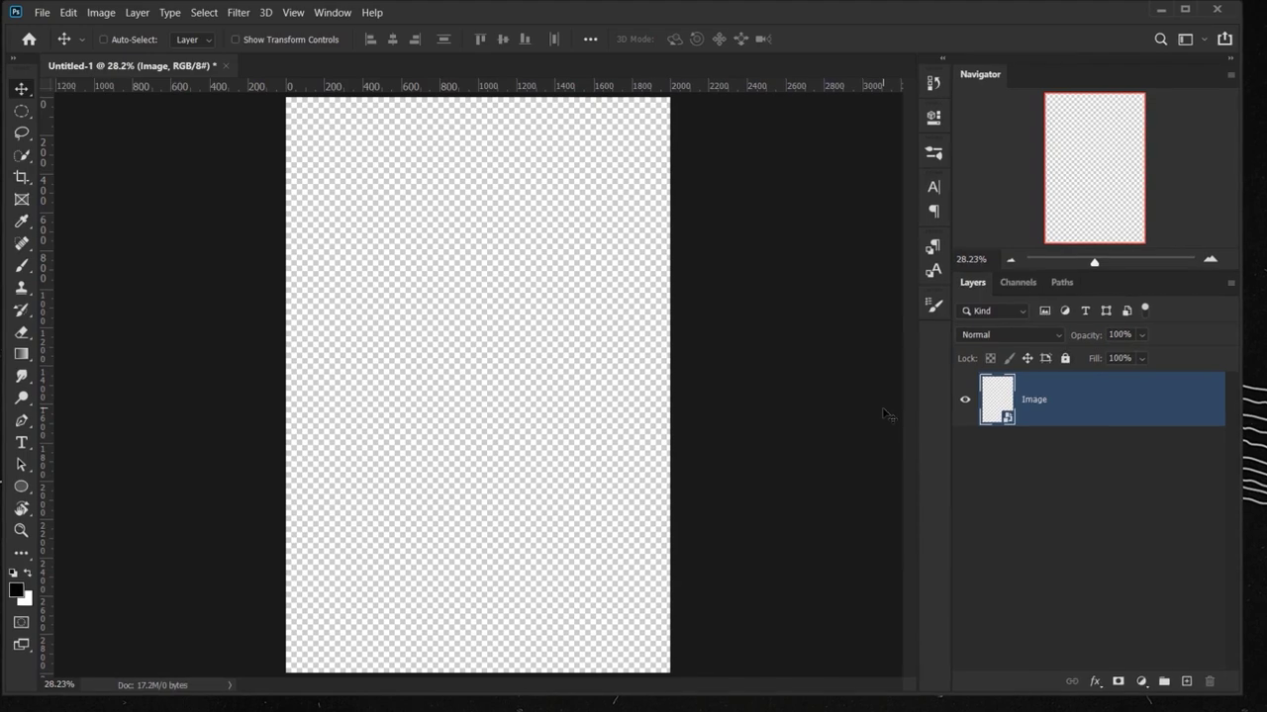
{"action": "right_click", "coordinate": [1071, 403]}
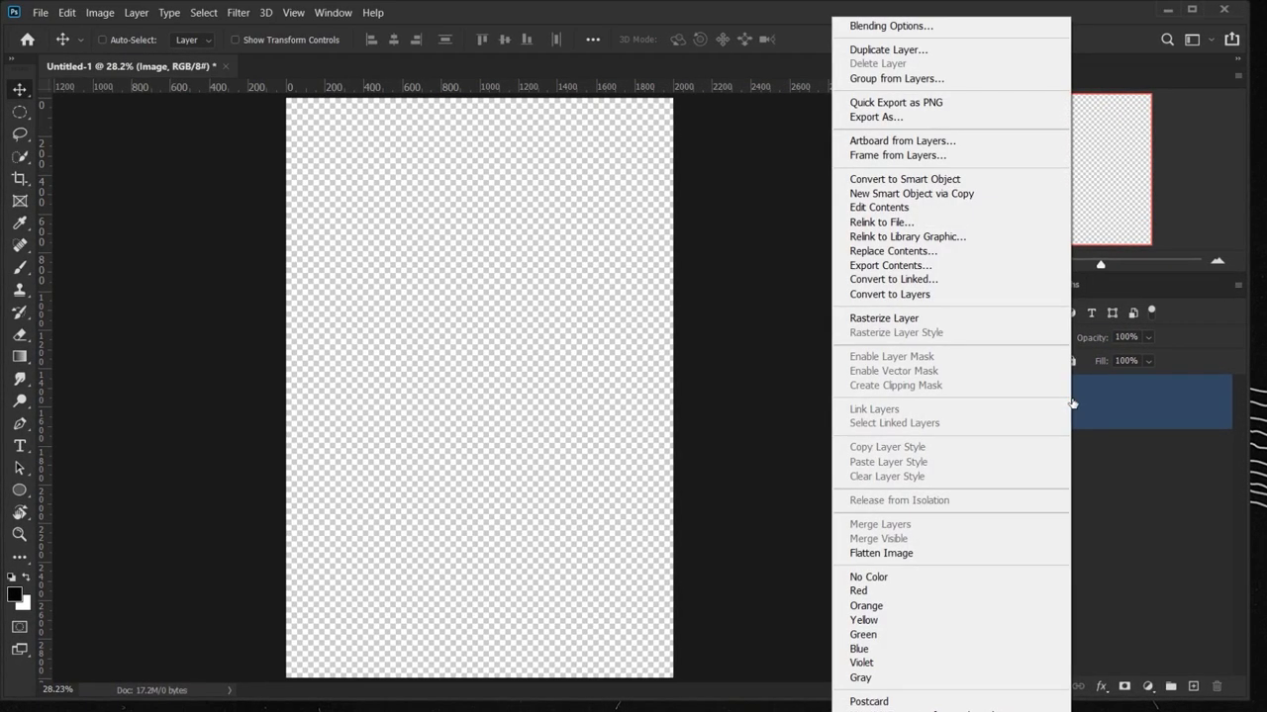
{"action": "left_click", "coordinate": [863, 208]}
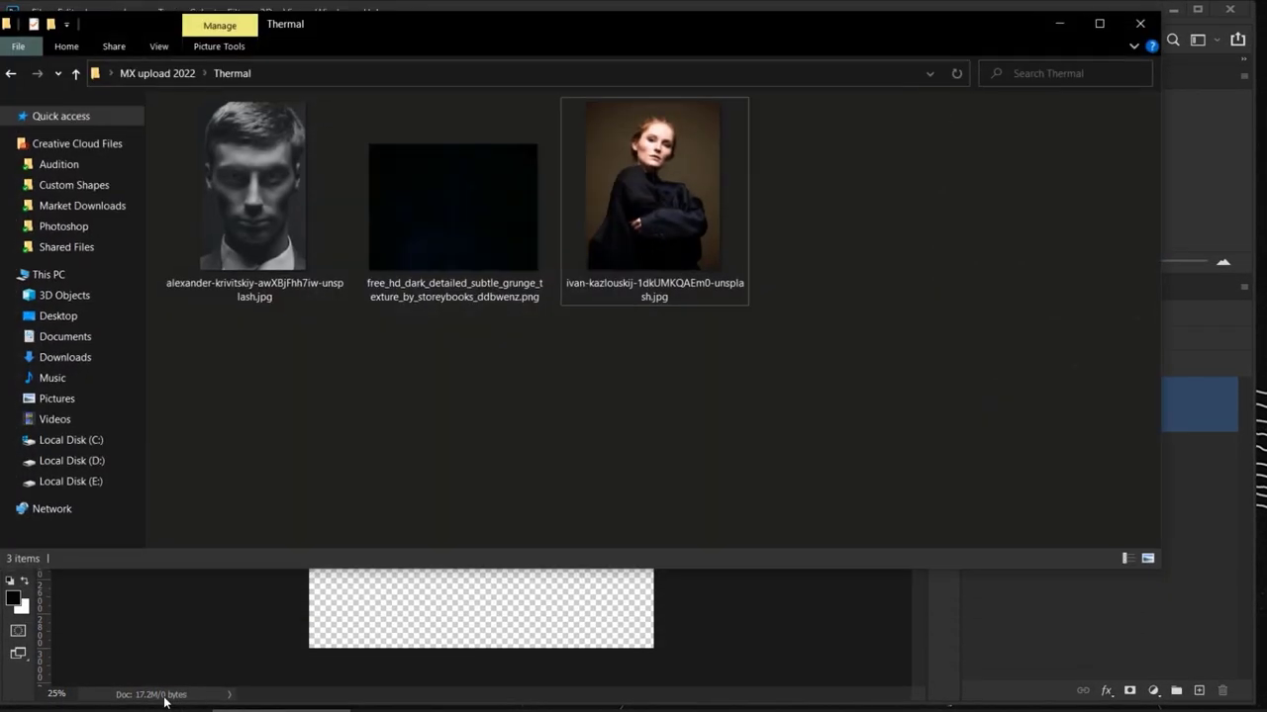
- Place the man's close-up portrait from the Thermal folder, scaled to fill the canvas, and save and close the smart object's contents
{"action": "key", "text": "alt+Tab"}
{"action": "left_click", "coordinate": [248, 226]}
{"action": "left_click_drag", "start_coordinate": [248, 227], "coordinate": [495, 640]}
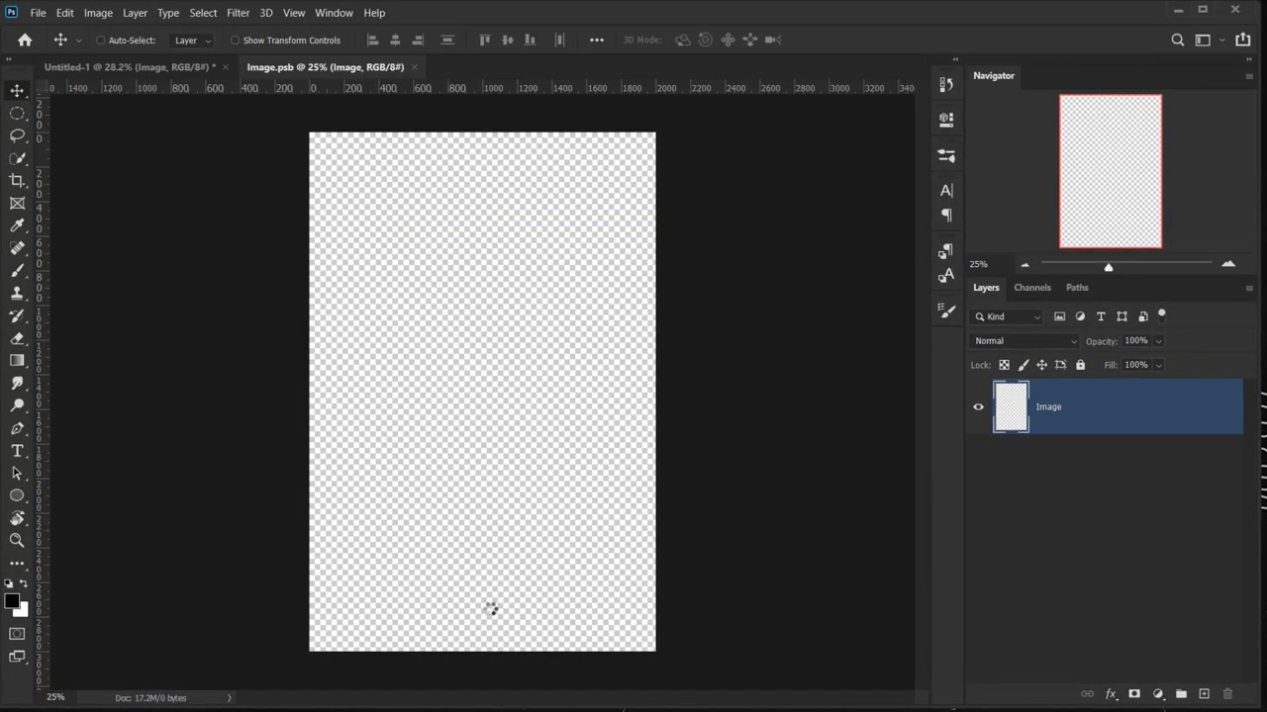
{"action": "left_click_drag", "start_coordinate": [644, 393], "coordinate": [655, 393]}
{"action": "left_click_drag", "start_coordinate": [321, 393], "coordinate": [308, 393]}
{"action": "left_click_drag", "start_coordinate": [531, 310], "coordinate": [532, 336]}
{"action": "left_click", "coordinate": [842, 39]}
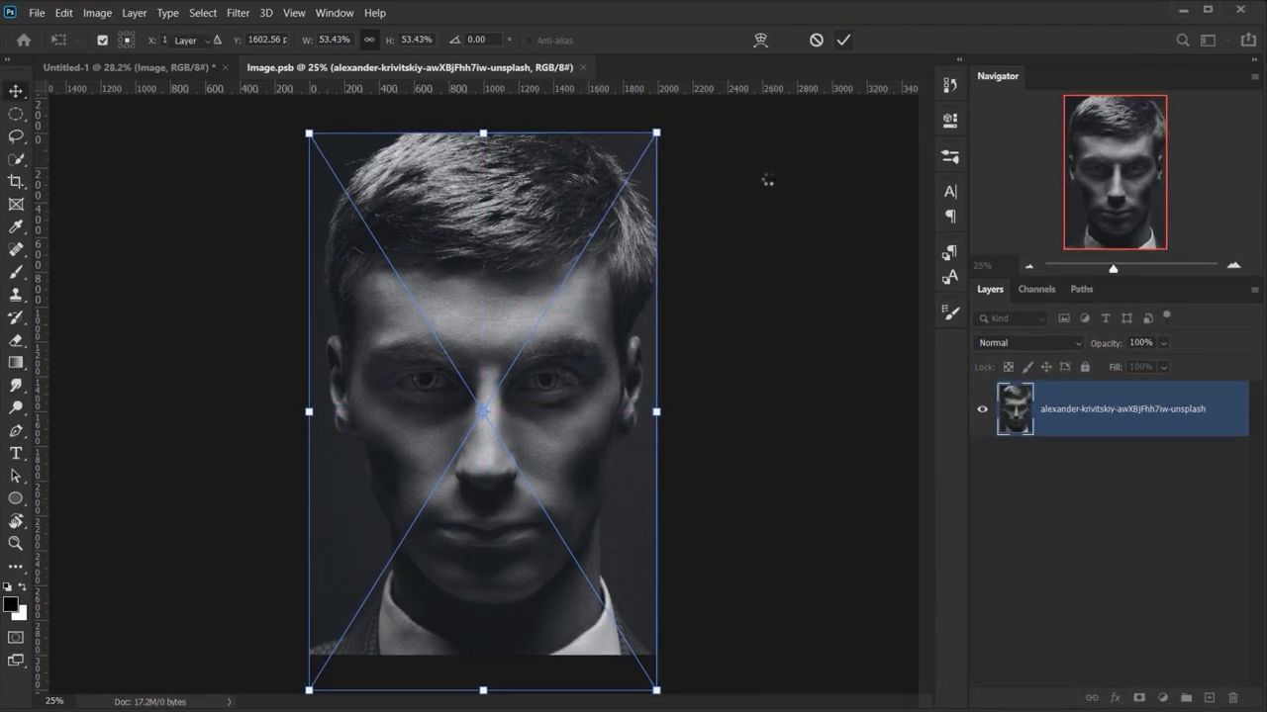
{"action": "left_click", "coordinate": [592, 67]}
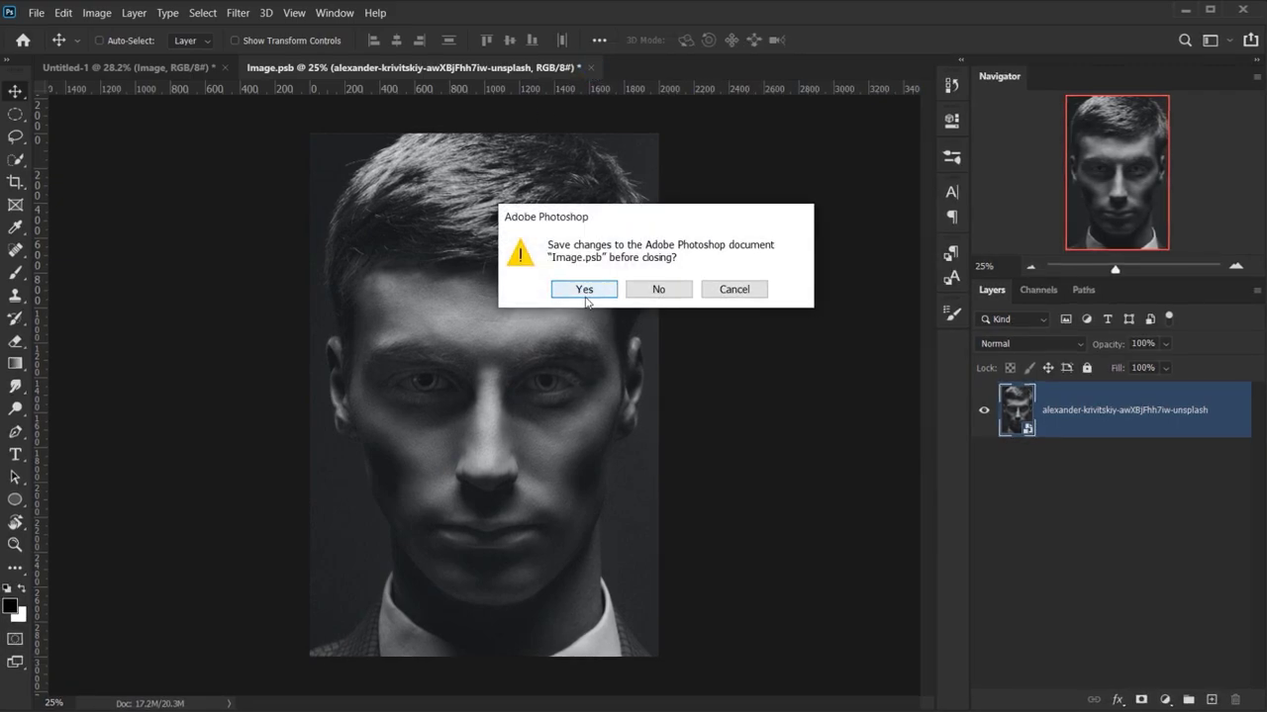
{"action": "left_click", "coordinate": [584, 288]}
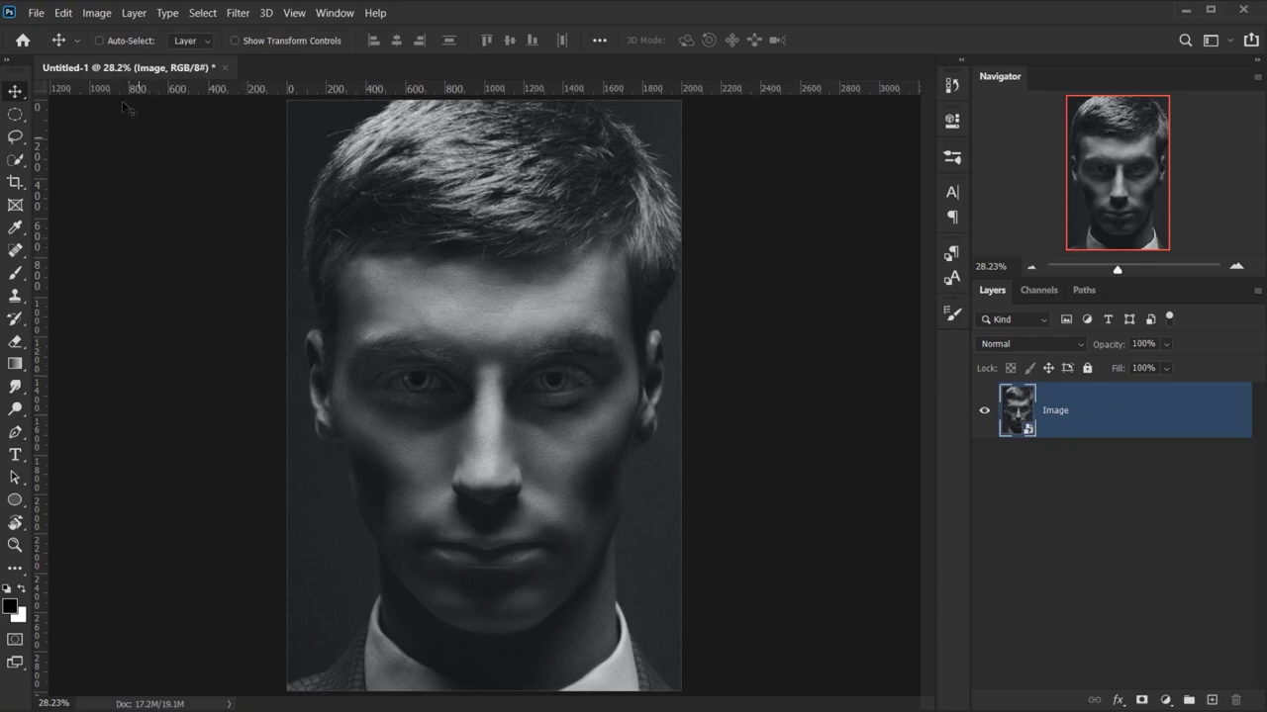
- Apply Shadows/Highlights to the Image layer with a 35% shadows amount and delete its smart filter mask
{"action": "left_click", "coordinate": [96, 14]}
{"action": "mouse_move", "coordinate": [159, 55]}
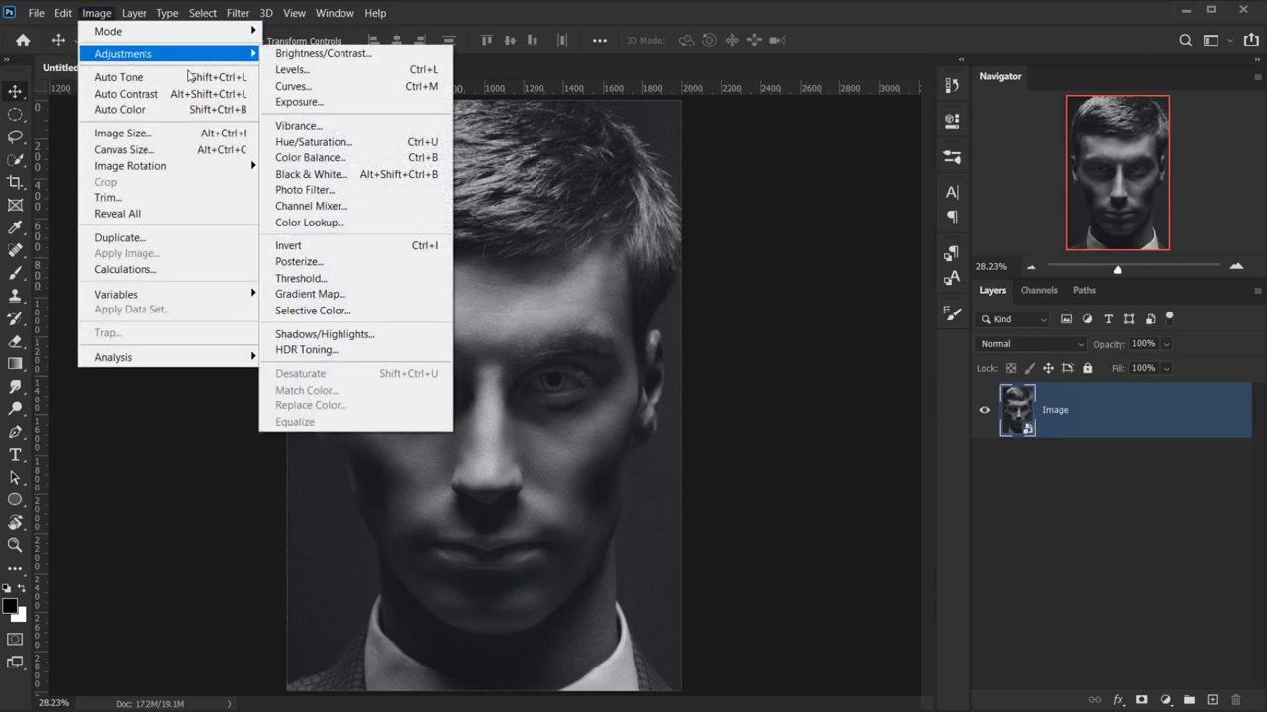
{"action": "left_click", "coordinate": [374, 333]}
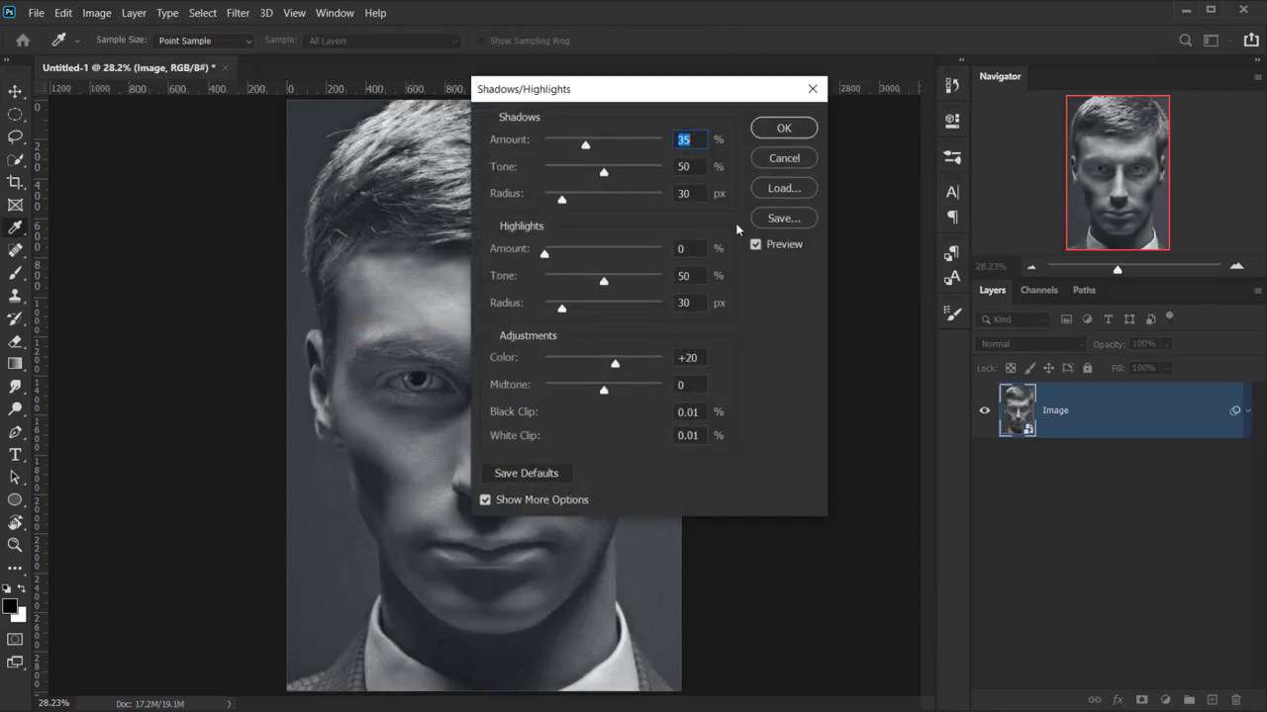
{"action": "left_click", "coordinate": [783, 129]}
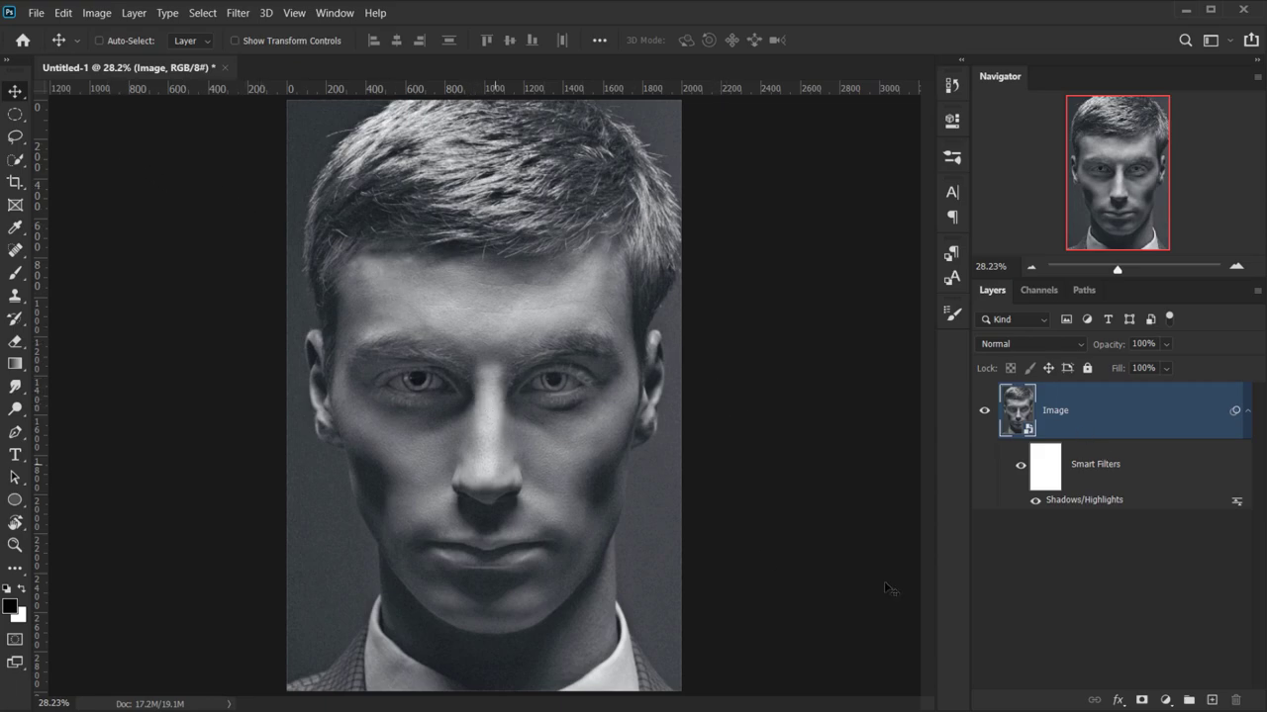
{"action": "left_click_drag", "start_coordinate": [1045, 465], "coordinate": [1236, 702]}
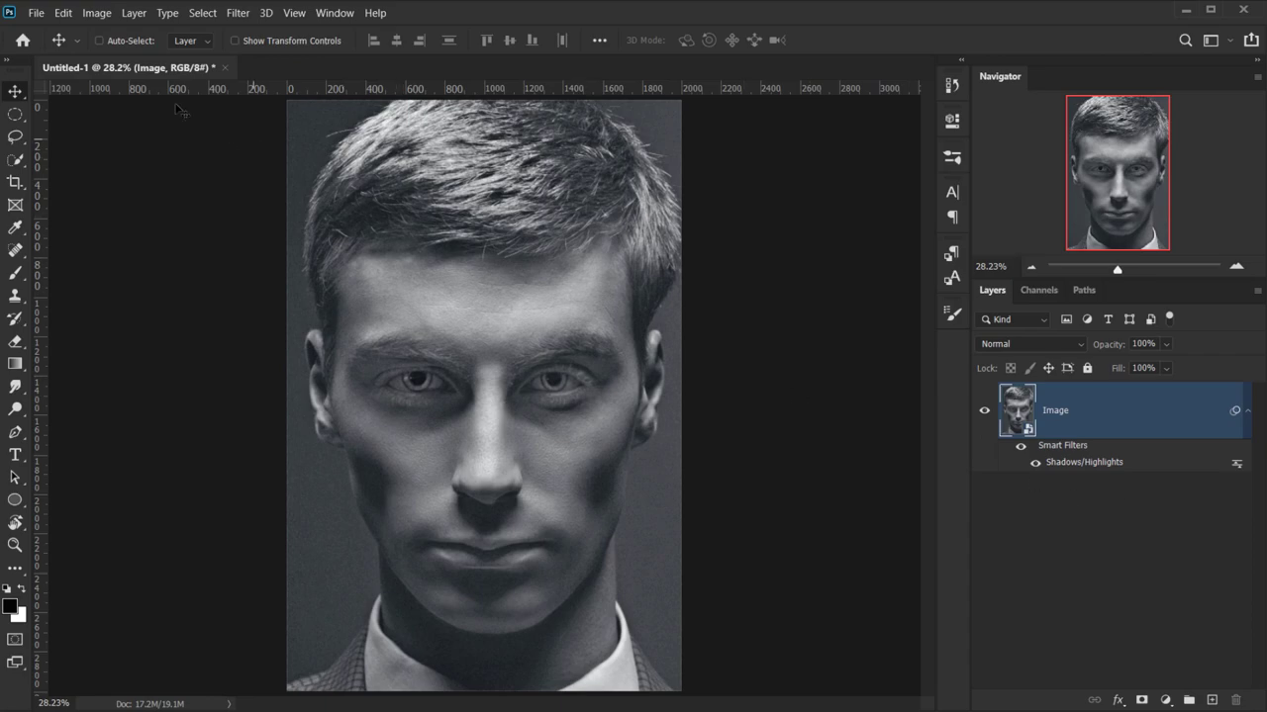
- Desaturate the Image layer with Hue/Saturation at a saturation of -100 and collapse its smart filter list
{"action": "left_click", "coordinate": [98, 12]}
{"action": "mouse_move", "coordinate": [128, 56]}
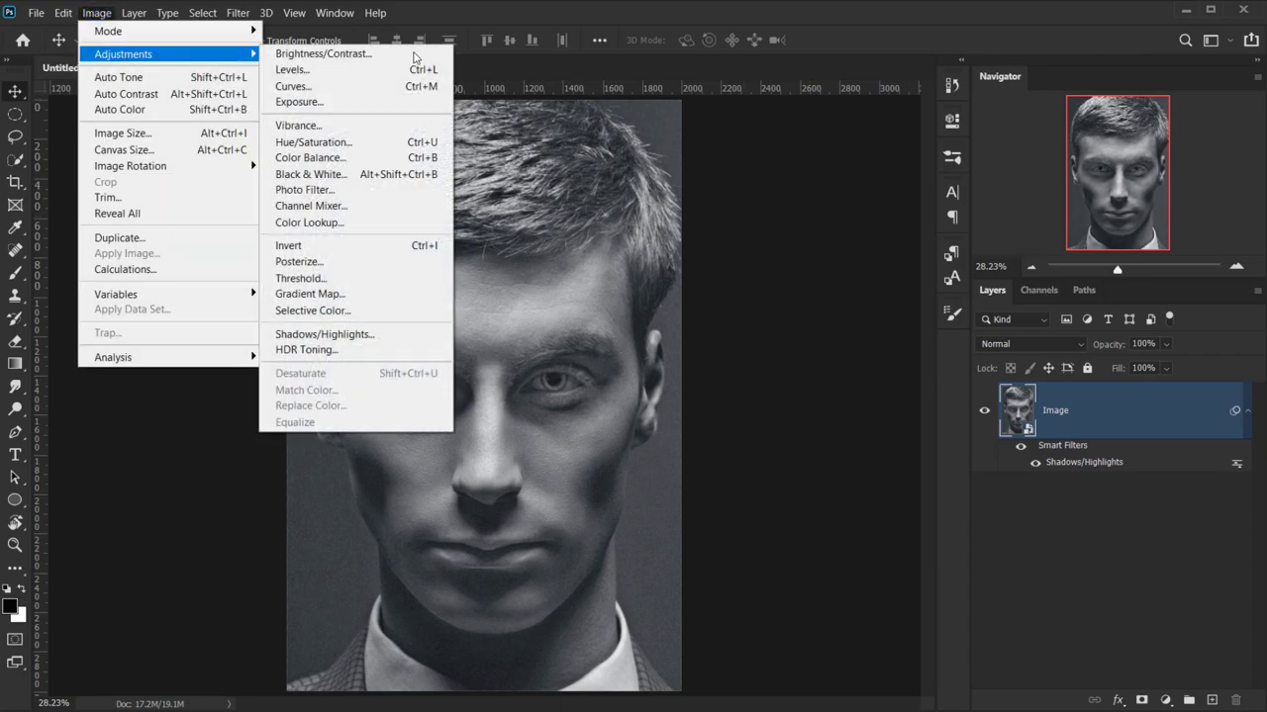
{"action": "left_click", "coordinate": [304, 143]}
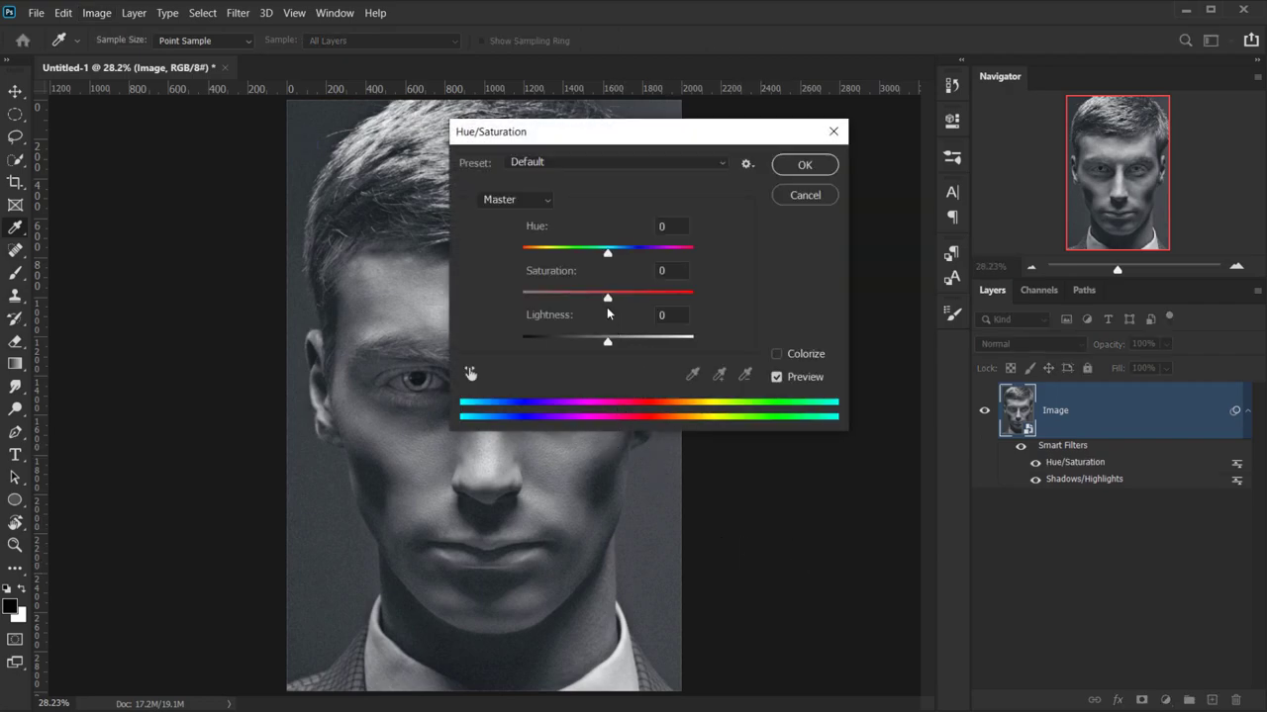
{"action": "left_click_drag", "start_coordinate": [607, 298], "coordinate": [504, 299]}
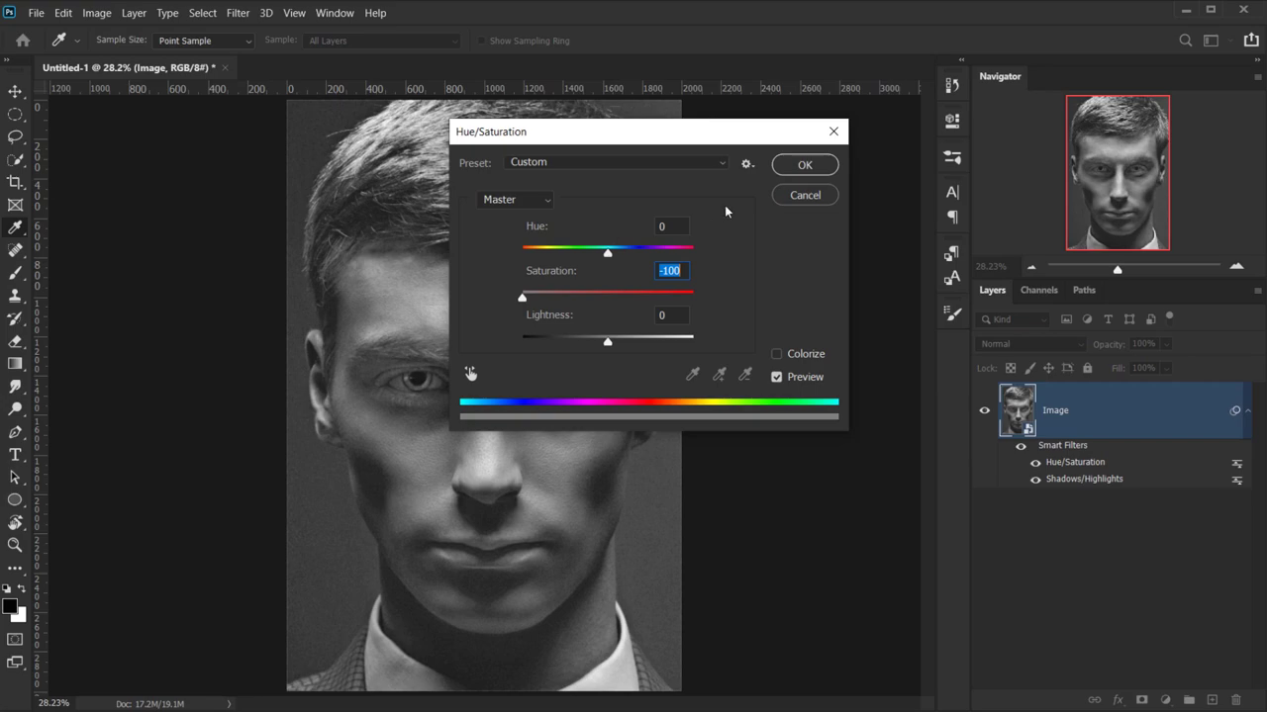
{"action": "left_click", "coordinate": [791, 170]}
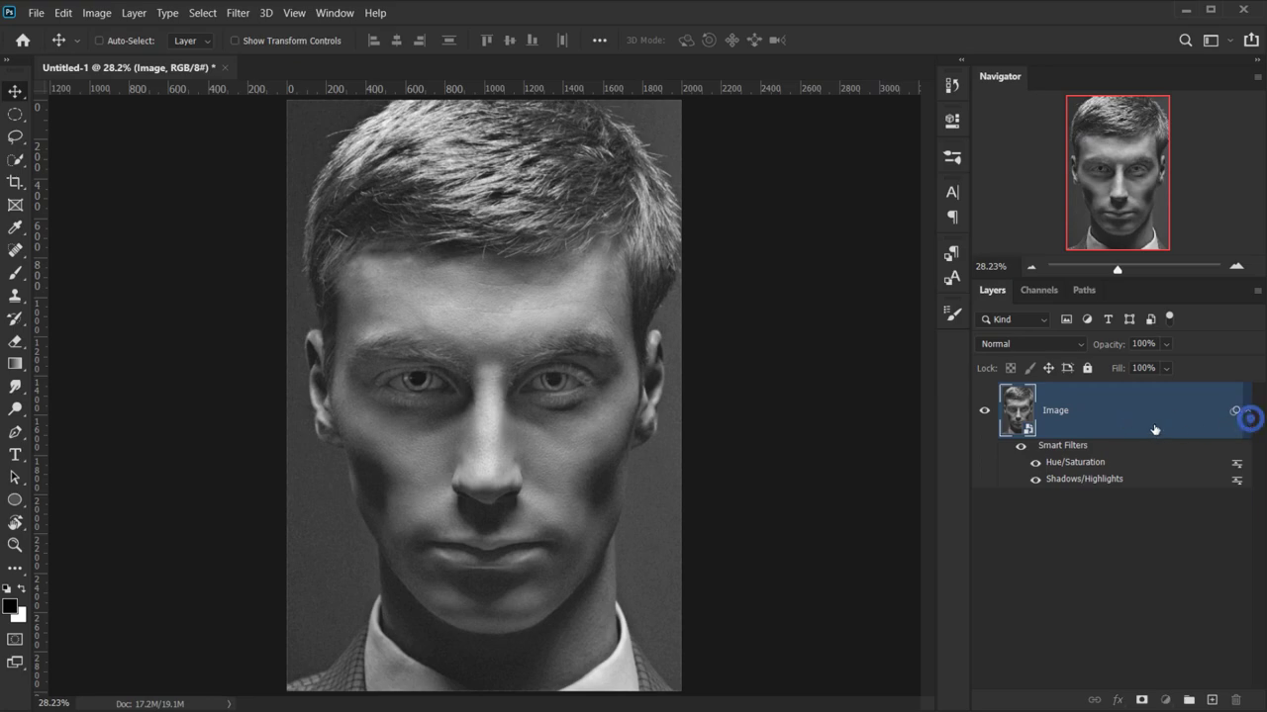
{"action": "left_click", "coordinate": [1247, 412]}
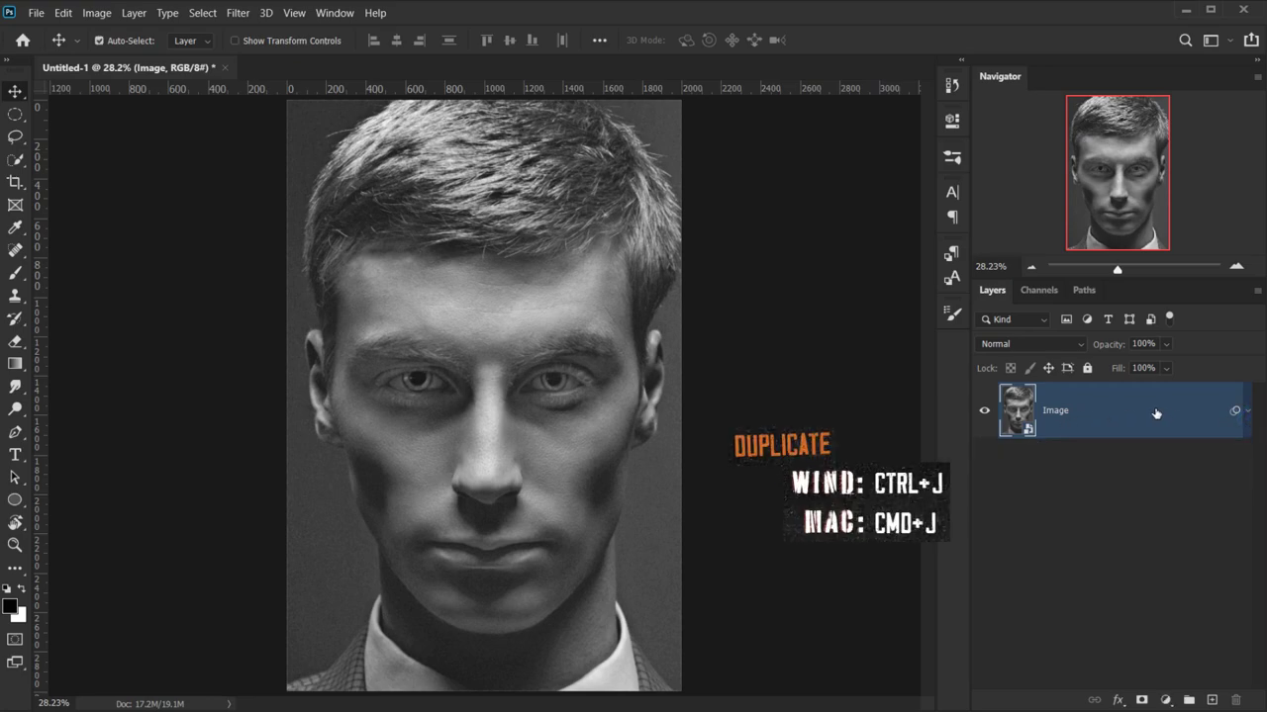
- Duplicate the Image layer and name the copy Blur 1
{"action": "key", "text": "ctrl+j"}
{"action": "double_click", "coordinate": [1073, 410]}
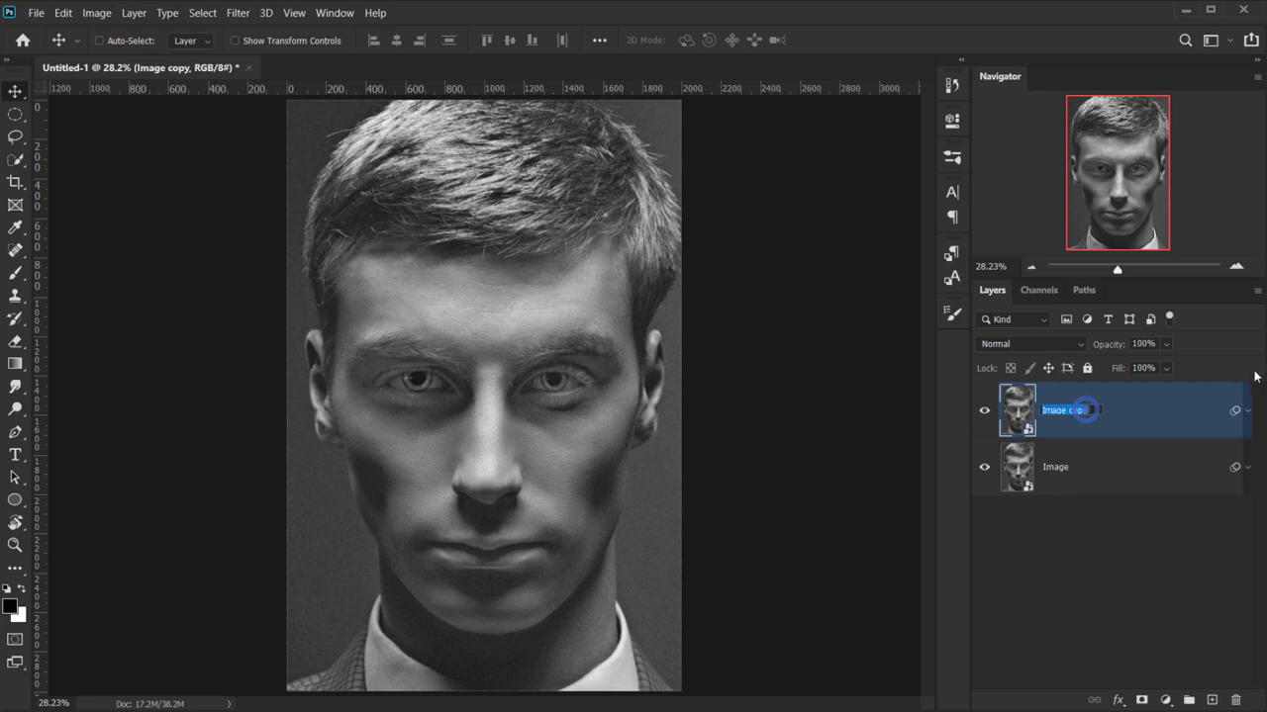
{"action": "type", "text": "Blur 1"}
{"action": "key", "text": "Return"}
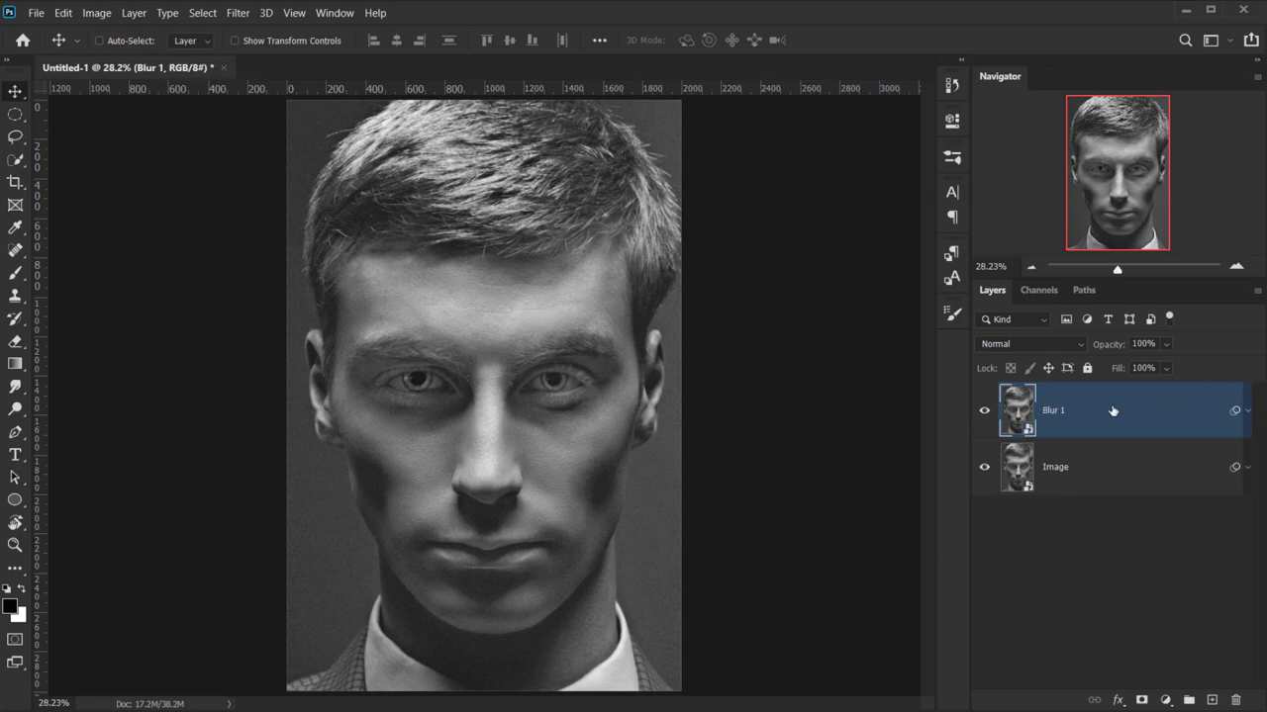
- Apply a Motion Blur to the Blur 1 layer with an angle of 0° and a distance of 500 pixels
{"action": "left_click", "coordinate": [1246, 412]}
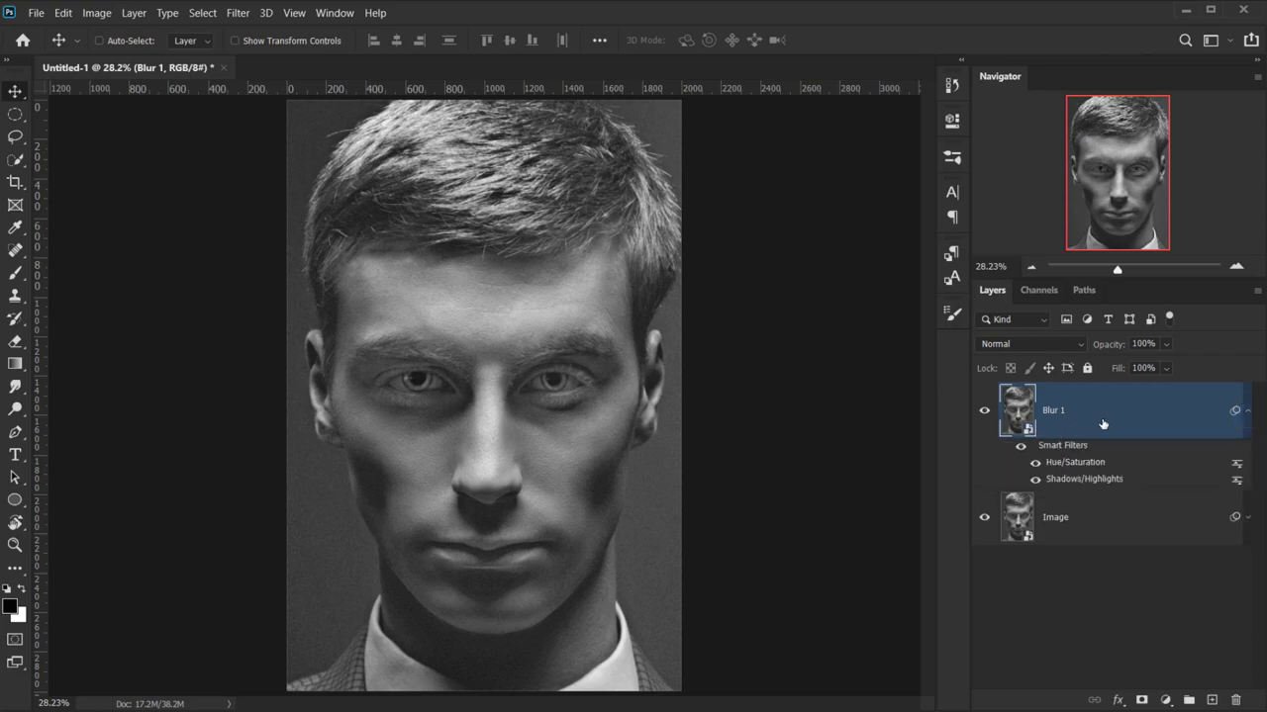
{"action": "left_click", "coordinate": [238, 13]}
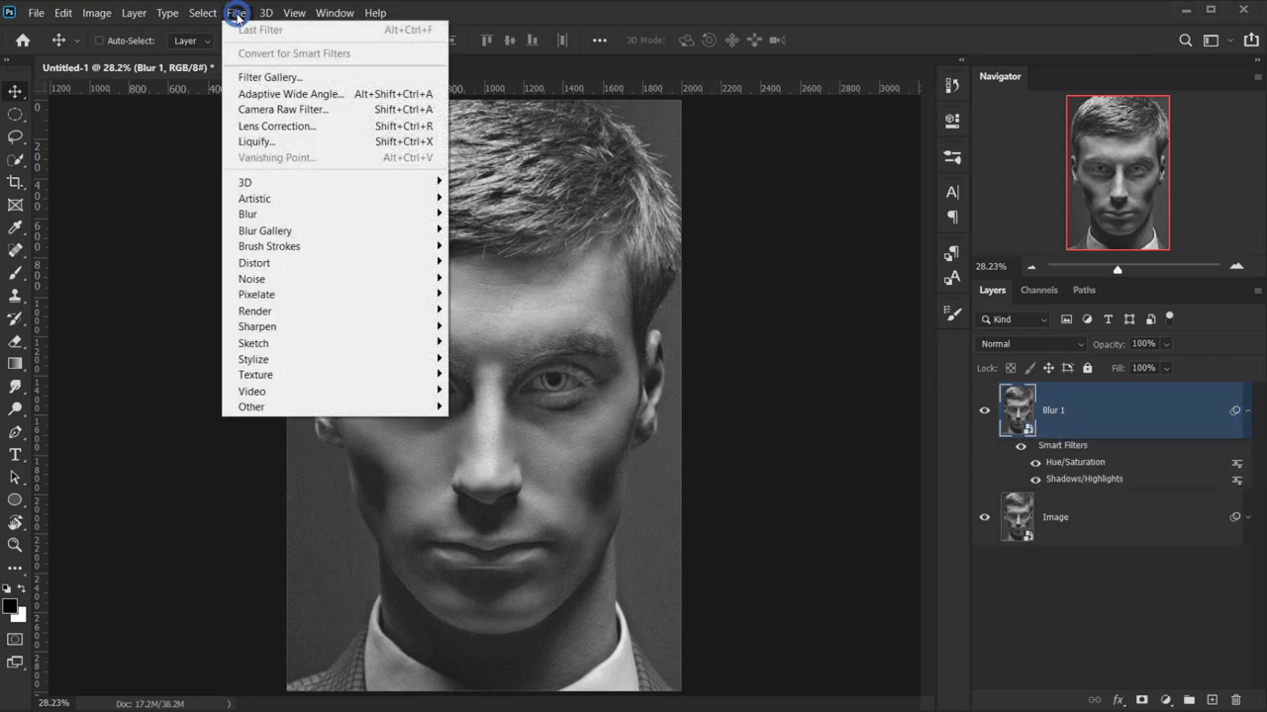
{"action": "mouse_move", "coordinate": [265, 214]}
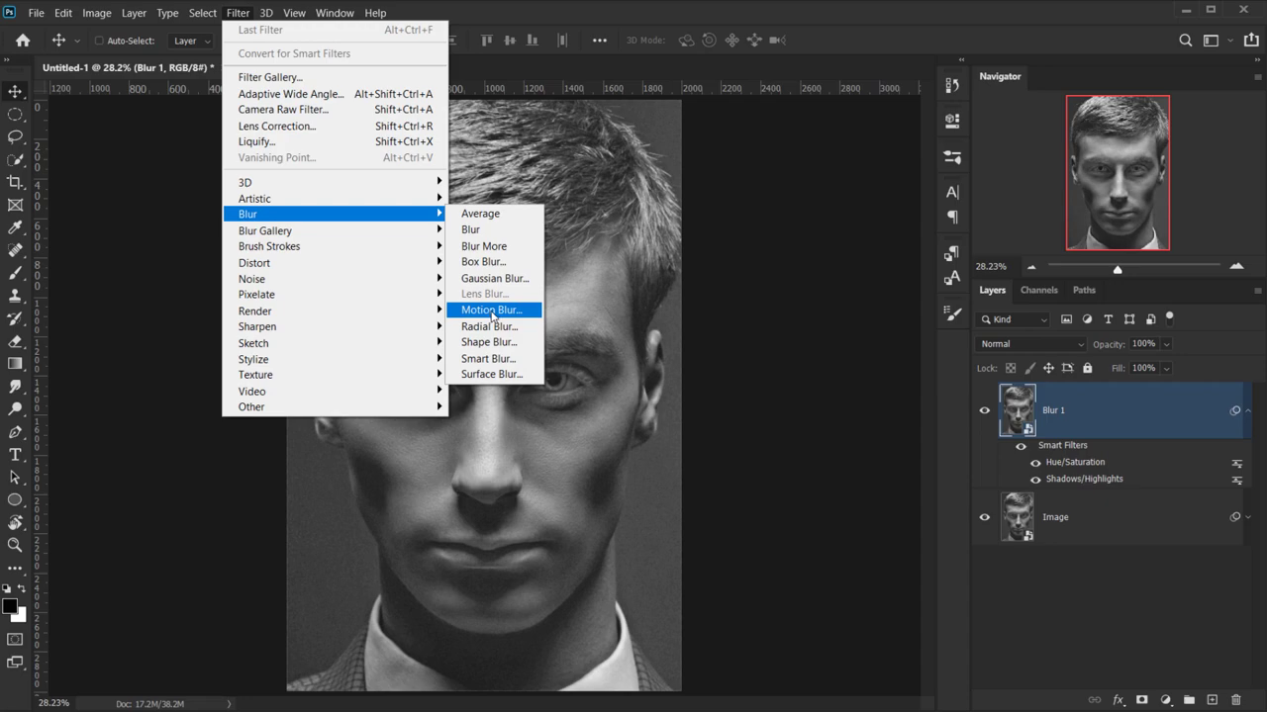
{"action": "left_click", "coordinate": [491, 311]}
{"action": "left_click", "coordinate": [677, 122]}
{"action": "left_click_drag", "start_coordinate": [677, 122], "coordinate": [764, 134]}
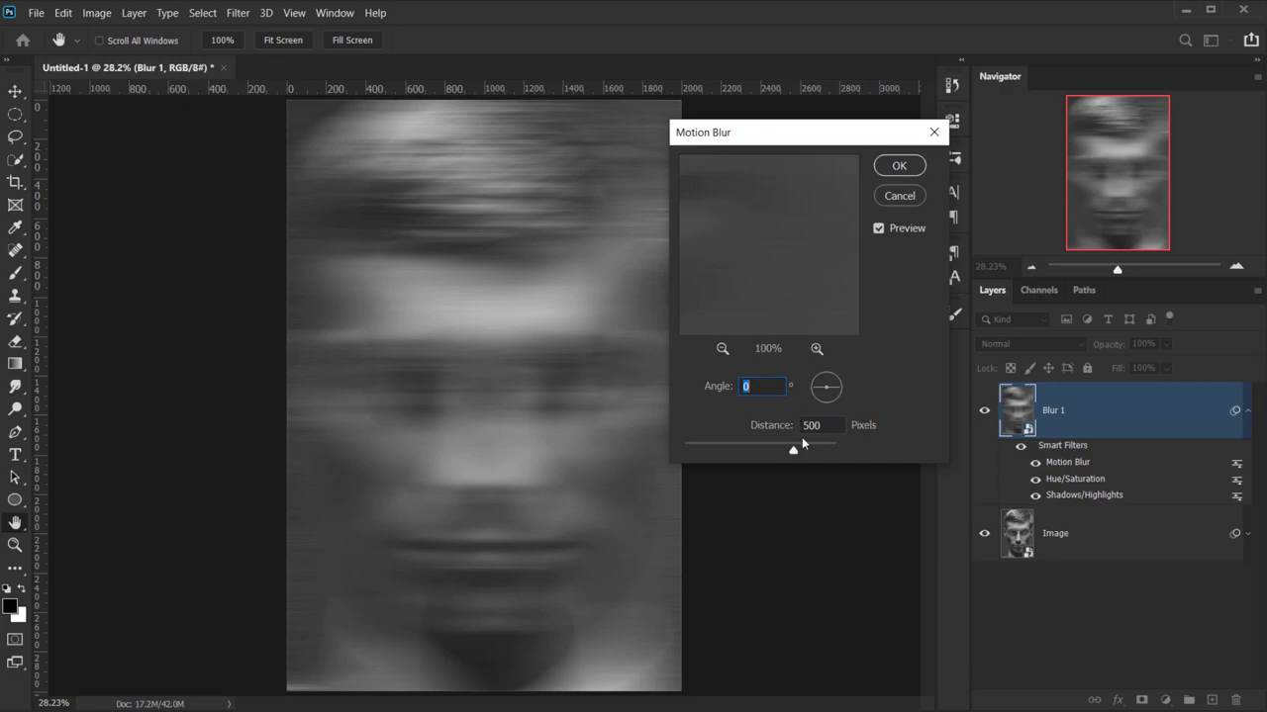
{"action": "left_click", "coordinate": [831, 426]}
{"action": "left_click", "coordinate": [757, 386]}
{"action": "left_click", "coordinate": [903, 165]}
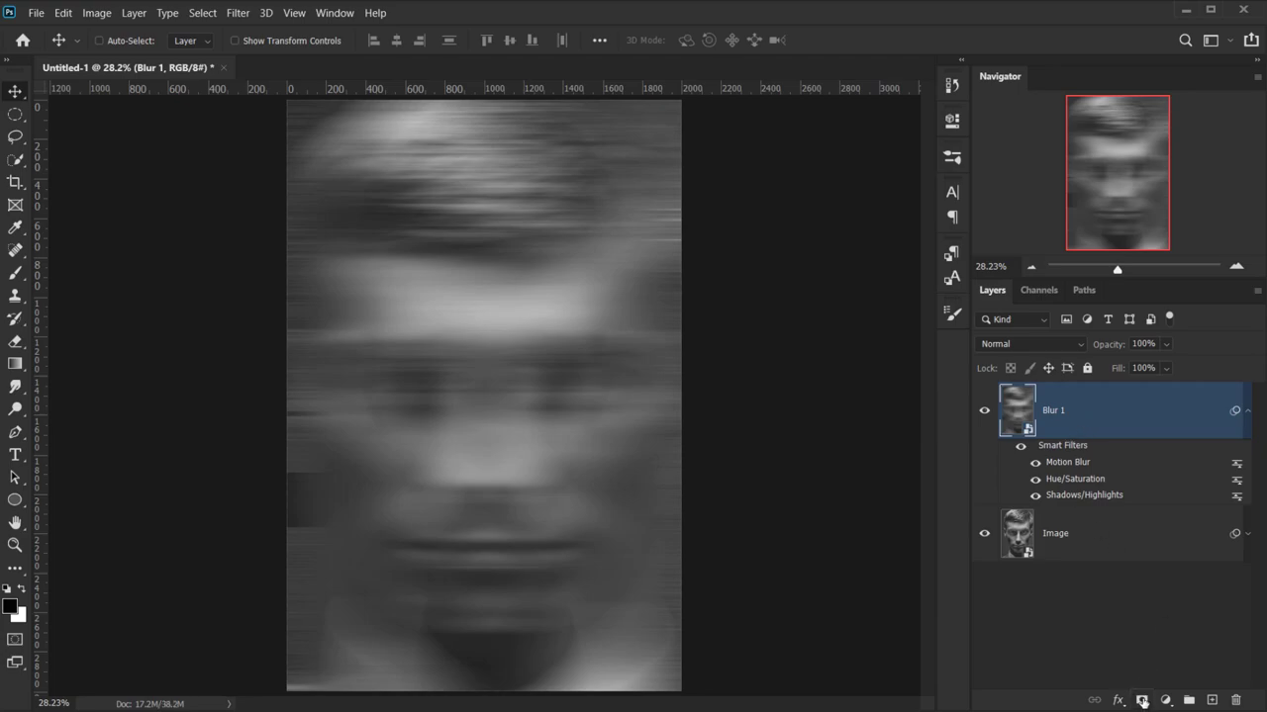
- Add a layer mask to Blur 1 and set the Gradient tool to a linear black-to-transparent gradient
{"action": "left_click", "coordinate": [1143, 701]}
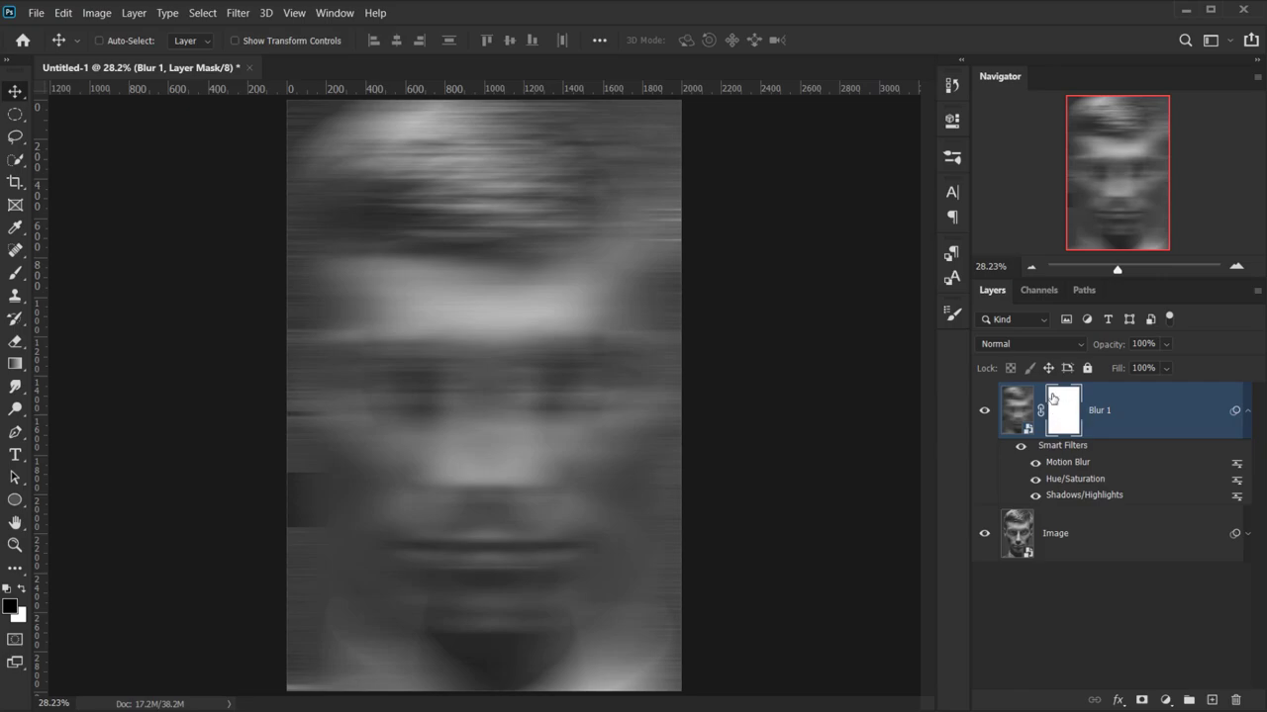
{"action": "left_click", "coordinate": [19, 363]}
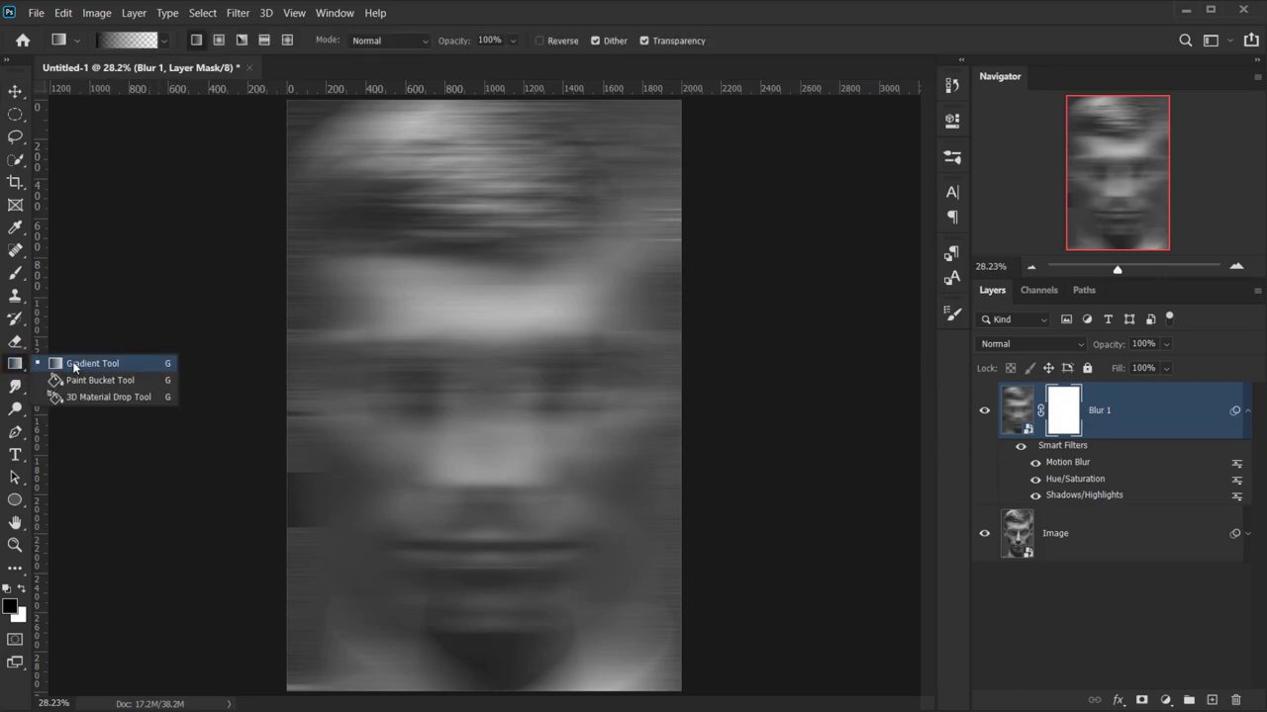
{"action": "left_click", "coordinate": [76, 369]}
{"action": "left_click", "coordinate": [164, 41]}
{"action": "left_click", "coordinate": [31, 74]}
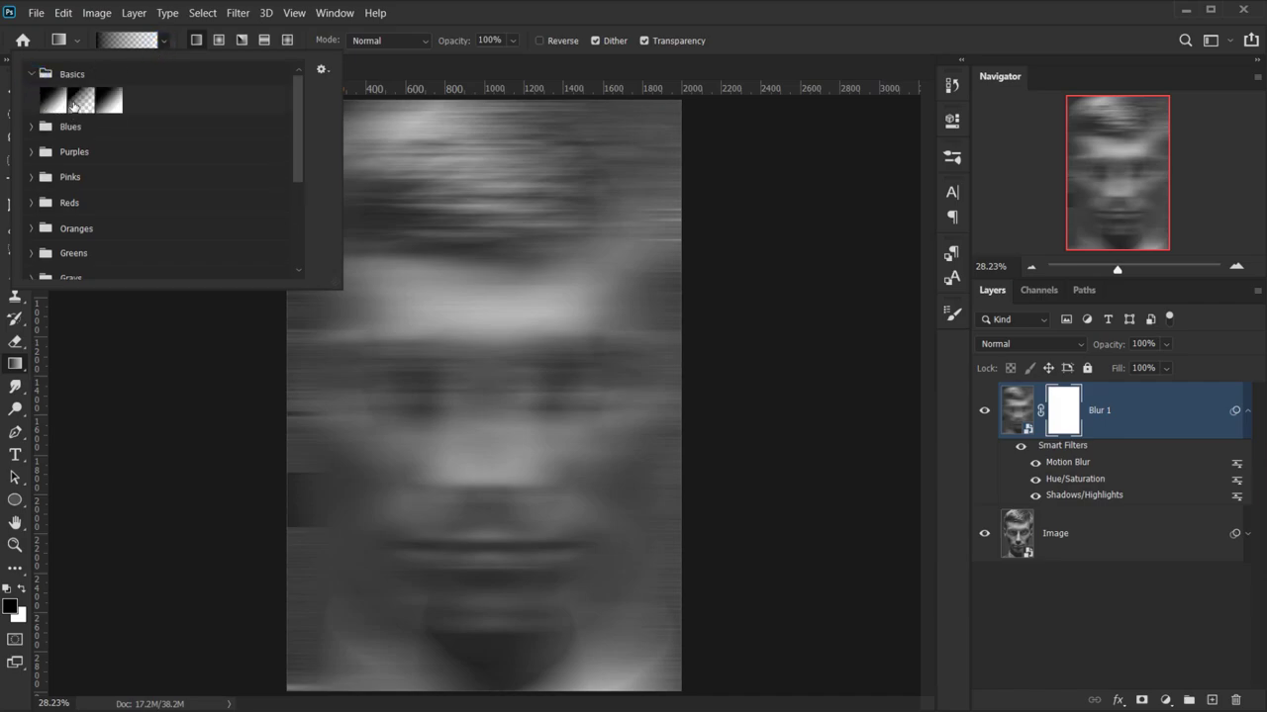
{"action": "left_click", "coordinate": [439, 22]}
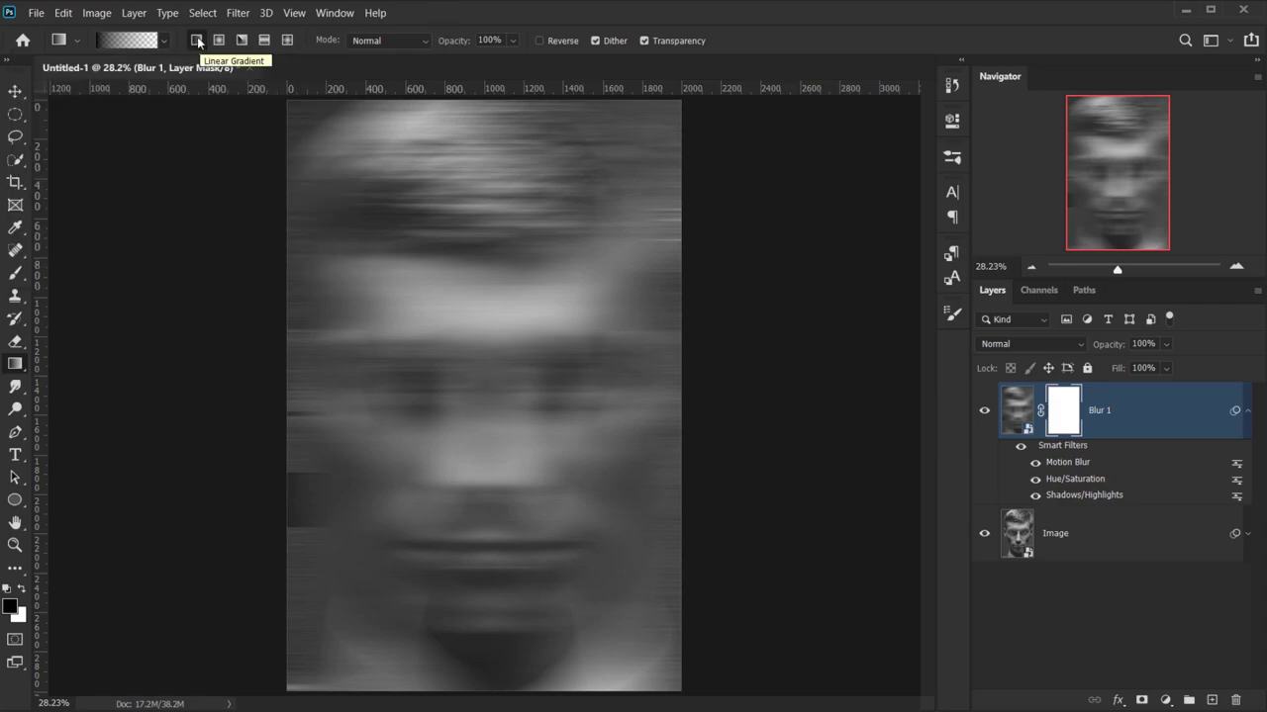
{"action": "left_click", "coordinate": [682, 12]}
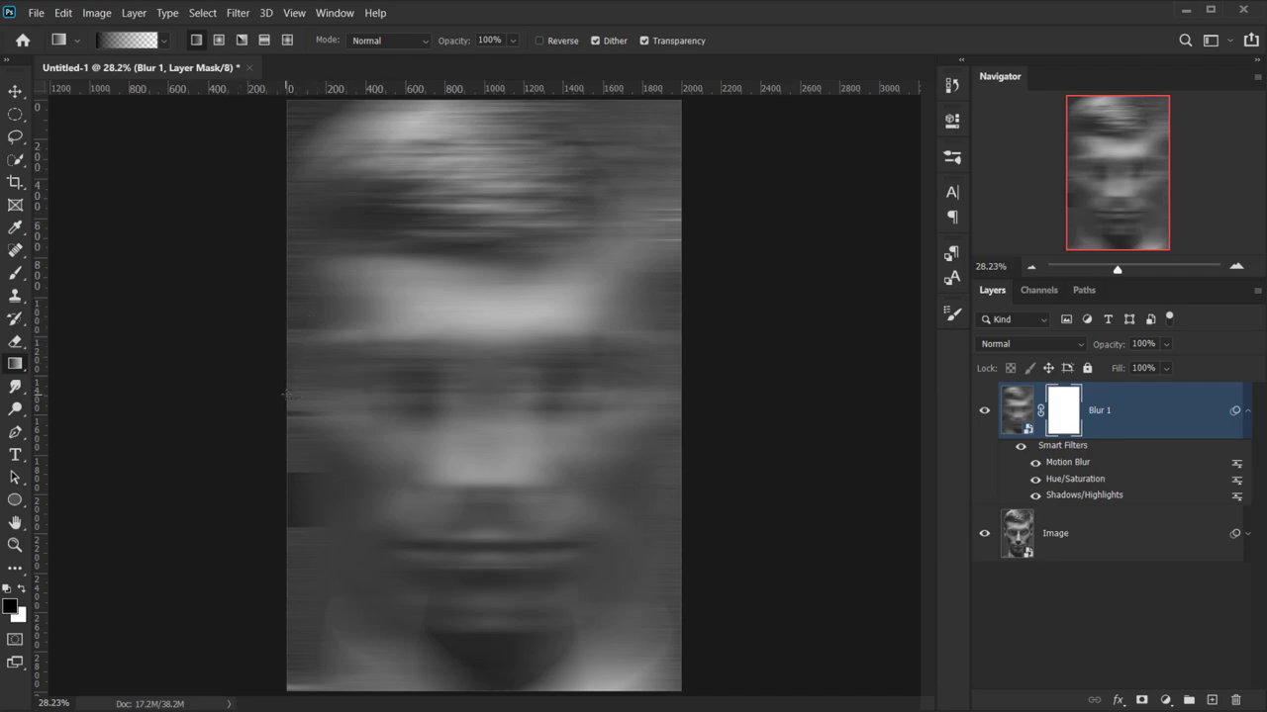
- Mask out the blur over the left half of the face with horizontal gradients and lower the Blur 1 opacity to 70%
{"action": "left_click_drag", "start_coordinate": [285, 394], "coordinate": [533, 396]}
{"action": "left_click_drag", "start_coordinate": [556, 393], "coordinate": [556, 394]}
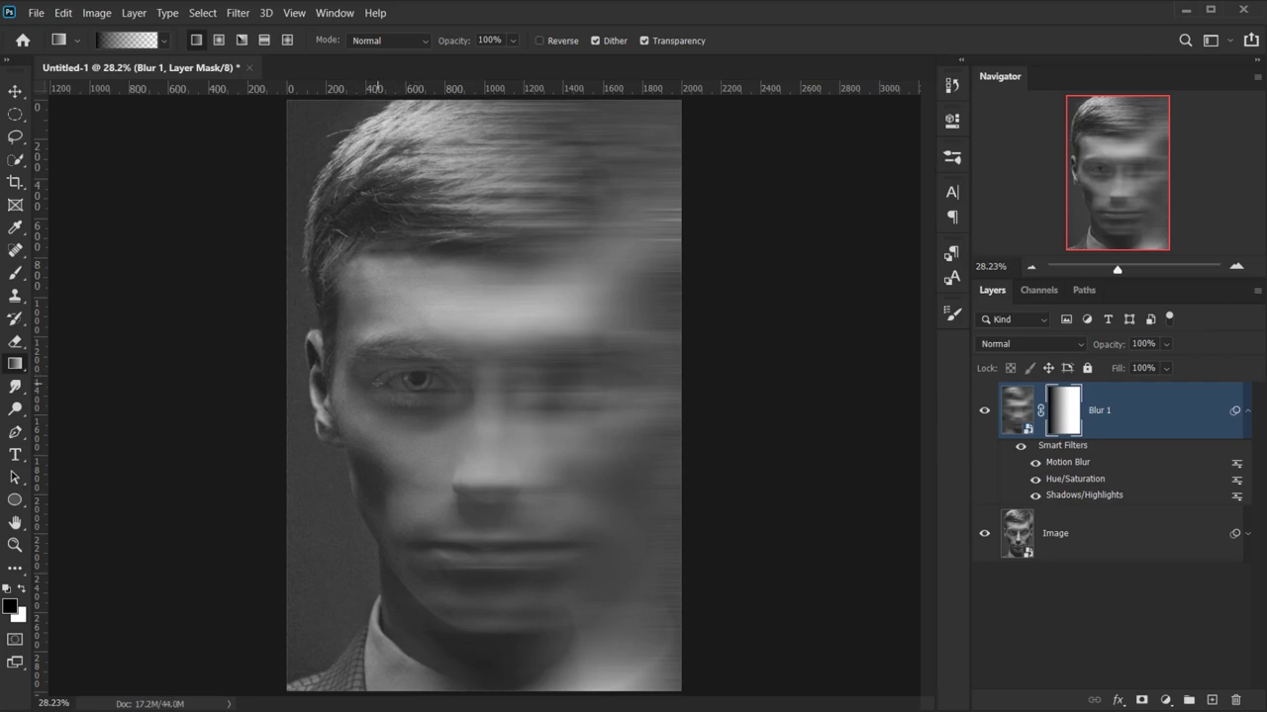
{"action": "left_click", "coordinate": [376, 383]}
{"action": "left_click_drag", "start_coordinate": [455, 384], "coordinate": [570, 385]}
{"action": "left_click_drag", "start_coordinate": [410, 386], "coordinate": [571, 386]}
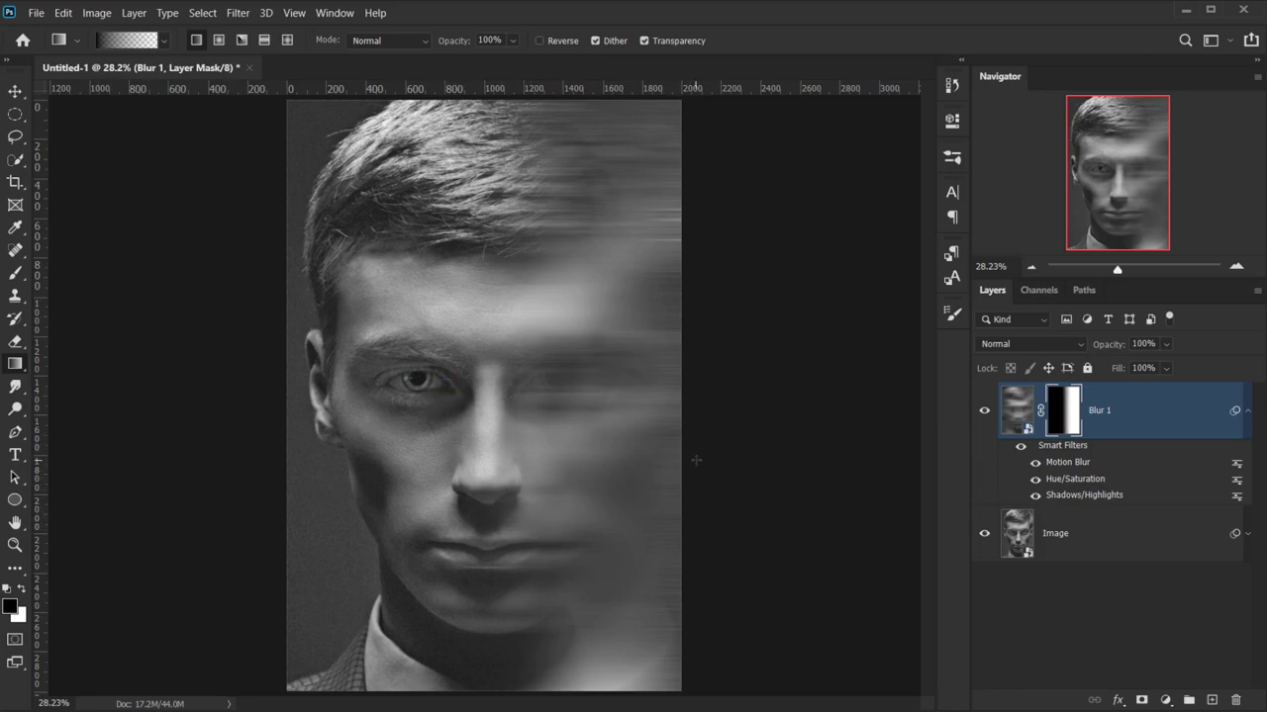
{"action": "left_click_drag", "start_coordinate": [1125, 350], "coordinate": [1090, 353]}
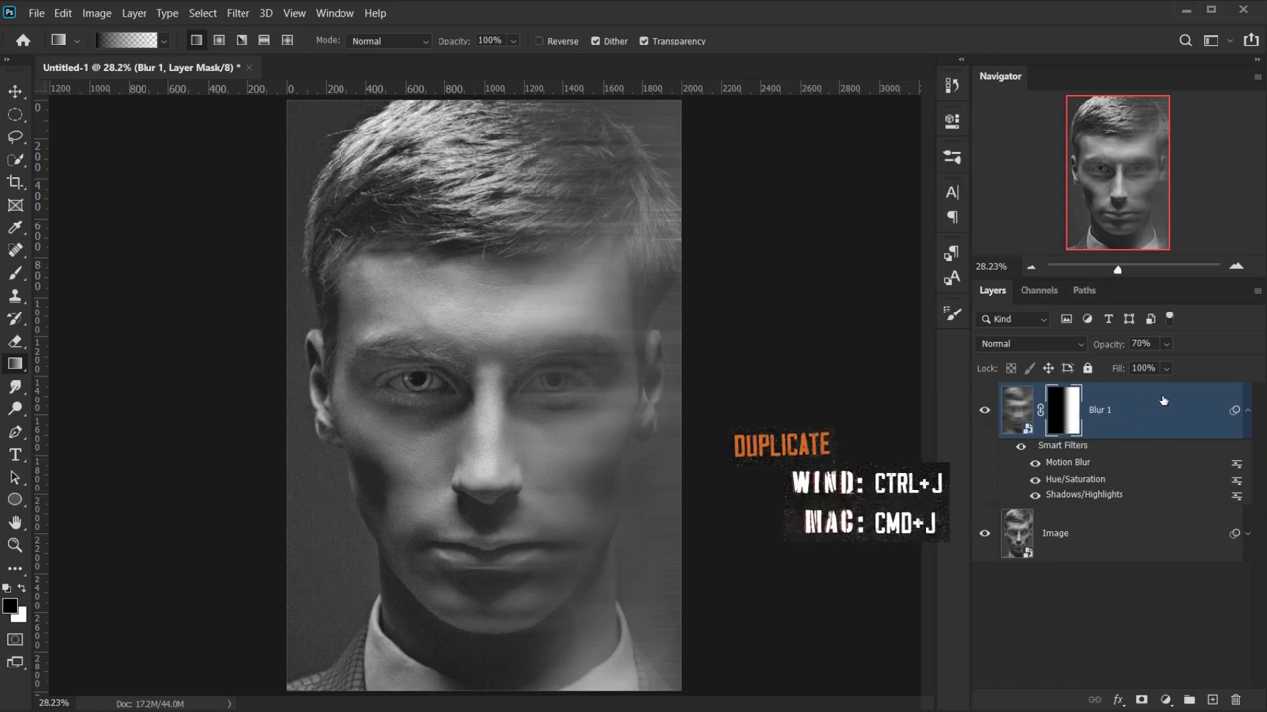
- Duplicate the Blur 1 layer and name the copy Blur 2
{"action": "key", "text": "ctrl+j"}
{"action": "double_click", "coordinate": [1110, 414]}
{"action": "left_click_drag", "start_coordinate": [1105, 411], "coordinate": [1259, 415]}
{"action": "type", "text": "2"}
{"action": "key", "text": "Return"}
- Invert the Blur 2 layer mask and soften its transition with a black-to-transparent gradient across the middle of the face
{"action": "left_click", "coordinate": [1064, 409]}
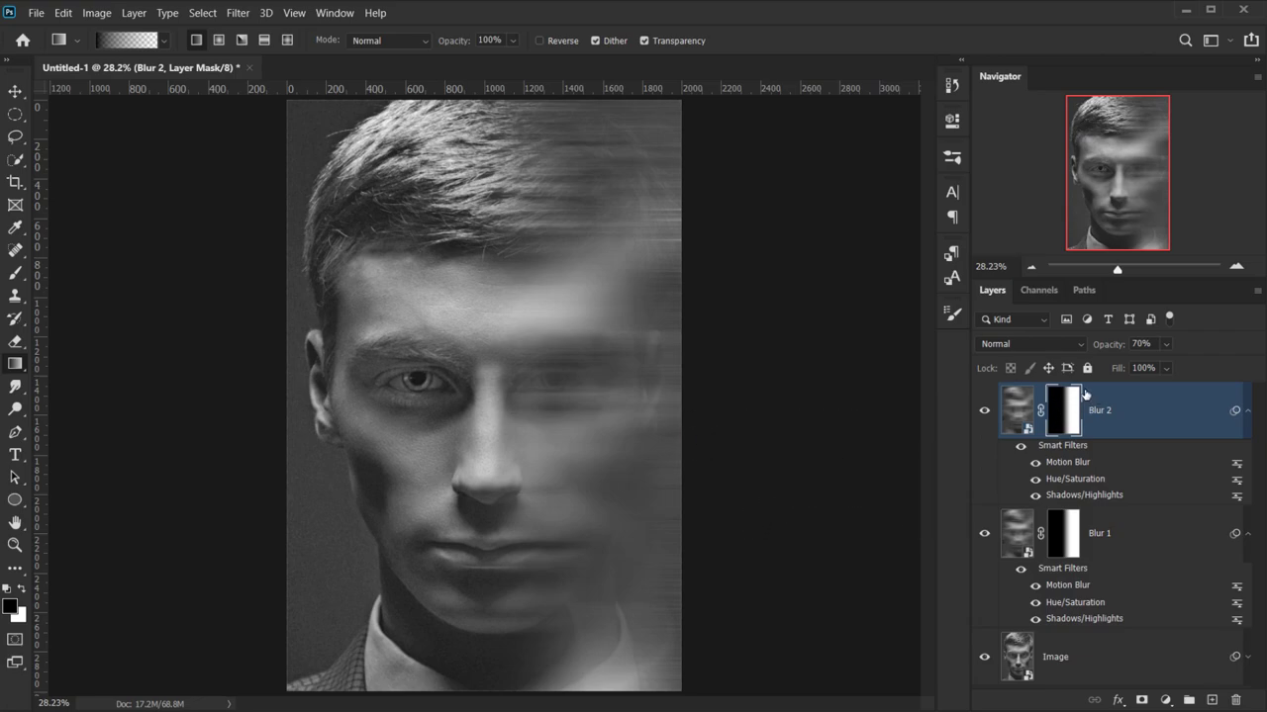
{"action": "key", "text": "ctrl+i"}
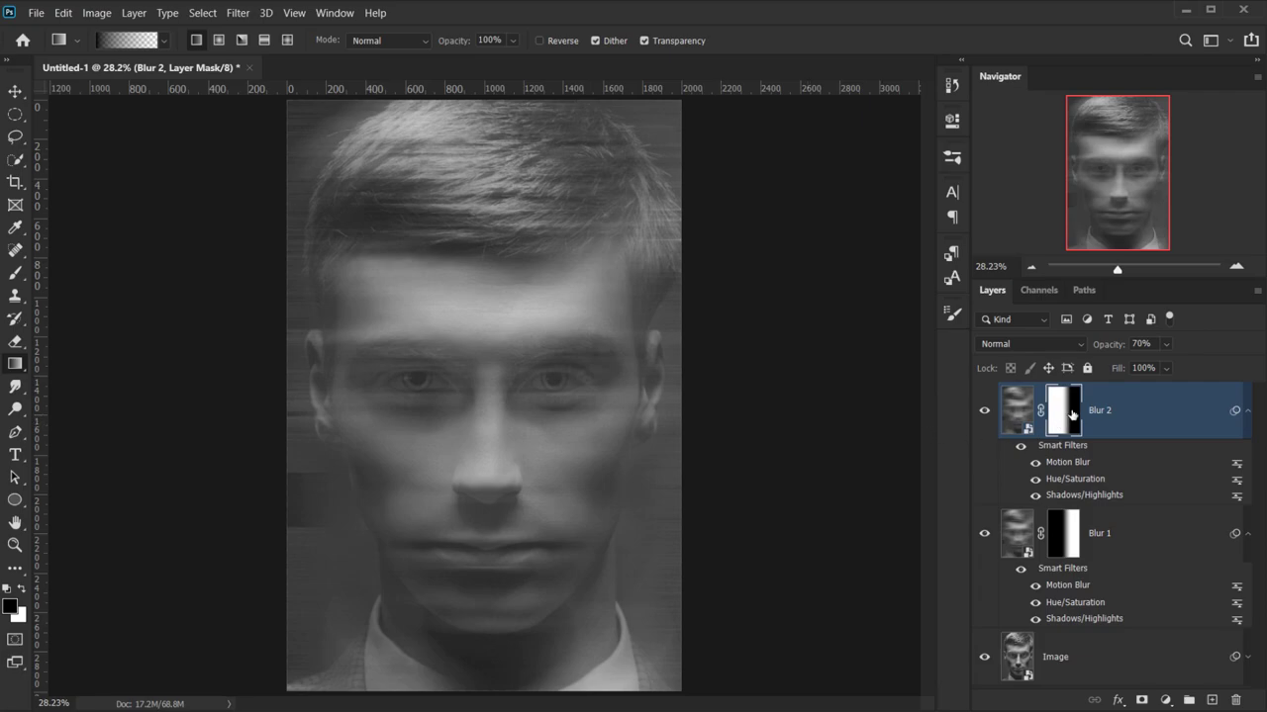
{"action": "left_click_drag", "start_coordinate": [398, 422], "coordinate": [614, 391]}
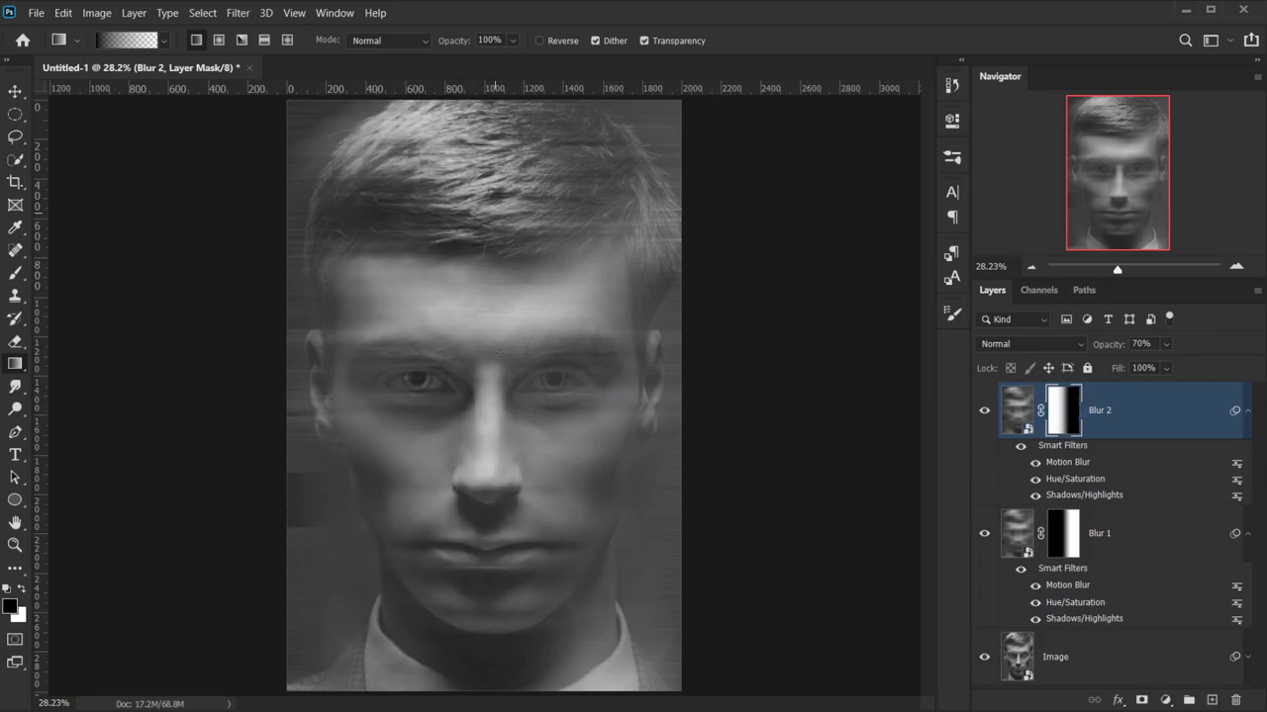
- Refine the Blur 1 layer mask with further horizontal gradients across the face and collapse the smart filter lists
{"action": "left_click", "coordinate": [1061, 535]}
{"action": "left_click_drag", "start_coordinate": [451, 425], "coordinate": [653, 424]}
{"action": "left_click_drag", "start_coordinate": [336, 422], "coordinate": [541, 422]}
{"action": "scroll", "coordinate": [917, 485], "scroll_direction": "down", "scroll_amount": 1}
{"action": "left_click", "coordinate": [1247, 410], "text": "alt"}
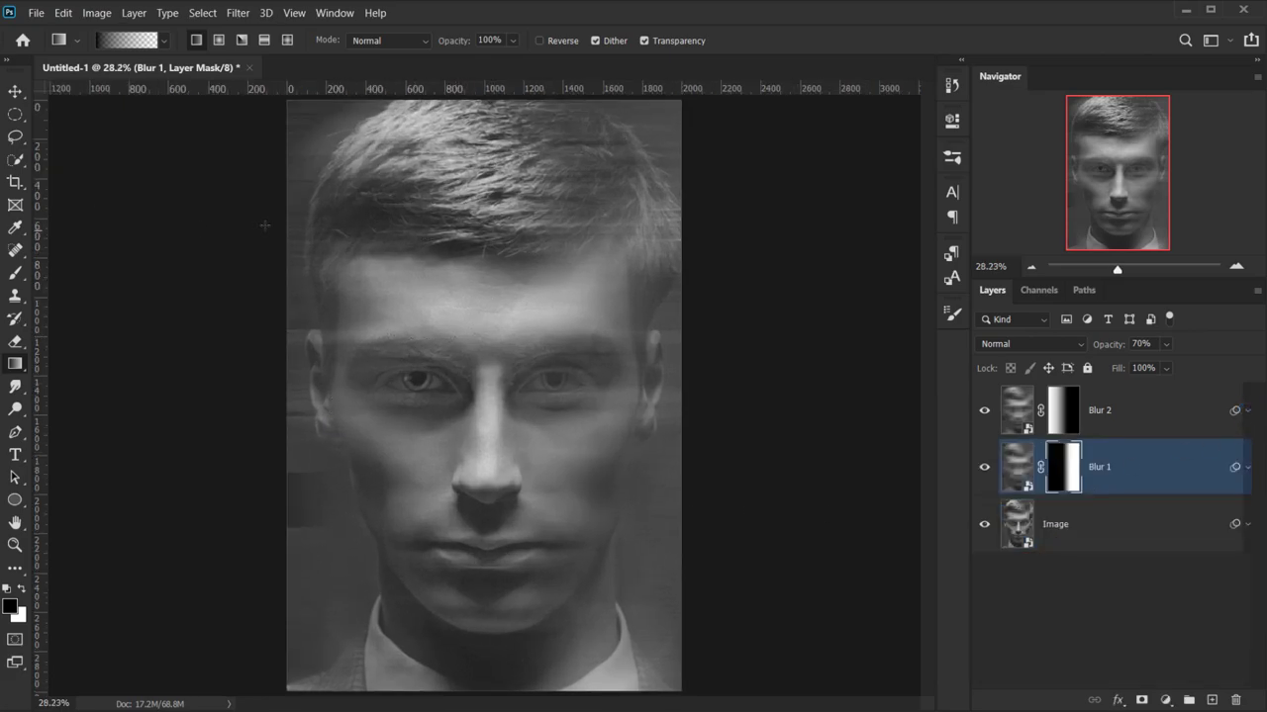
- Add a Gradient Map adjustment layer above Blur 2 and open its gradient for editing
{"action": "key", "text": "v"}
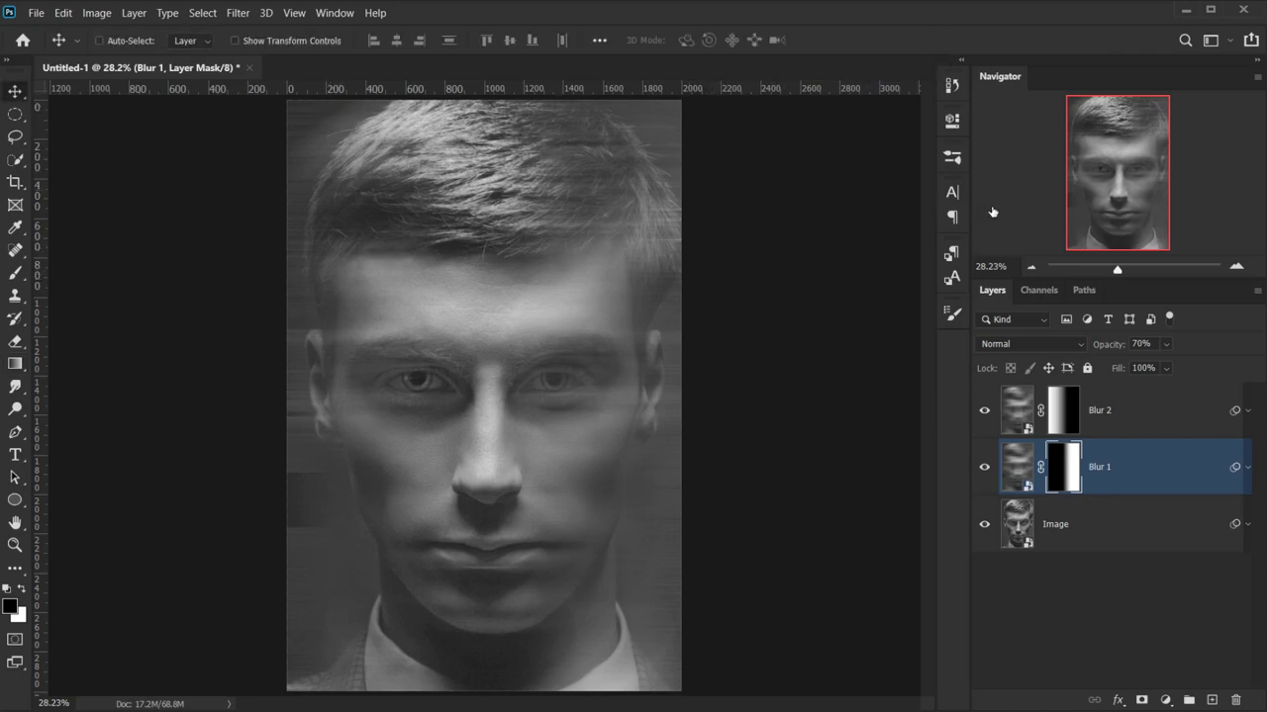
{"action": "left_click", "coordinate": [1167, 407]}
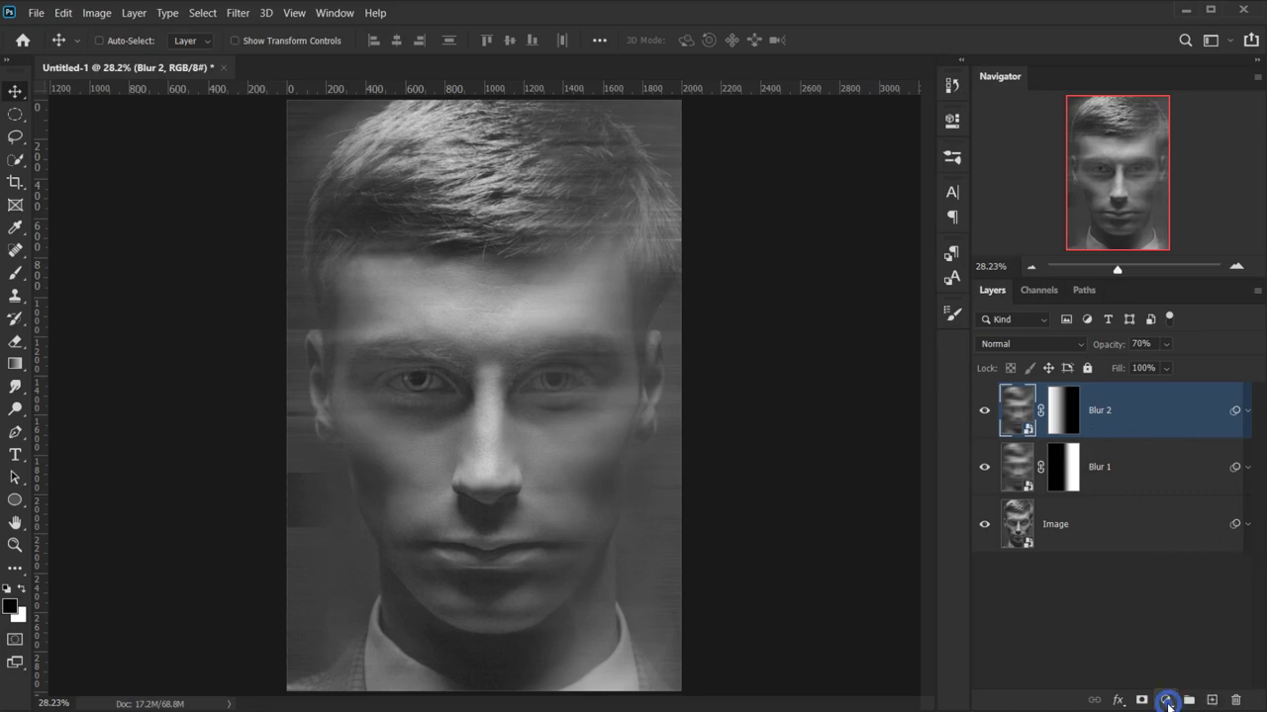
{"action": "left_click", "coordinate": [1166, 700]}
{"action": "left_click", "coordinate": [1234, 683]}
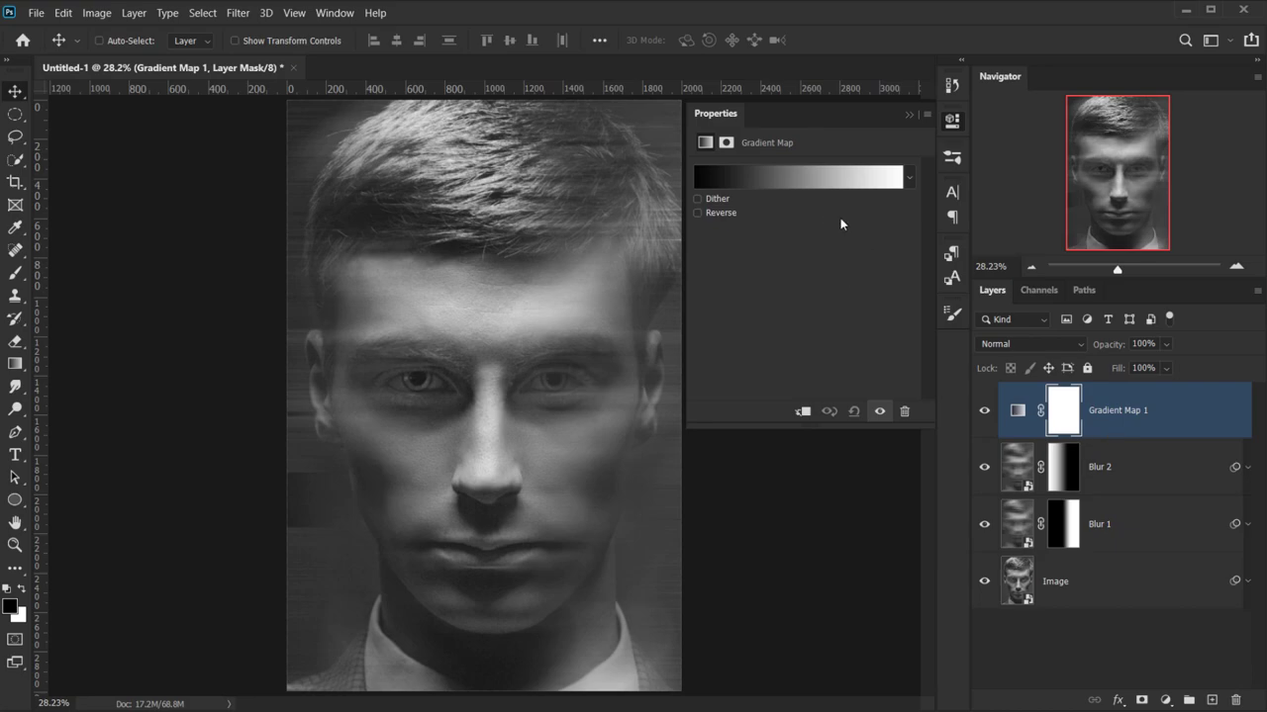
{"action": "left_click", "coordinate": [762, 182]}
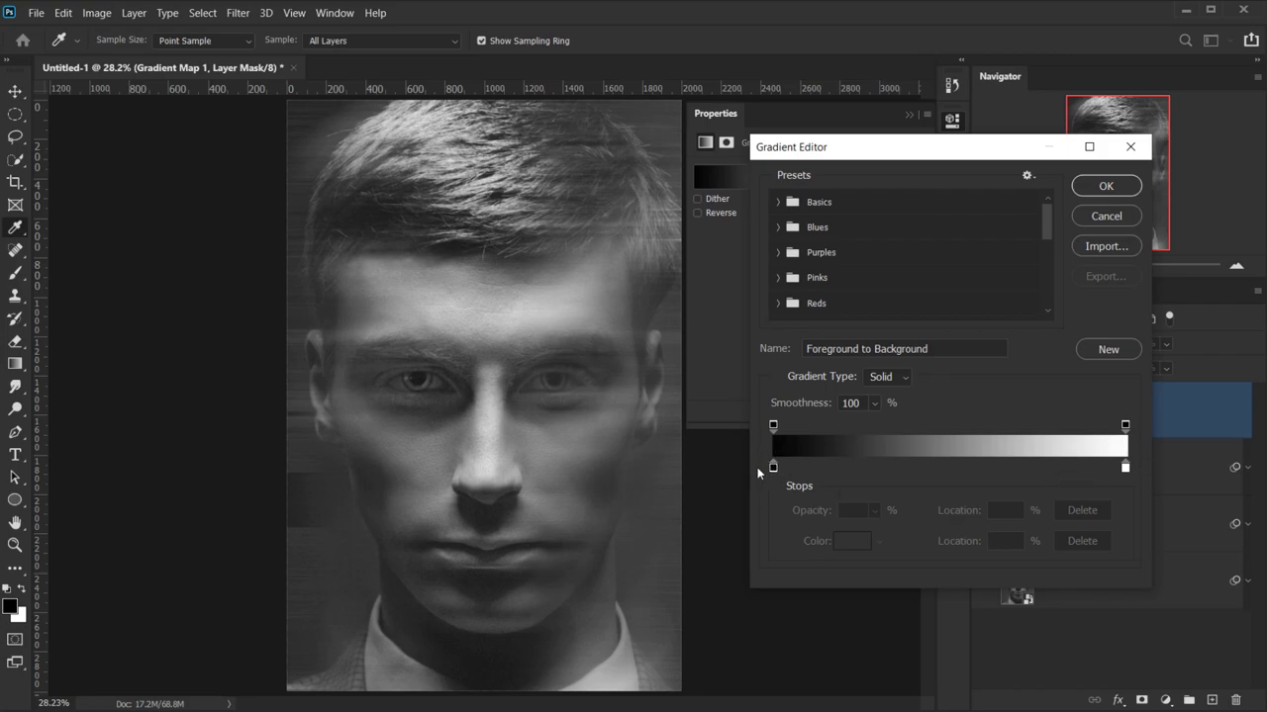
{"action": "left_click_drag", "start_coordinate": [775, 467], "coordinate": [919, 476]}
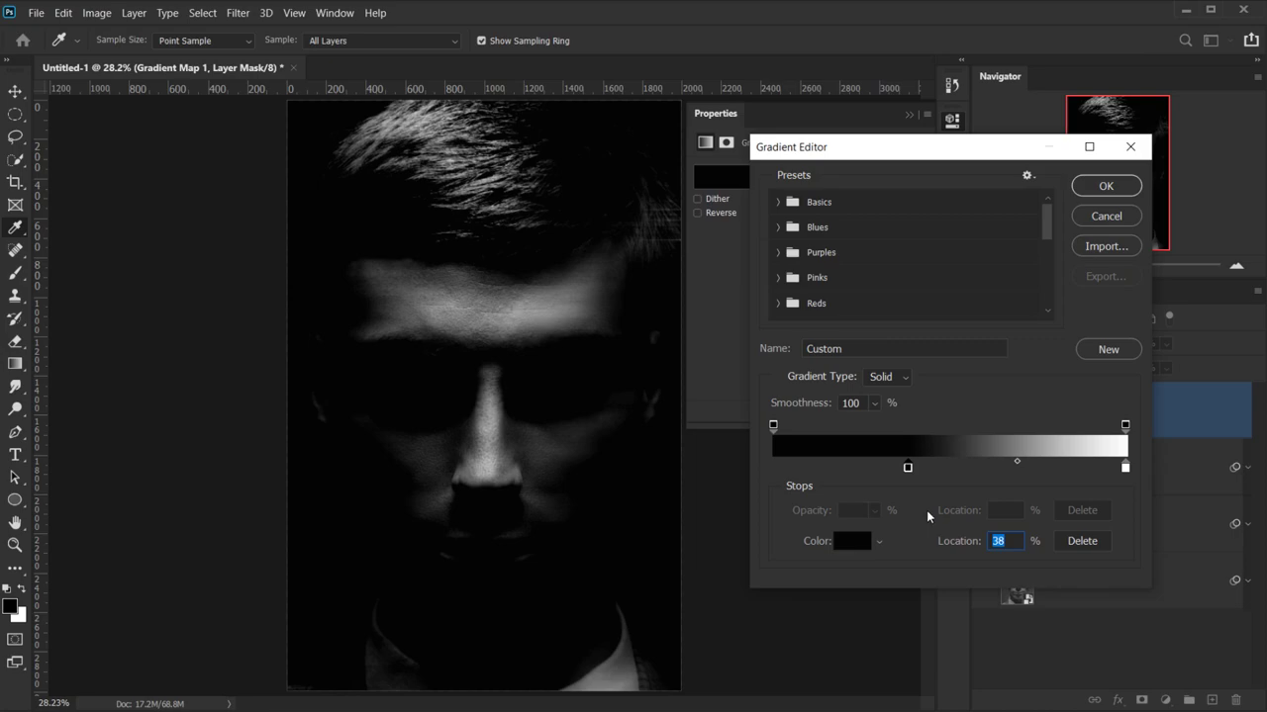
{"action": "left_click_drag", "start_coordinate": [908, 466], "coordinate": [690, 466]}
{"action": "mouse_move", "coordinate": [1125, 467]}
{"action": "left_mouse_down"}
{"action": "mouse_move", "coordinate": [993, 467]}
{"action": "mouse_move", "coordinate": [1125, 467]}
{"action": "left_mouse_up"}
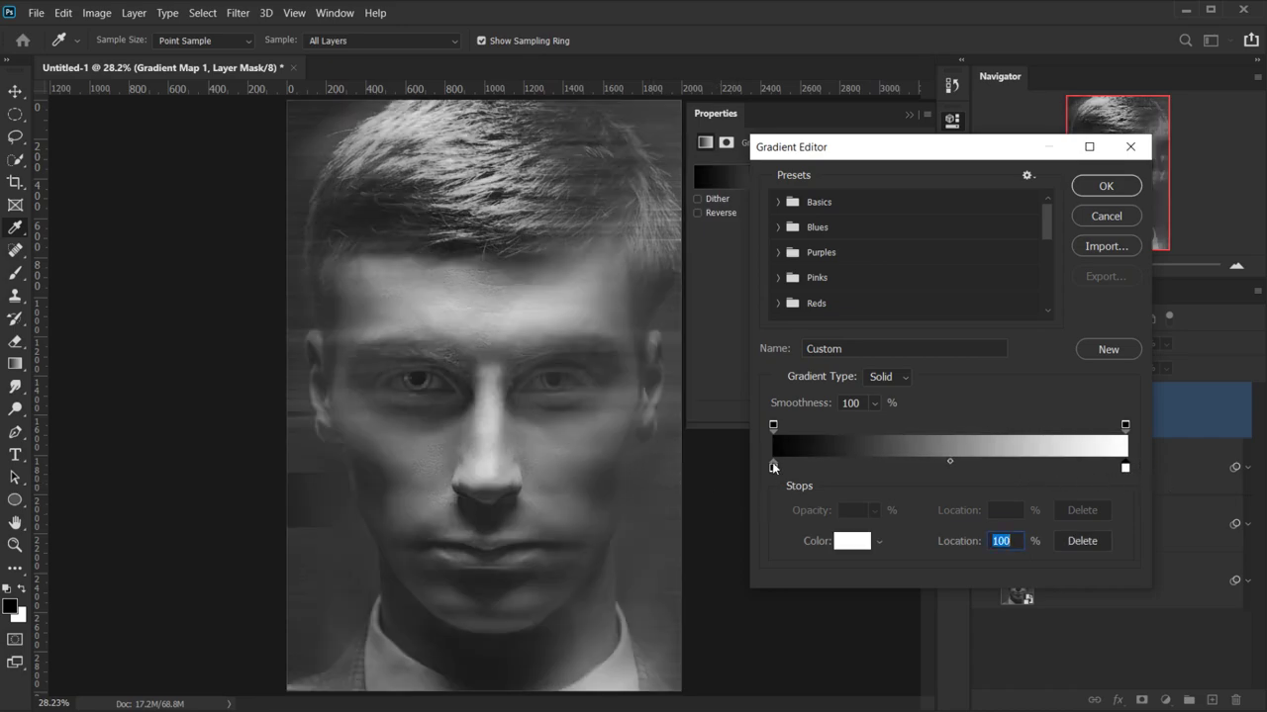
- Set the black gradient stop to dark navy #060a1a at 5% location and add another color stop at 29%
{"action": "double_click", "coordinate": [771, 467]}
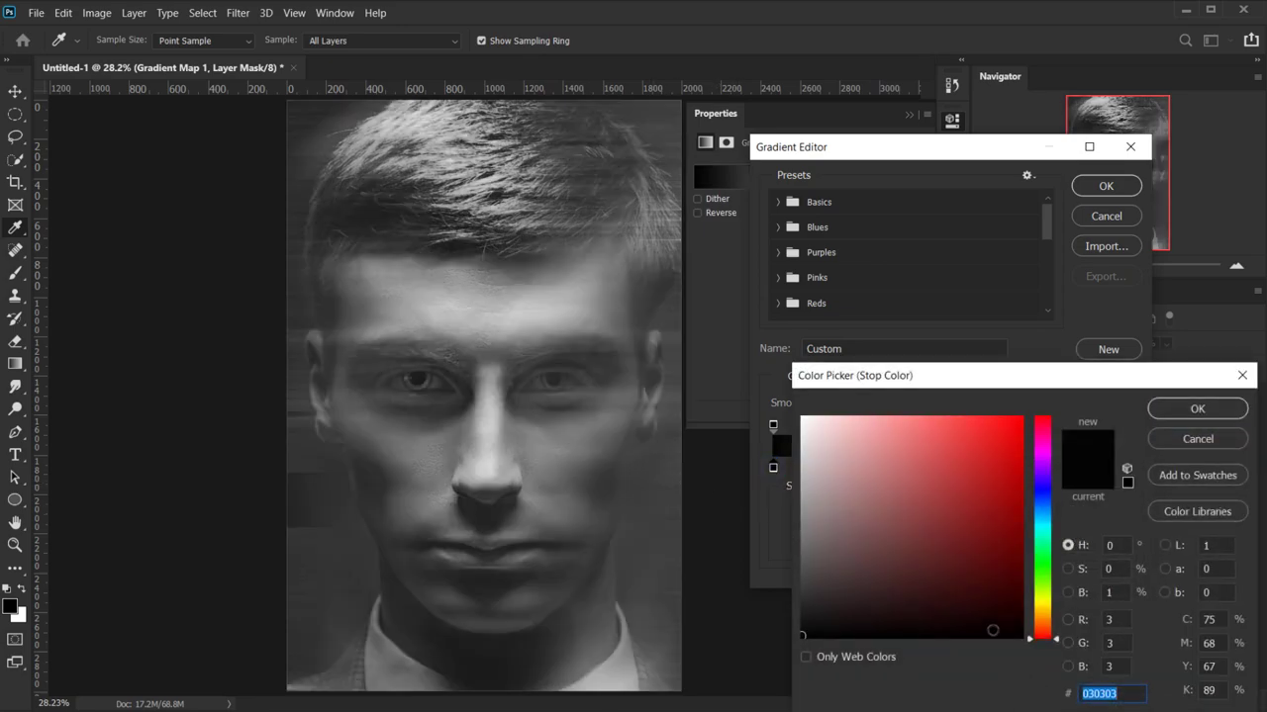
{"action": "left_click_drag", "start_coordinate": [1047, 636], "coordinate": [1044, 503]}
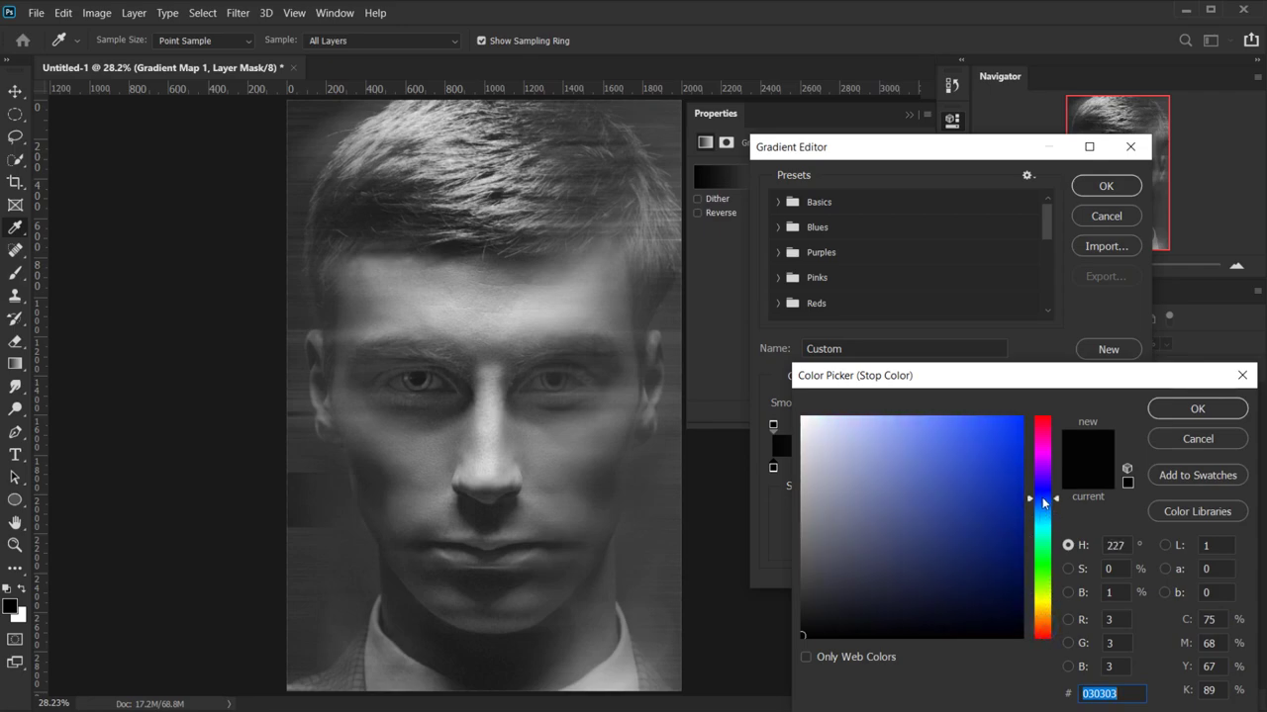
{"action": "left_click", "coordinate": [973, 609]}
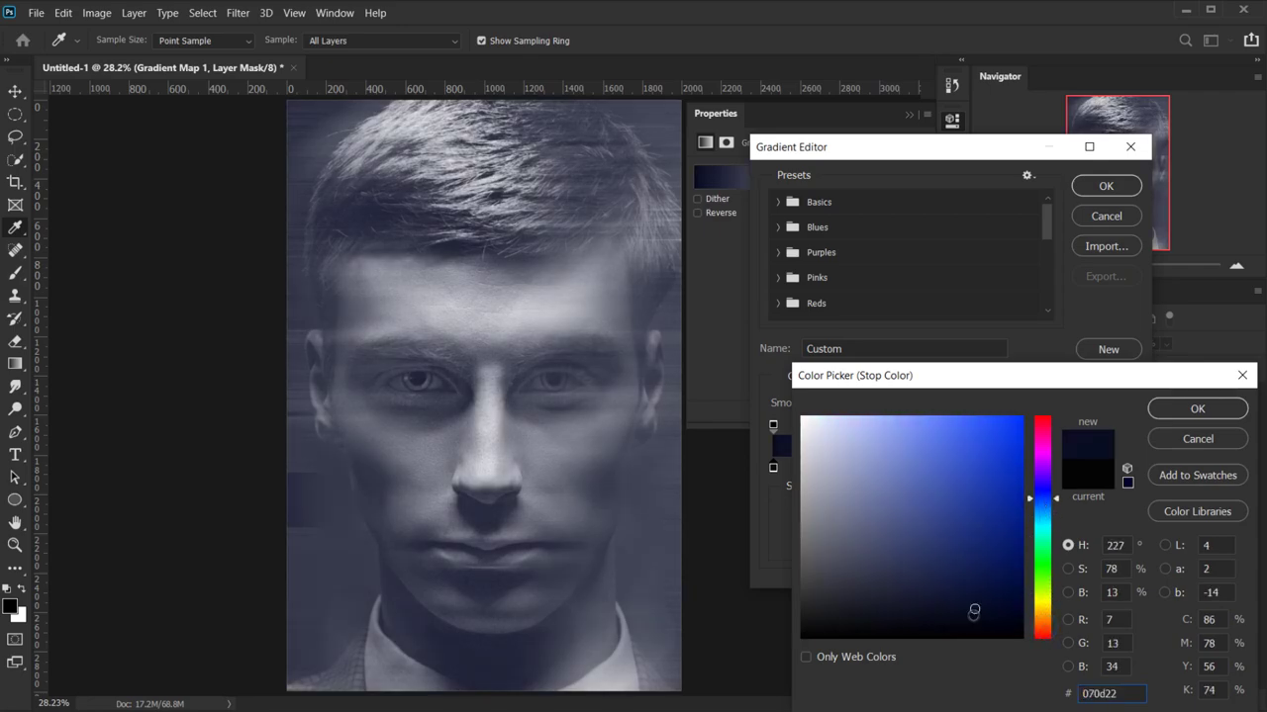
{"action": "left_click", "coordinate": [973, 615]}
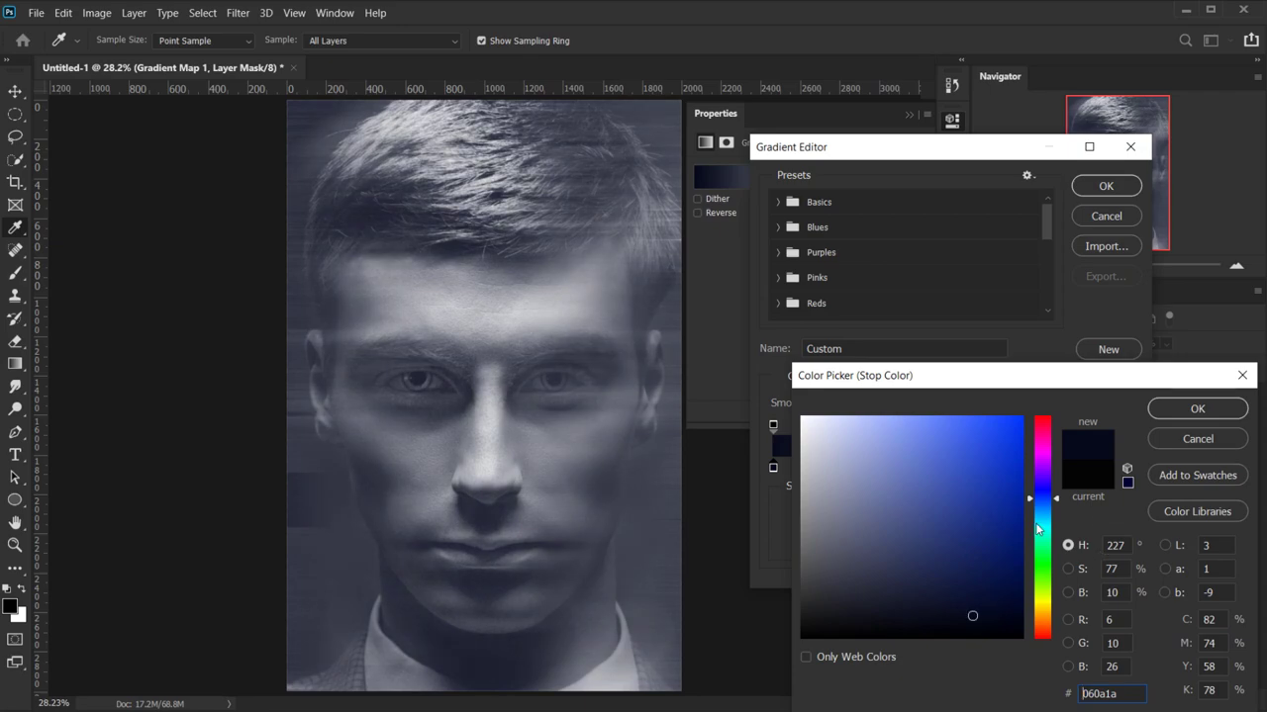
{"action": "left_click", "coordinate": [1200, 409]}
{"action": "left_click_drag", "start_coordinate": [775, 469], "coordinate": [789, 469]}
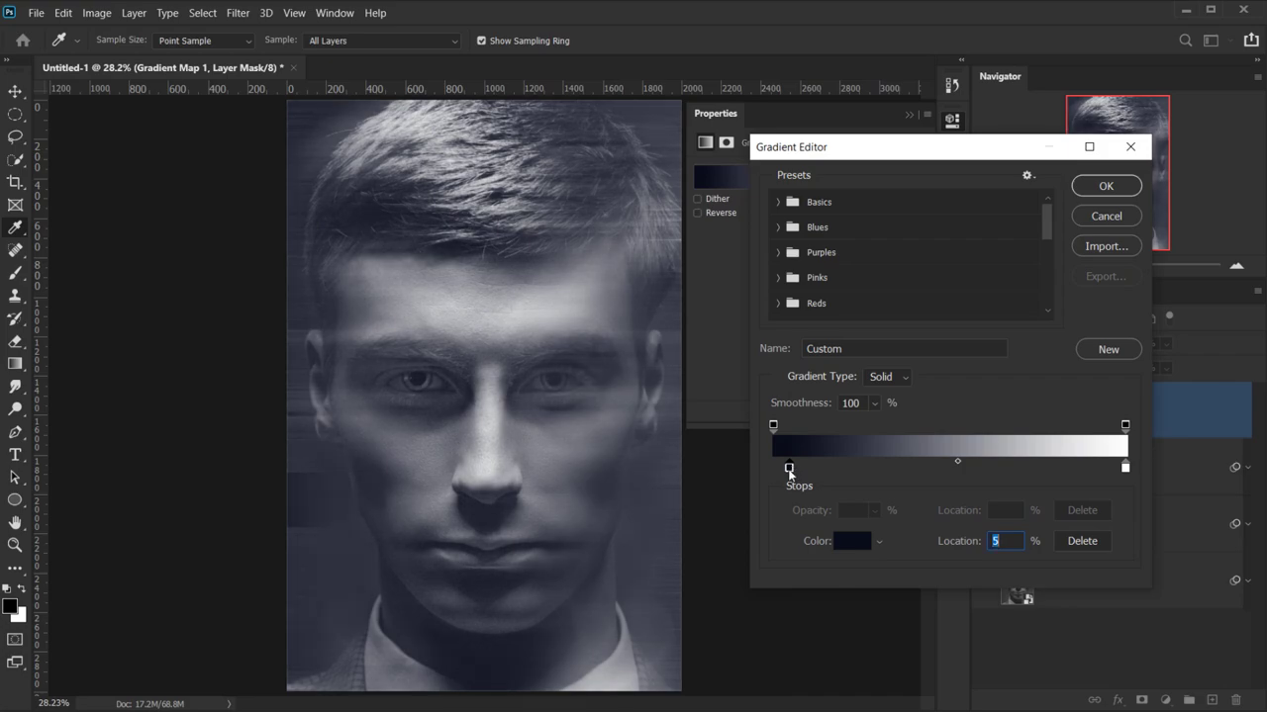
{"action": "left_click", "coordinate": [876, 468]}
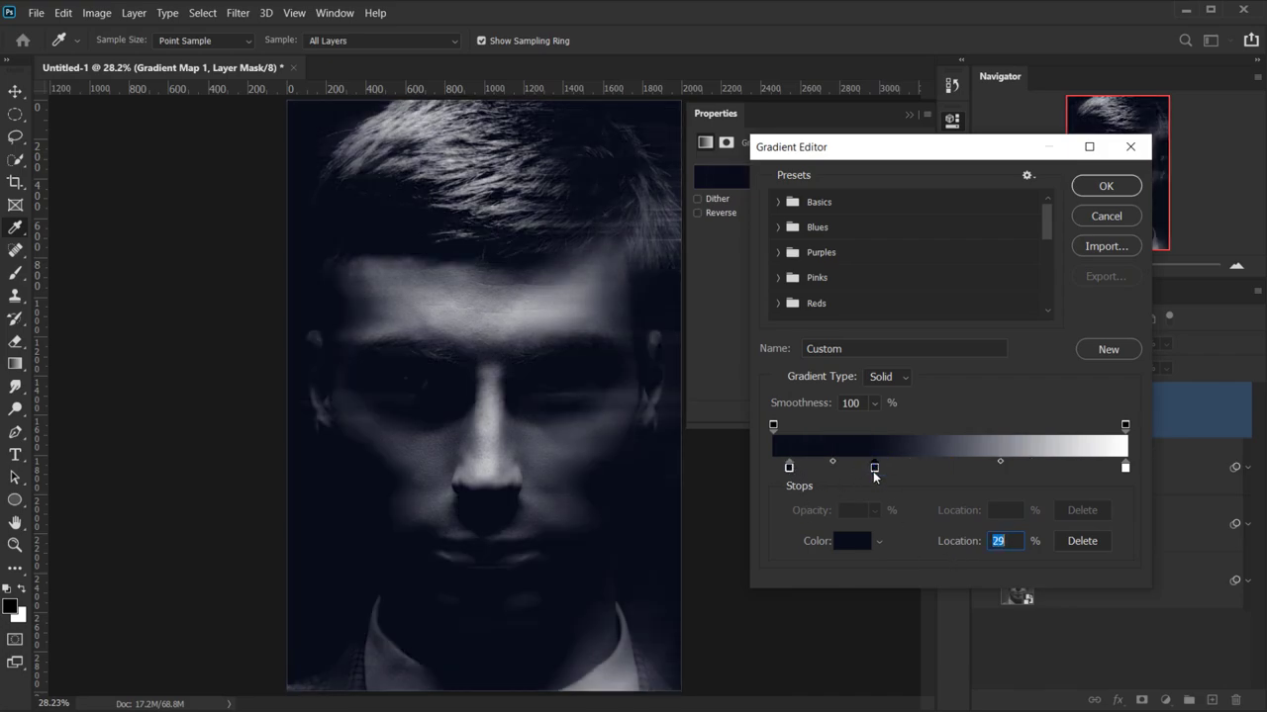
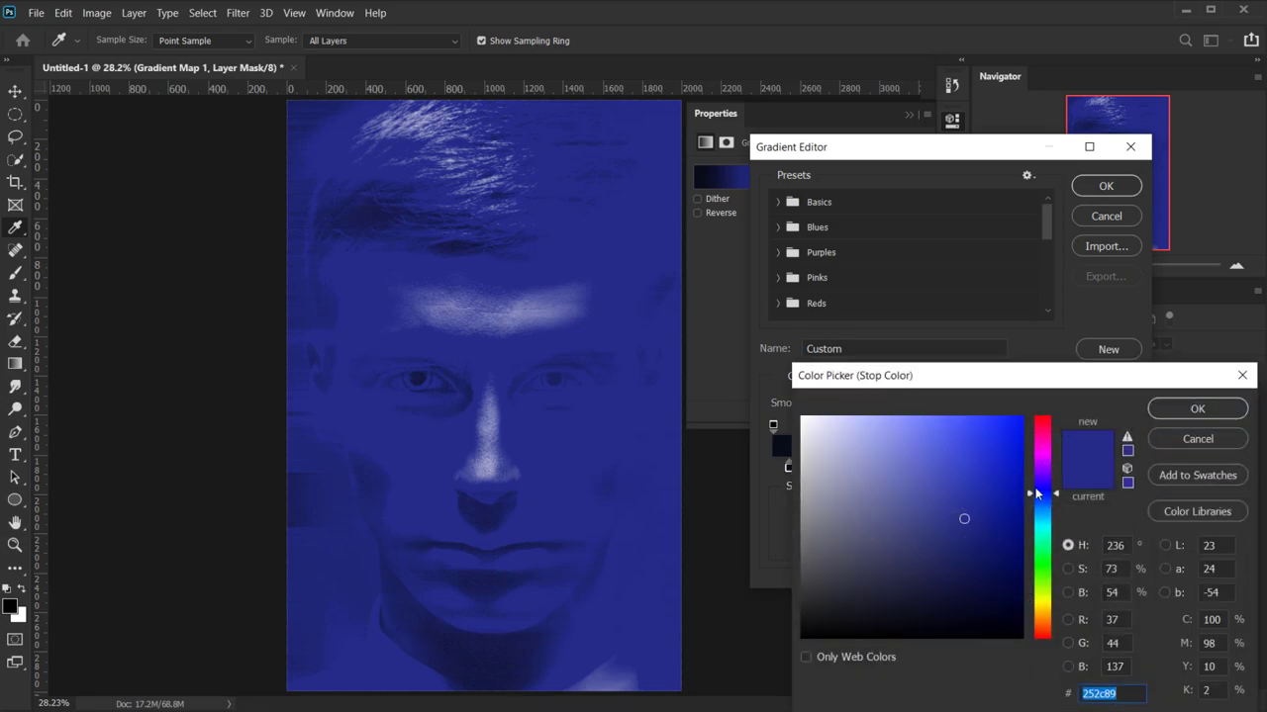
- Change the color of the gradient stop at 55% location to red #f83b3b
{"action": "left_click_drag", "start_coordinate": [1036, 495], "coordinate": [1030, 406]}
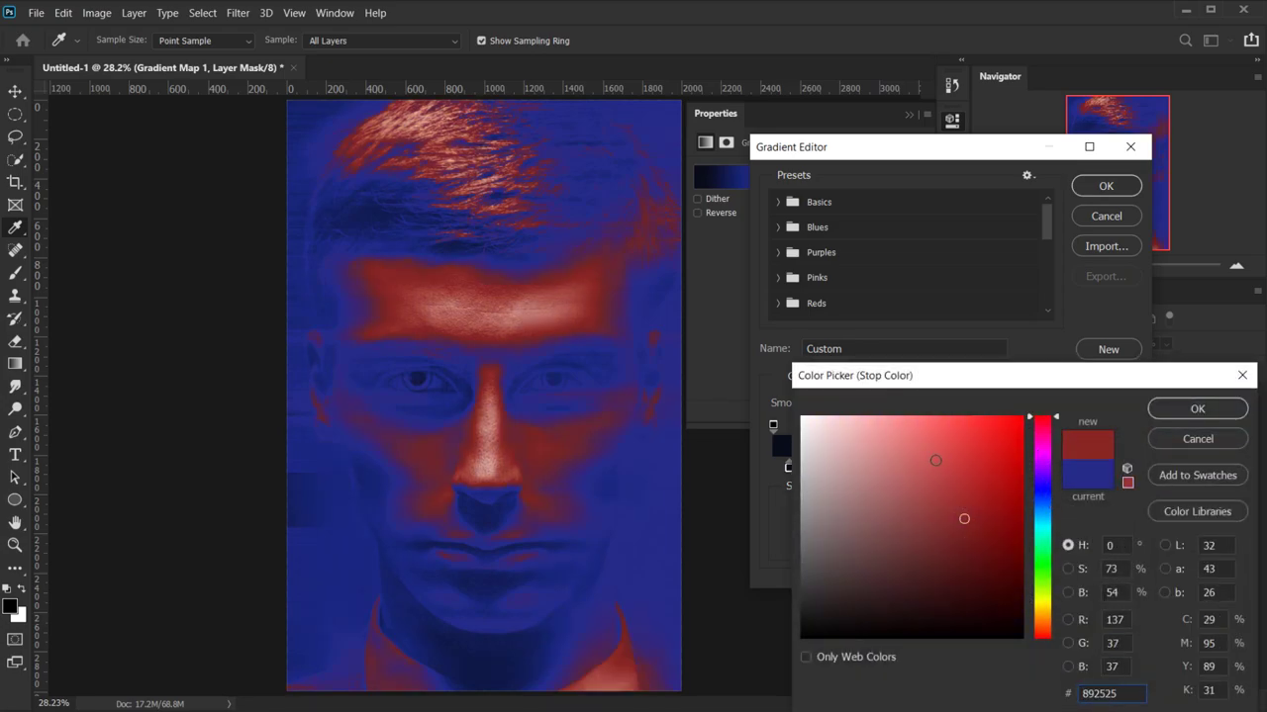
{"action": "mouse_move", "coordinate": [935, 460]}
{"action": "left_mouse_down"}
{"action": "mouse_move", "coordinate": [940, 427]}
{"action": "mouse_move", "coordinate": [958, 416]}
{"action": "mouse_move", "coordinate": [960, 435]}
{"action": "left_mouse_up"}
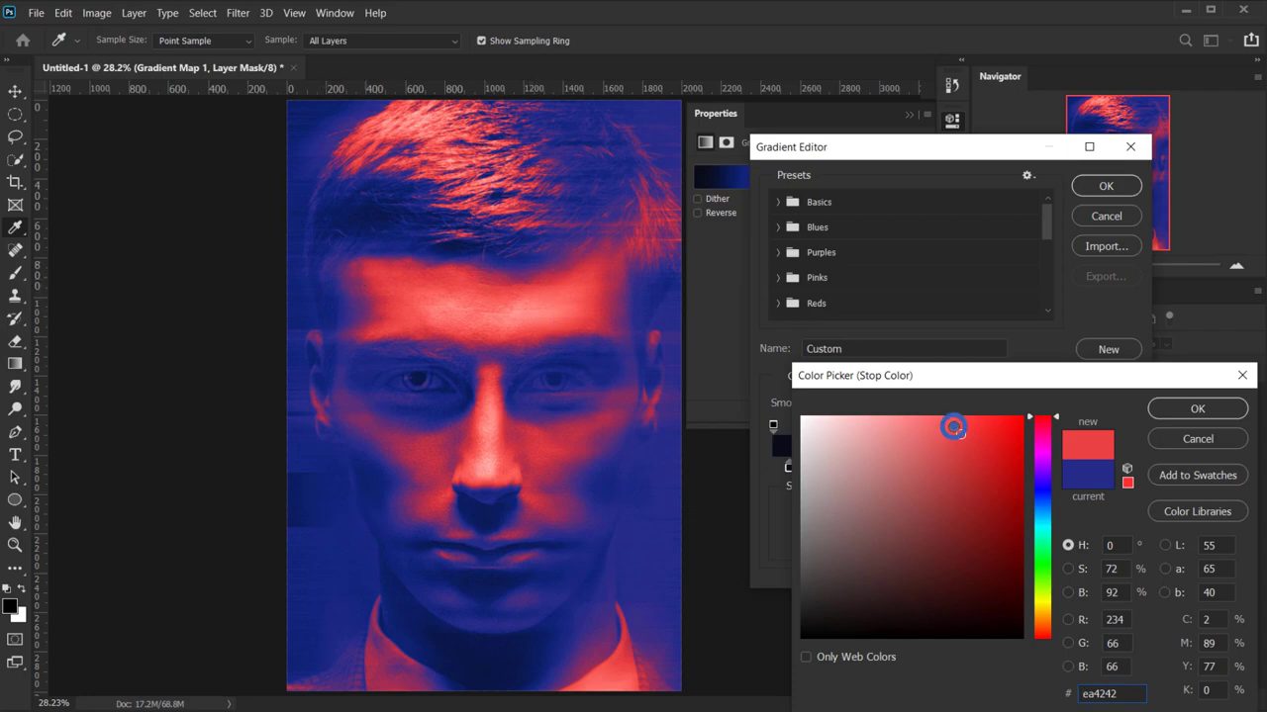
{"action": "left_click", "coordinate": [959, 422]}
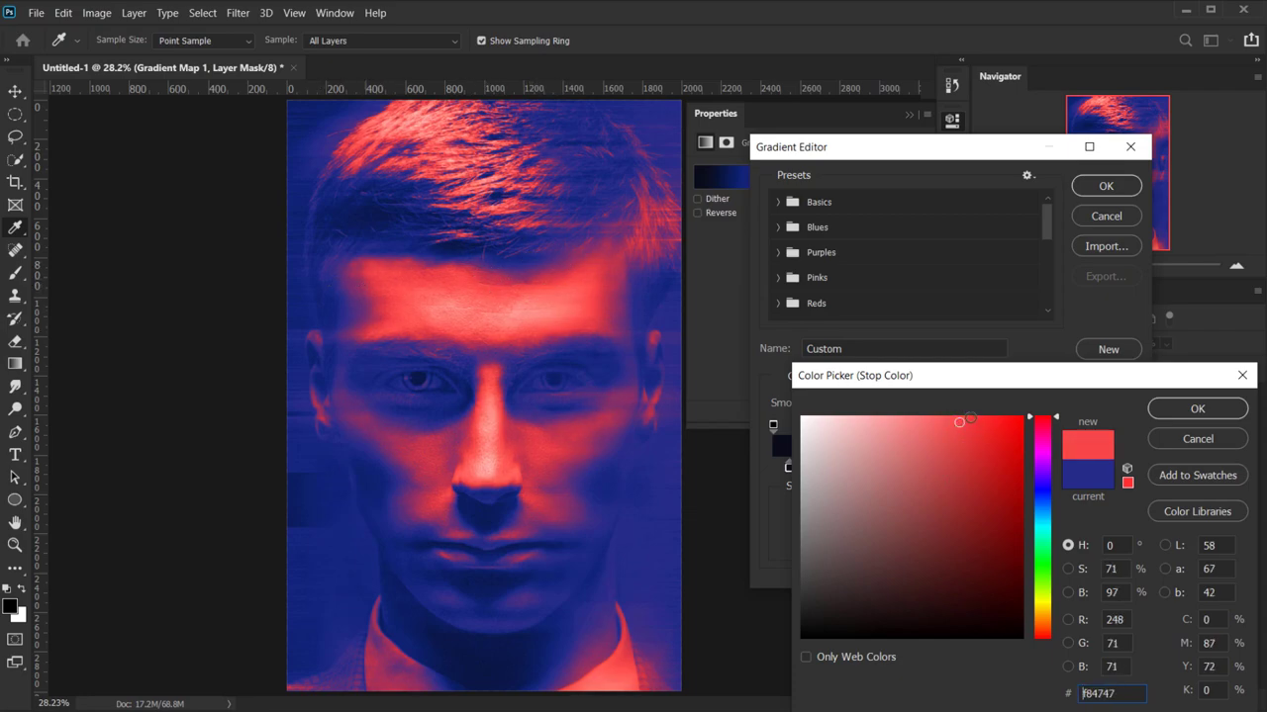
{"action": "left_click", "coordinate": [970, 423]}
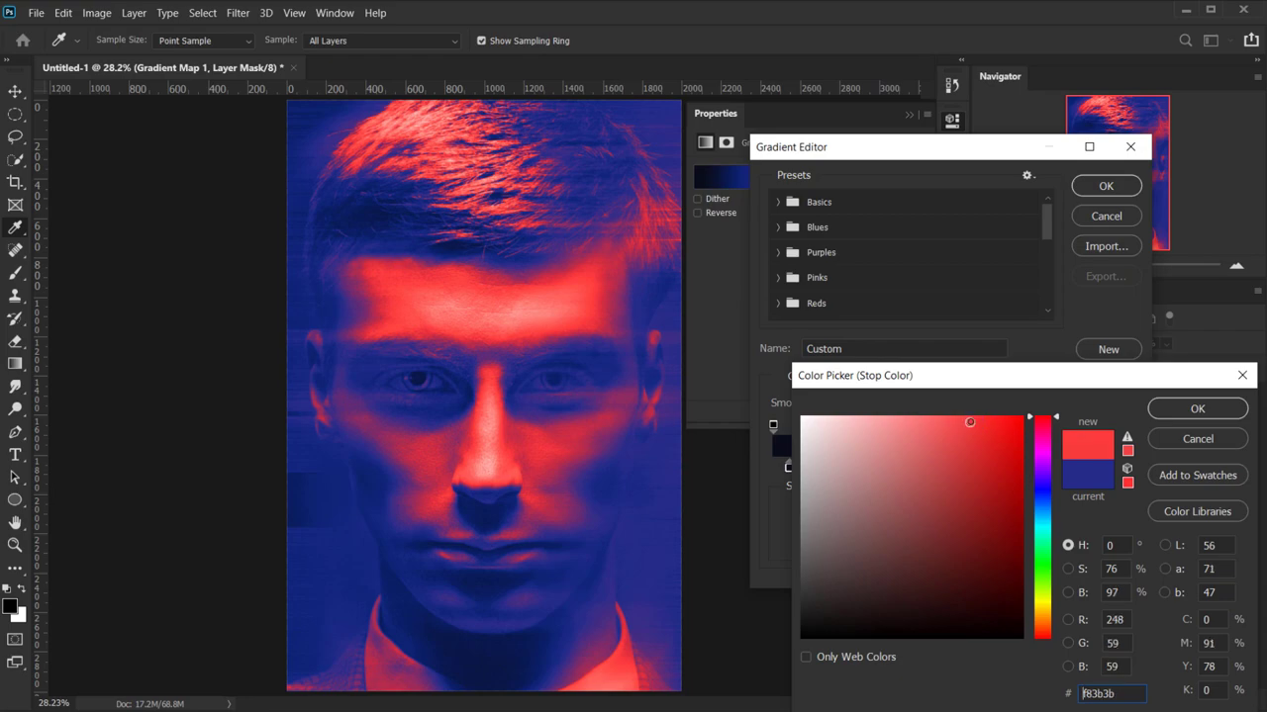
{"action": "left_click", "coordinate": [1203, 413]}
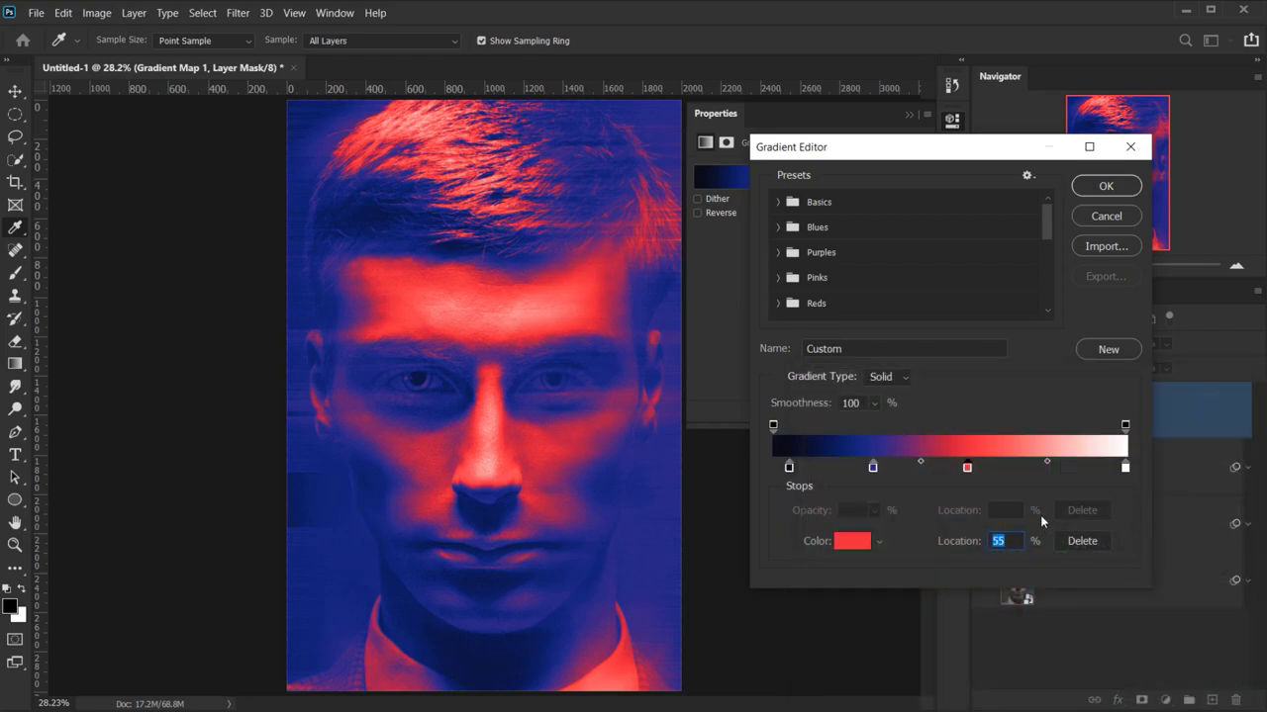
- Add a gradient stop at 77% location and set its color to cyan #35d3d5
{"action": "left_click", "coordinate": [1047, 469]}
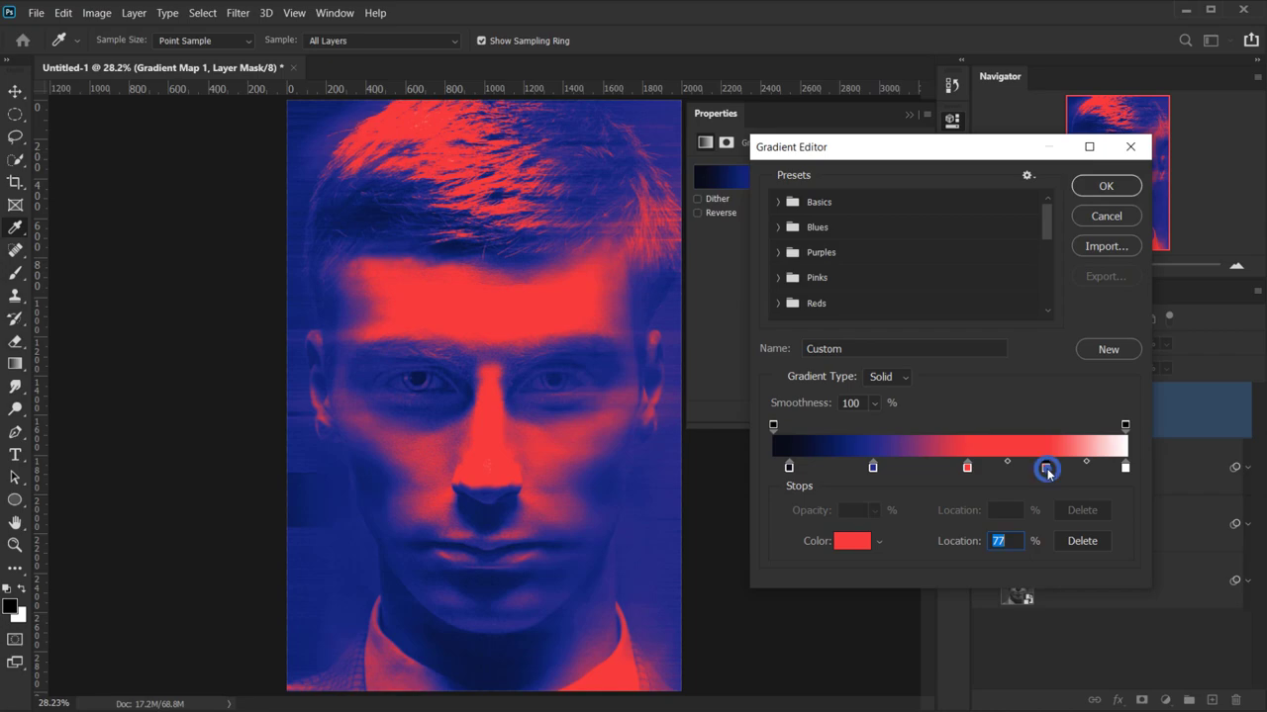
{"action": "double_click", "coordinate": [1047, 469]}
{"action": "left_click", "coordinate": [1043, 518]}
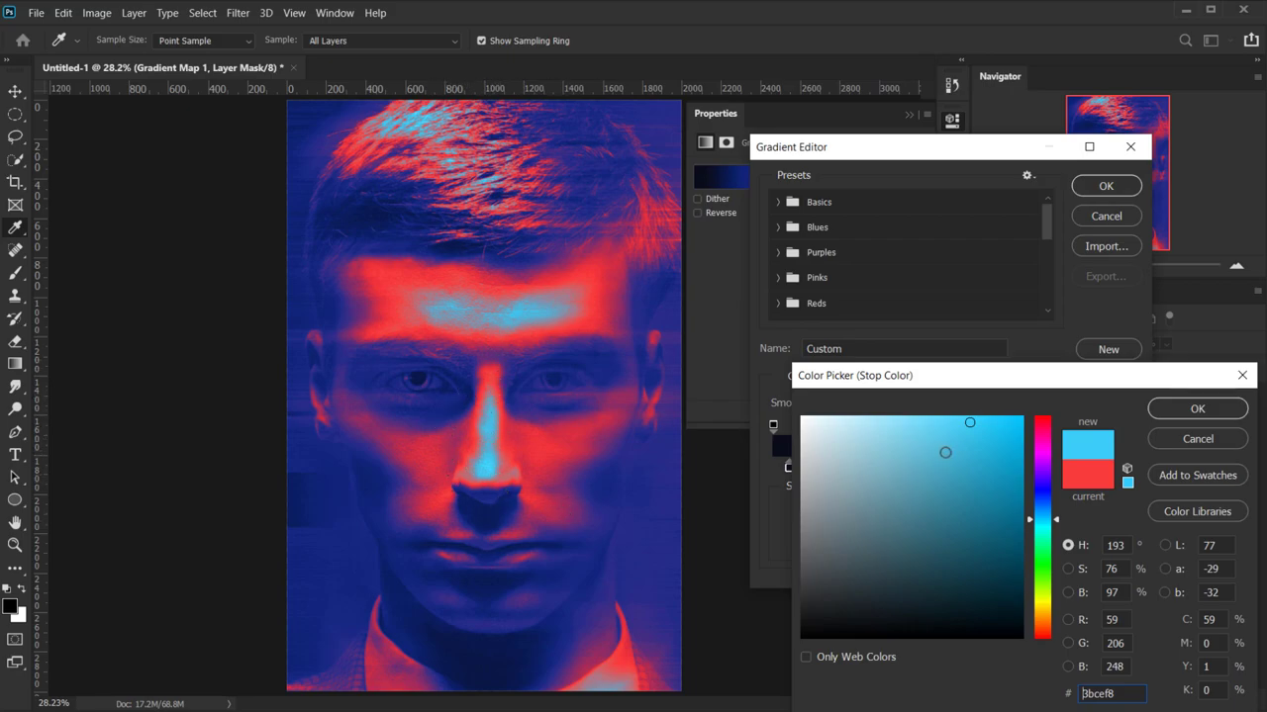
{"action": "mouse_move", "coordinate": [966, 442]}
{"action": "left_mouse_down"}
{"action": "mouse_move", "coordinate": [967, 454]}
{"action": "mouse_move", "coordinate": [966, 416]}
{"action": "mouse_move", "coordinate": [967, 452]}
{"action": "left_mouse_up"}
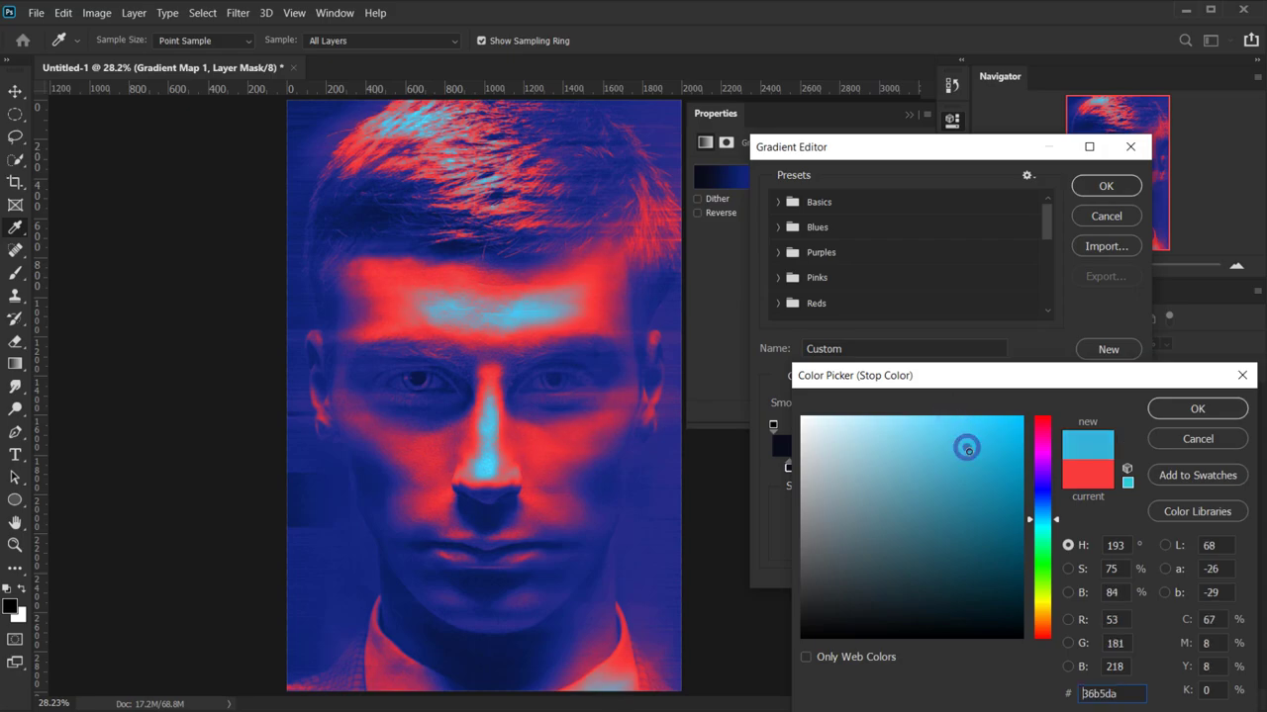
{"action": "left_click_drag", "start_coordinate": [1048, 518], "coordinate": [1048, 527]}
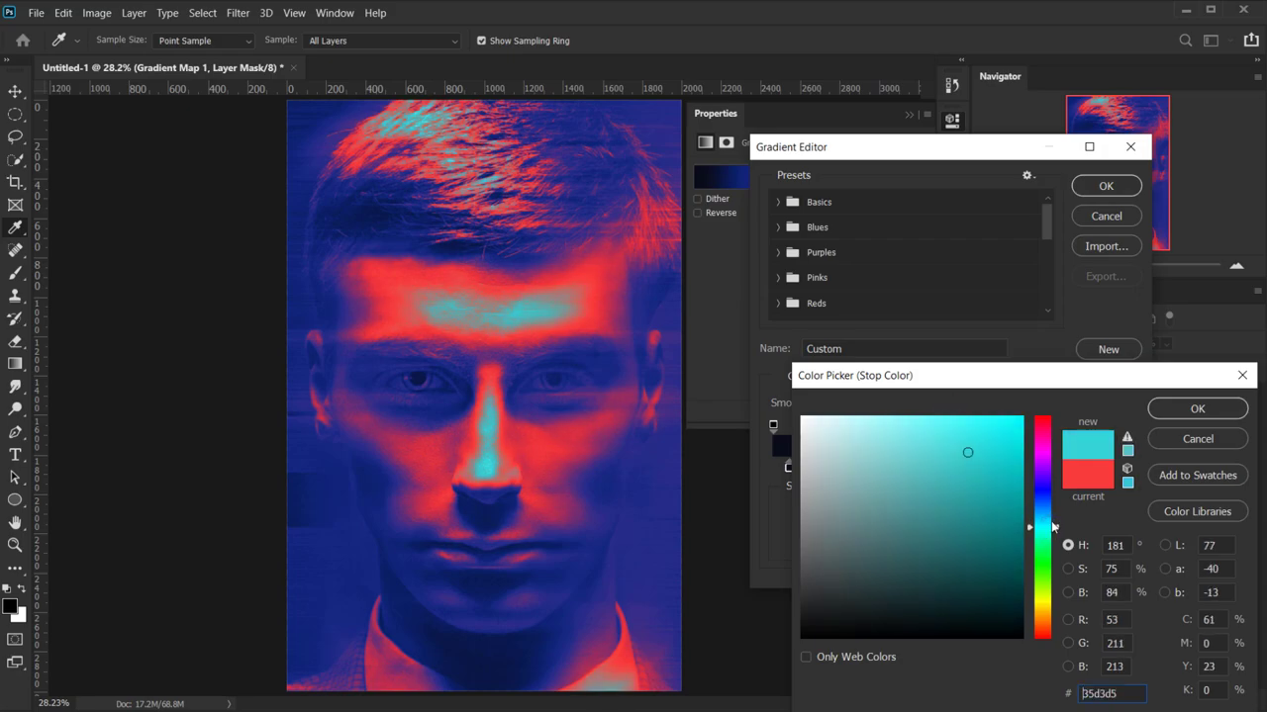
{"action": "left_click", "coordinate": [1193, 410]}
- Change the color of the white gradient stop at 100% location to pale peach #f7d6ae
{"action": "left_click", "coordinate": [1128, 471]}
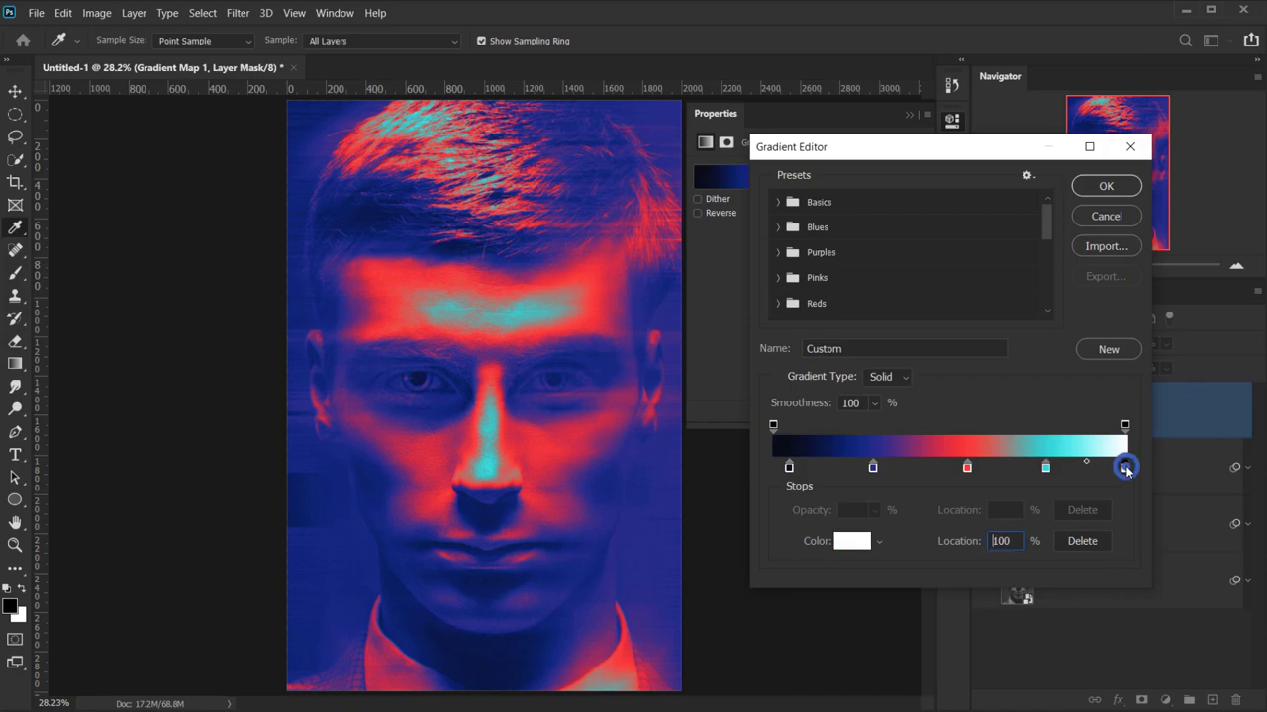
{"action": "double_click", "coordinate": [1128, 471]}
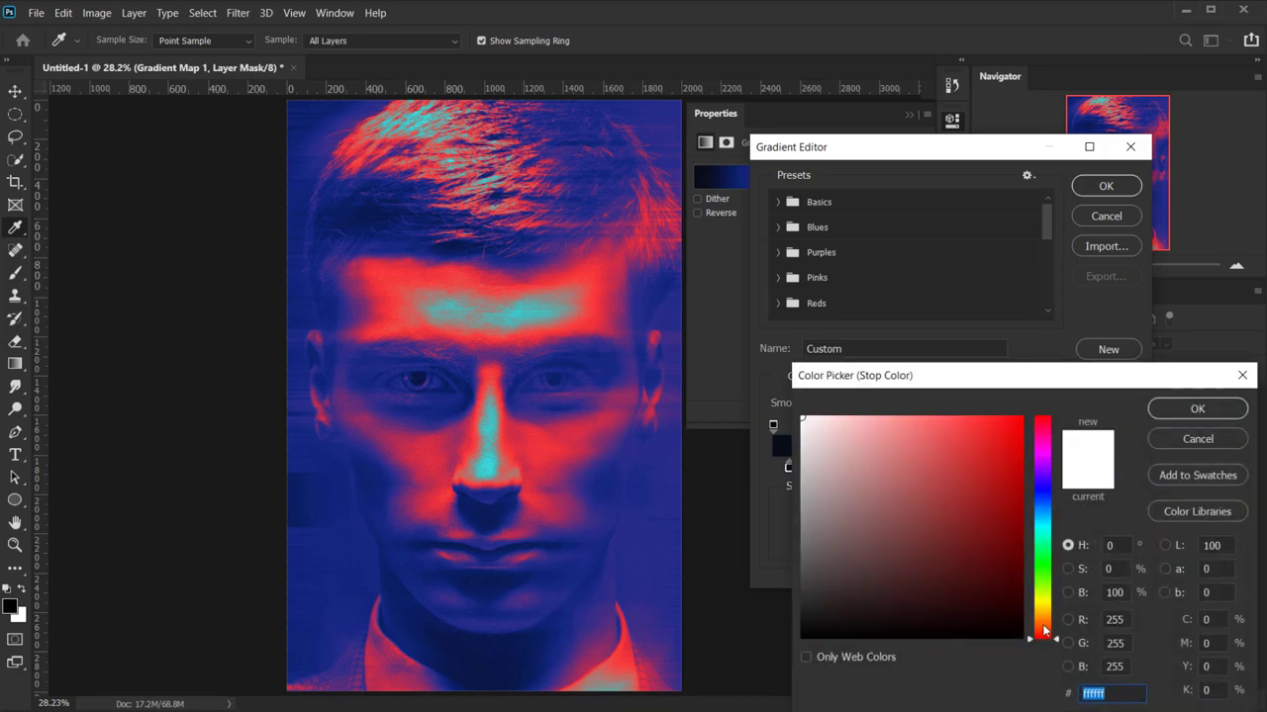
{"action": "left_click_drag", "start_coordinate": [1043, 634], "coordinate": [1043, 619]}
{"action": "left_click", "coordinate": [885, 418]}
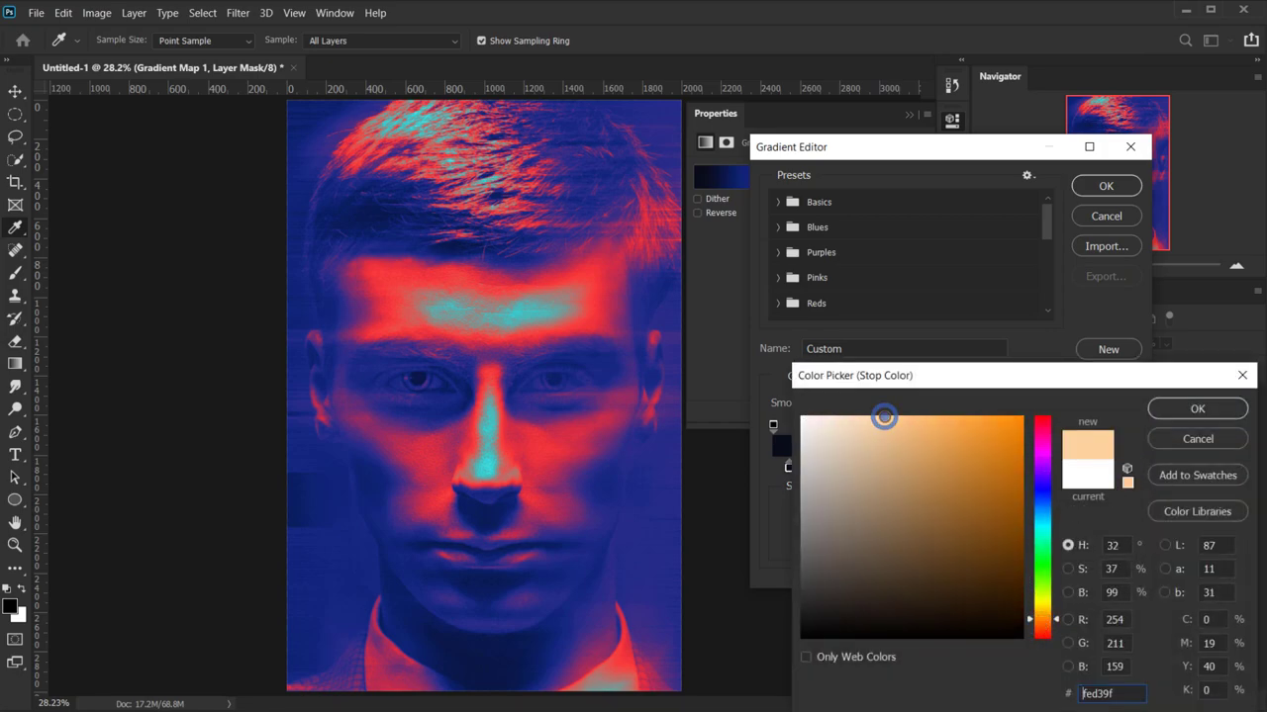
{"action": "left_click", "coordinate": [896, 429]}
{"action": "left_click_drag", "start_coordinate": [886, 426], "coordinate": [866, 424]}
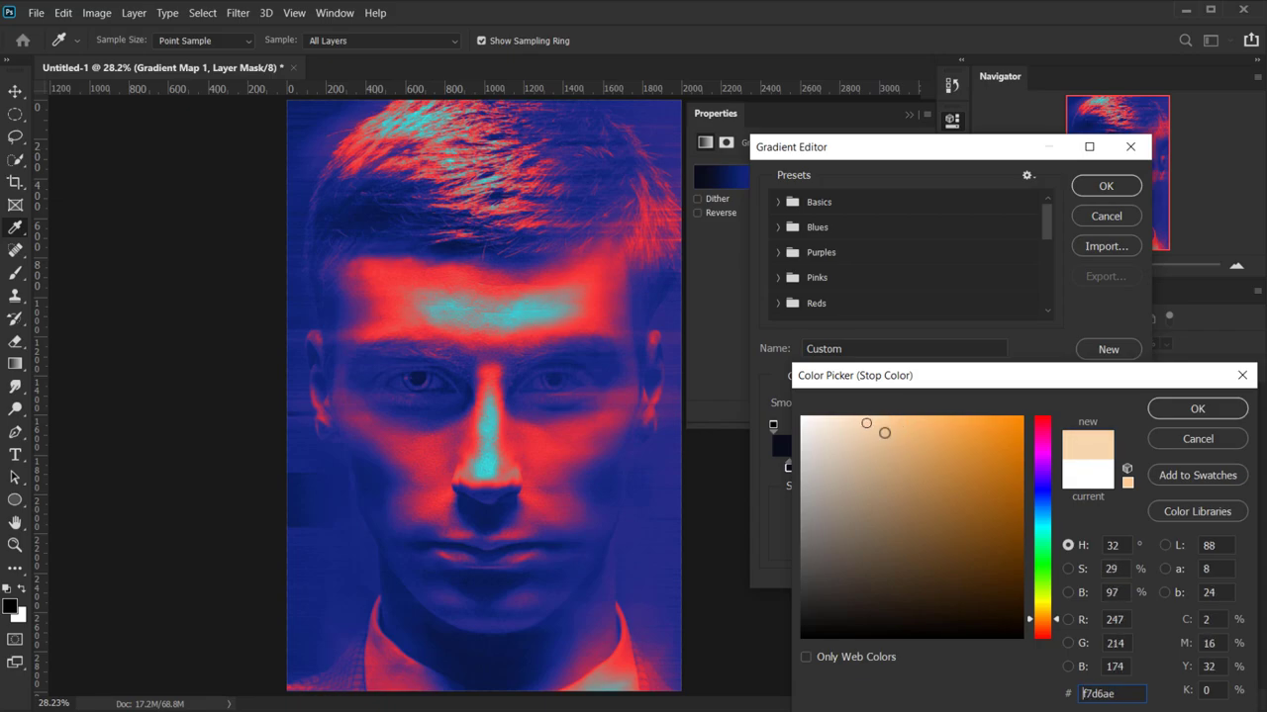
{"action": "left_click", "coordinate": [1182, 411]}
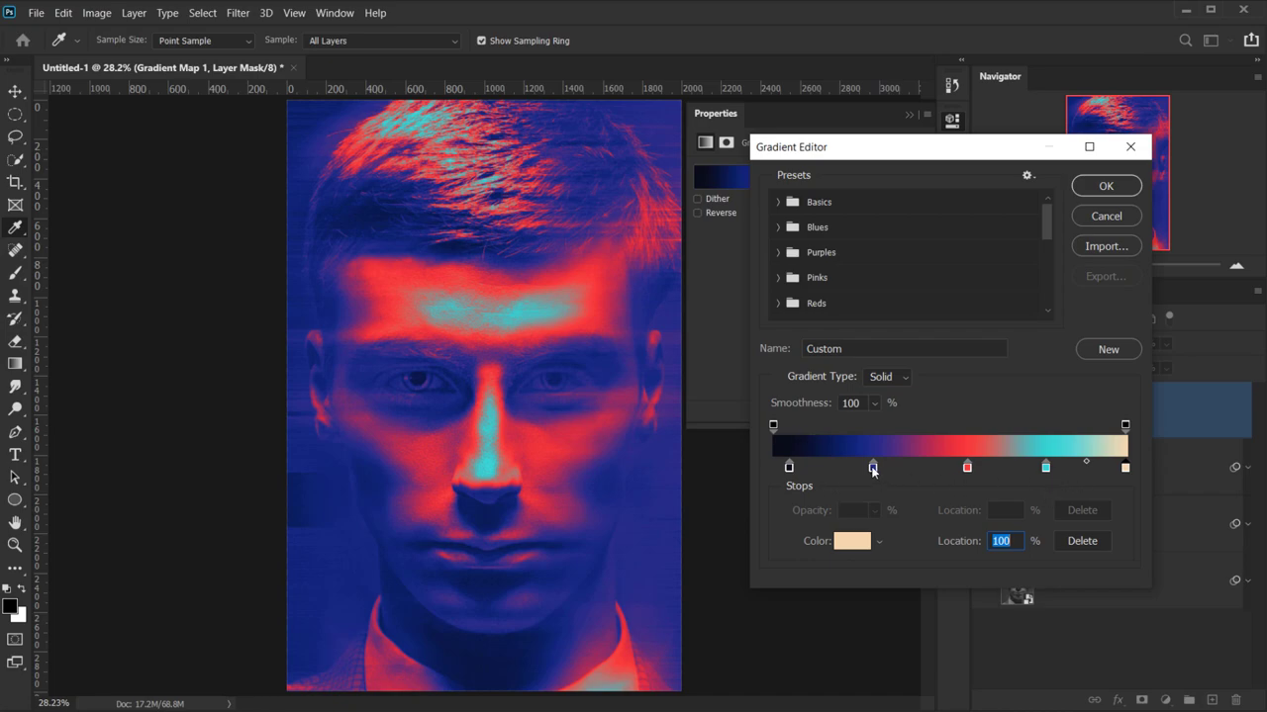
- Reposition the gradient stops, with dark navy at 8%, cyan at 74% and peach at 96%, shifting blue and red slightly higher, and accept the gradient
{"action": "mouse_move", "coordinate": [875, 473]}
{"action": "left_mouse_down"}
{"action": "mouse_move", "coordinate": [789, 469]}
{"action": "mouse_move", "coordinate": [875, 471]}
{"action": "left_mouse_up"}
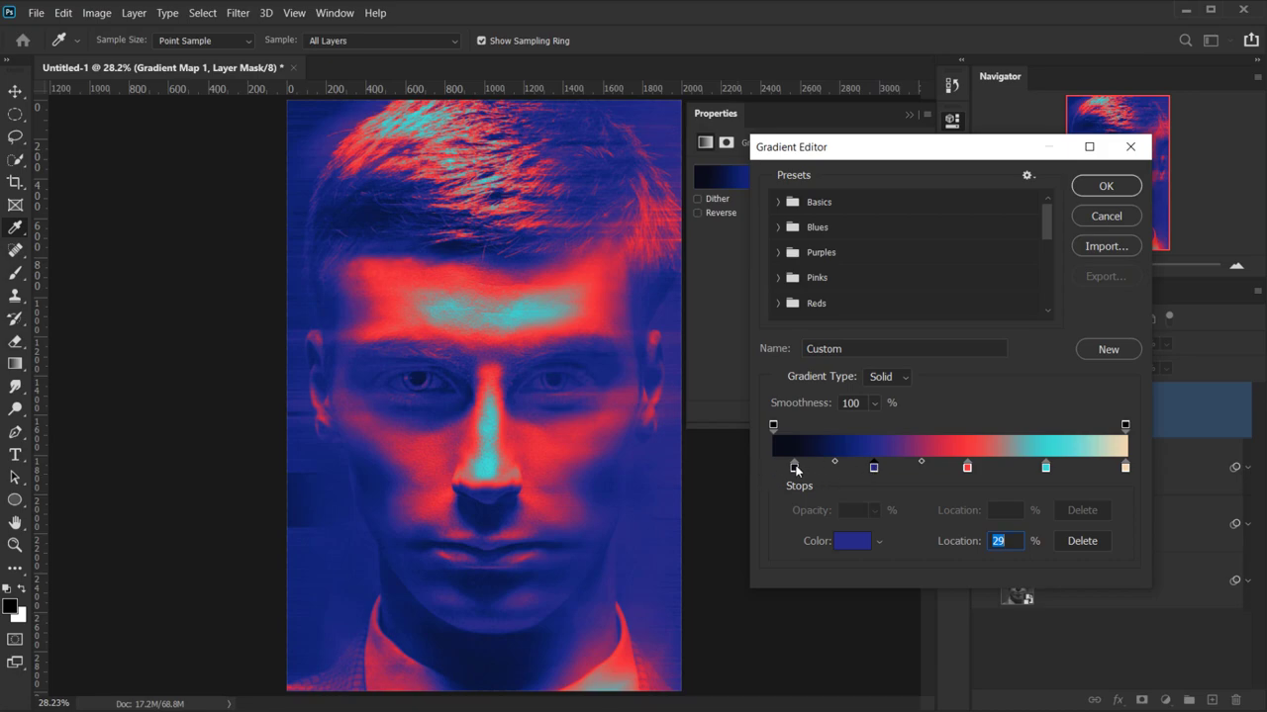
{"action": "left_click_drag", "start_coordinate": [797, 470], "coordinate": [885, 472]}
{"action": "left_click", "coordinate": [801, 470]}
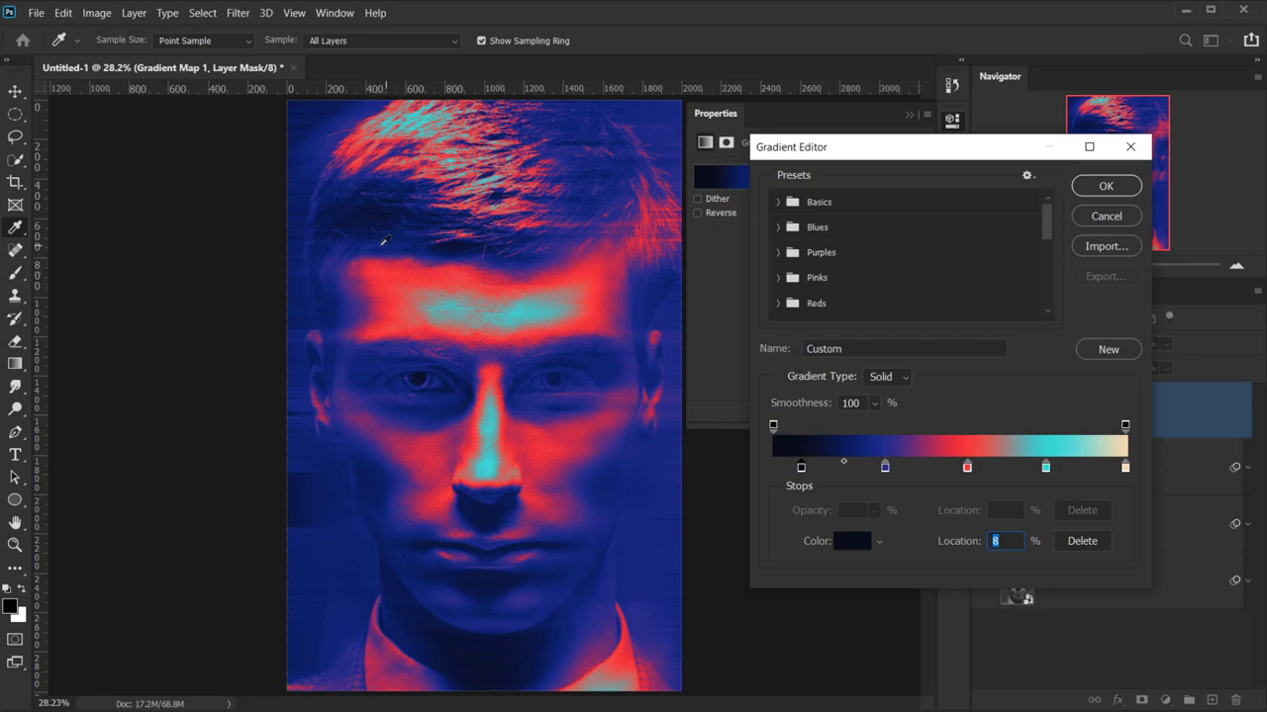
{"action": "left_click_drag", "start_coordinate": [967, 469], "coordinate": [1037, 471]}
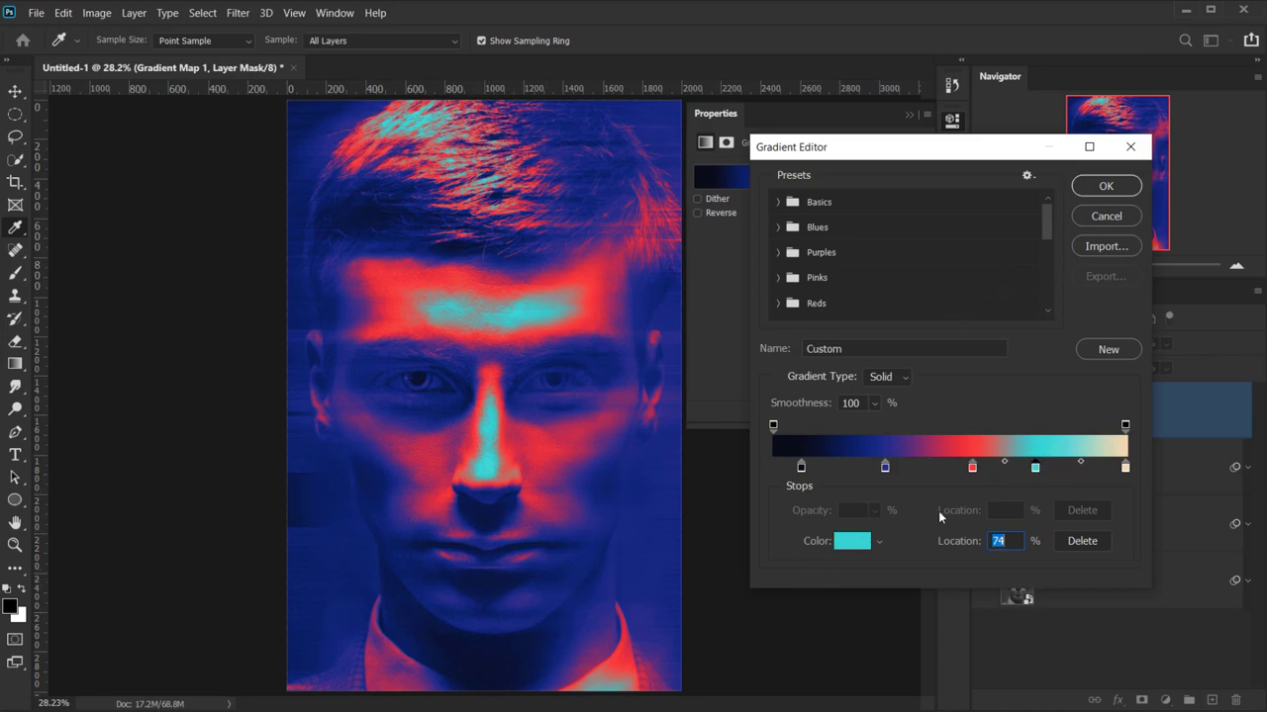
{"action": "left_click_drag", "start_coordinate": [1127, 471], "coordinate": [1108, 471]}
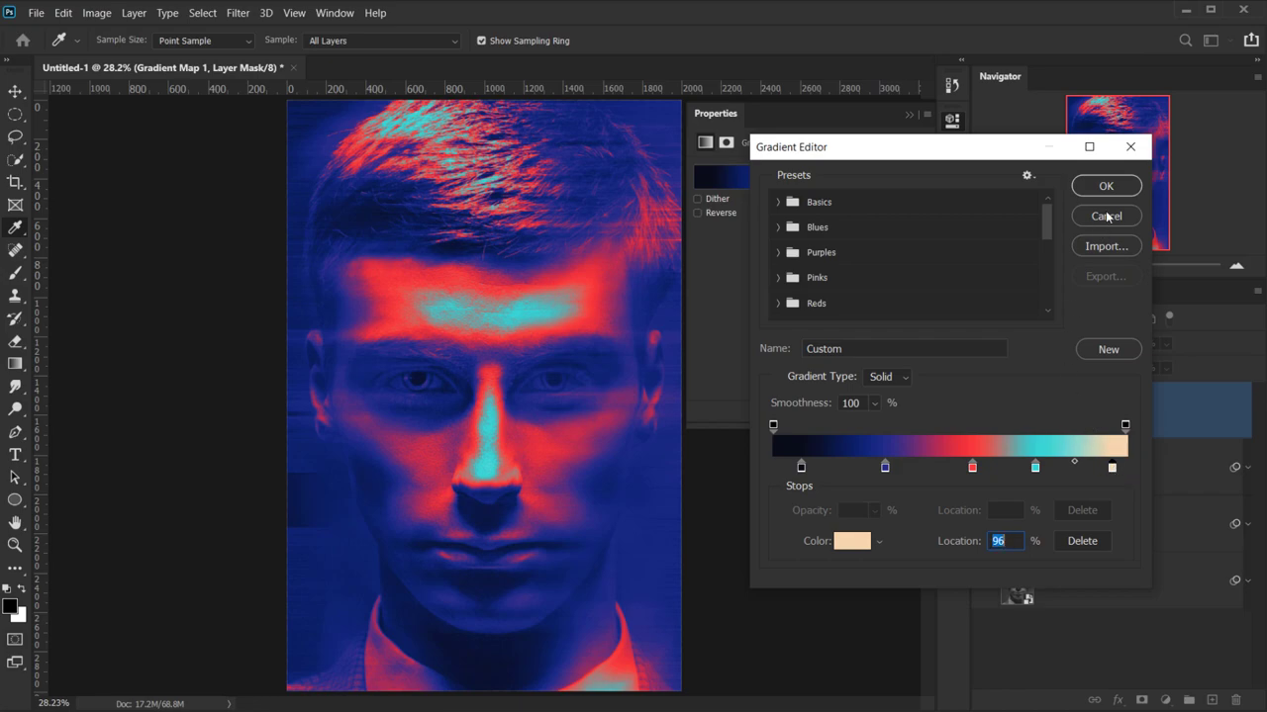
{"action": "left_click", "coordinate": [1105, 186]}
{"action": "left_click", "coordinate": [909, 116]}
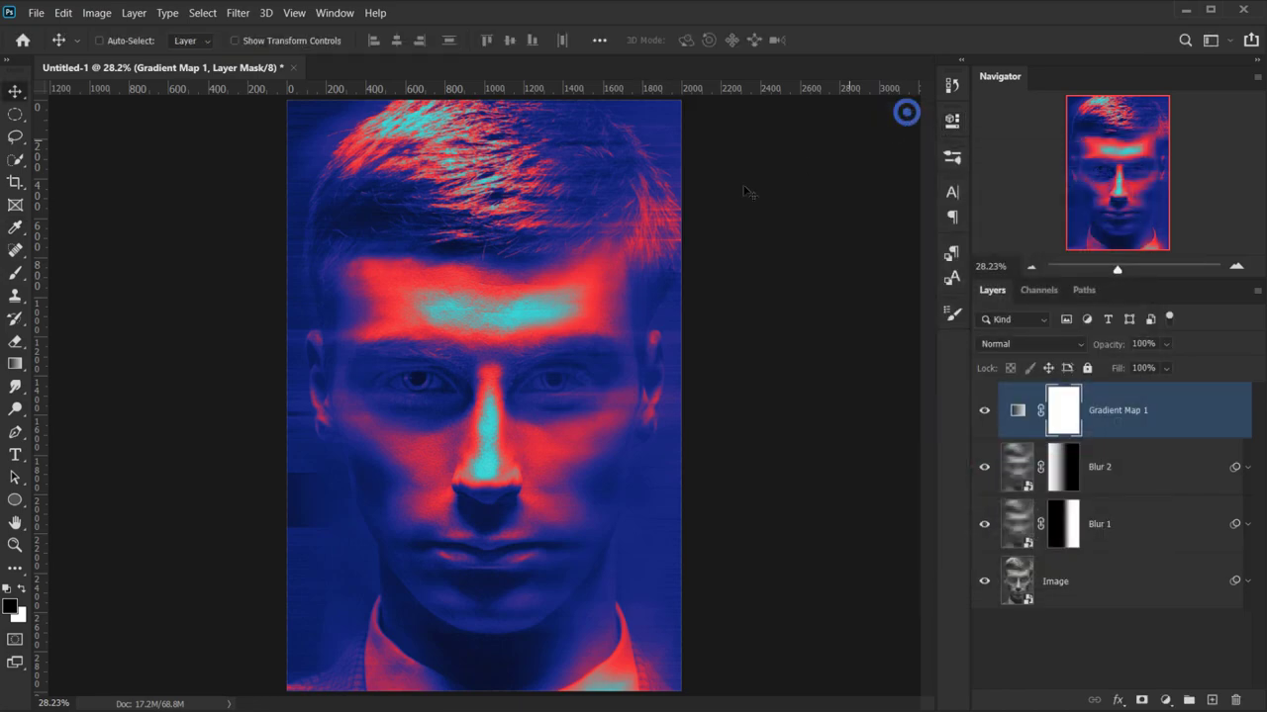
- Add a Brightness/Contrast adjustment layer above the Gradient Map and set its brightness to 48
{"action": "scroll", "coordinate": [480, 400], "scroll_direction": "down", "scroll_amount": 1}
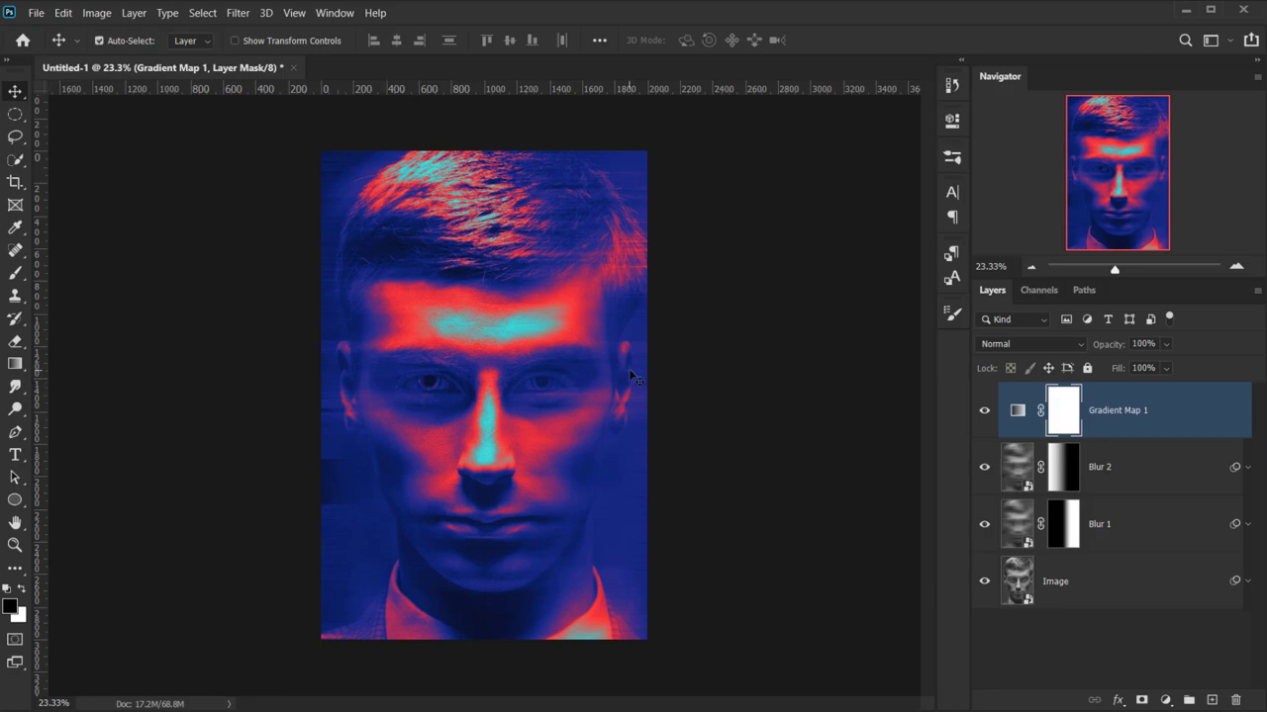
{"action": "scroll", "coordinate": [630, 376], "scroll_direction": "up", "scroll_amount": 1}
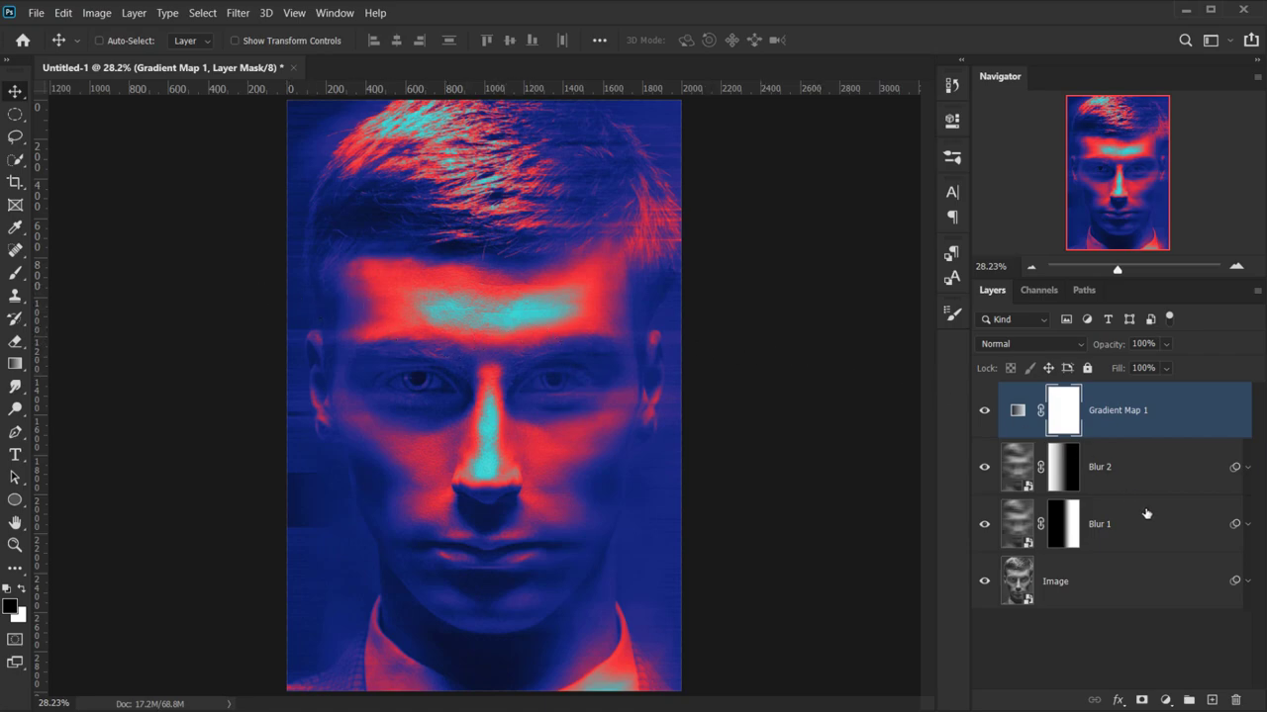
{"action": "left_click", "coordinate": [1168, 699]}
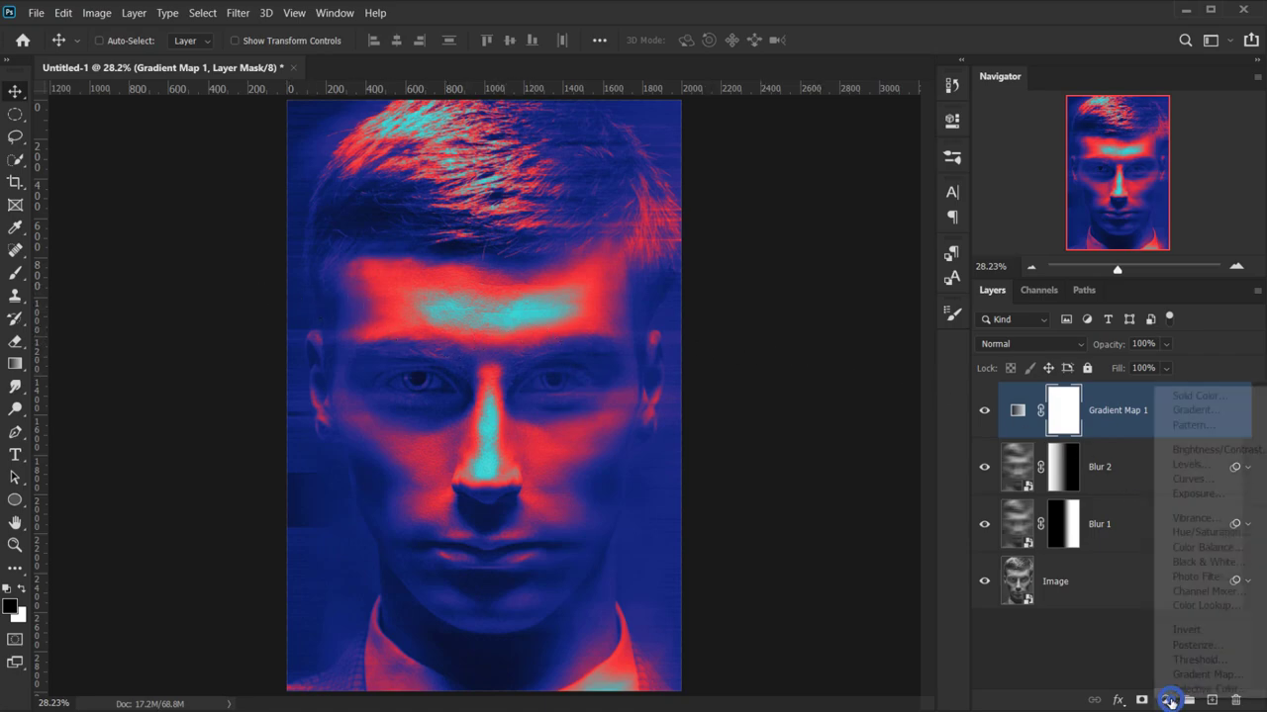
{"action": "left_click", "coordinate": [1192, 450]}
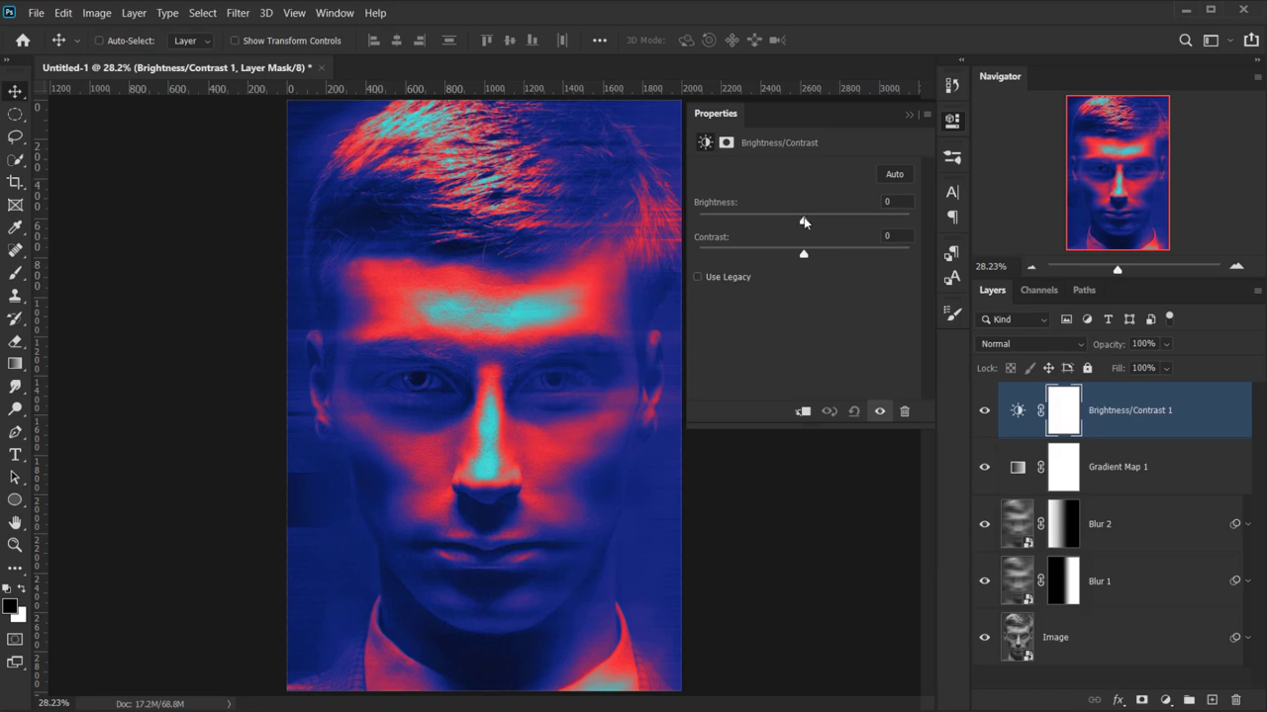
{"action": "left_click_drag", "start_coordinate": [803, 222], "coordinate": [840, 224]}
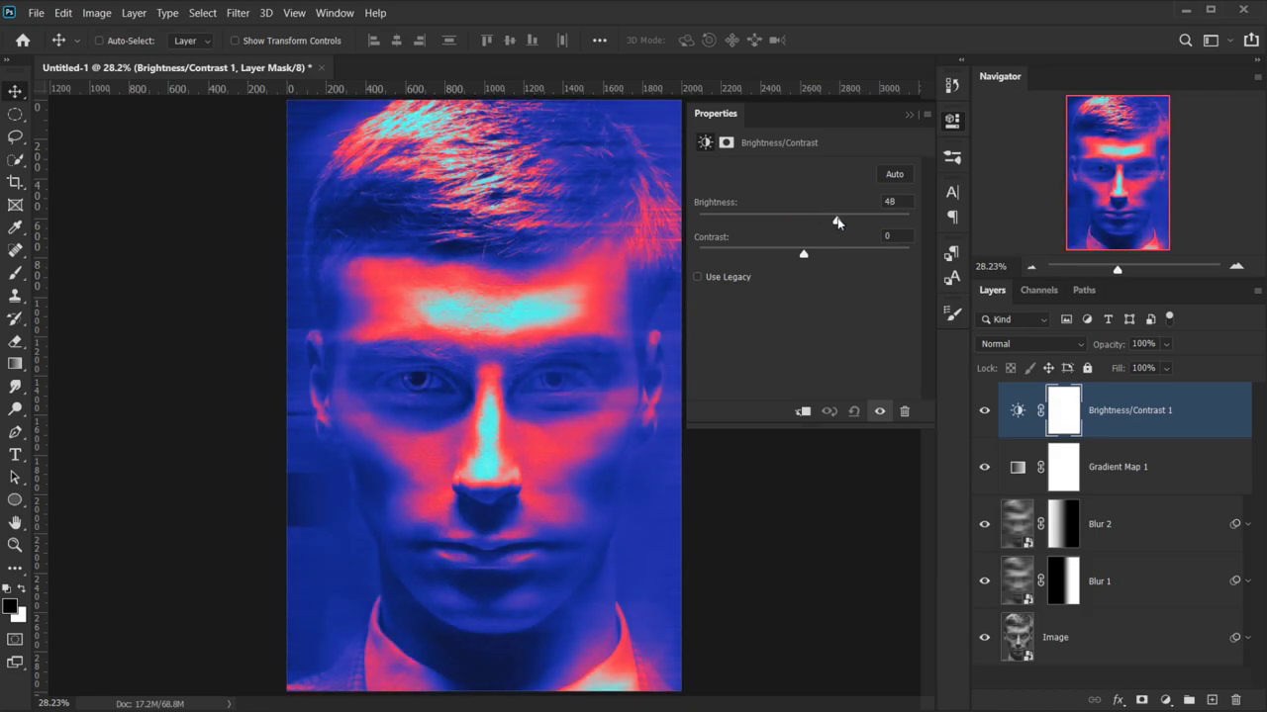
{"action": "left_click", "coordinate": [910, 112]}
- Set the Brightness/Contrast layer's blend mode to Overlay with 55% opacity and compare the image with and without it
{"action": "left_click", "coordinate": [1038, 345]}
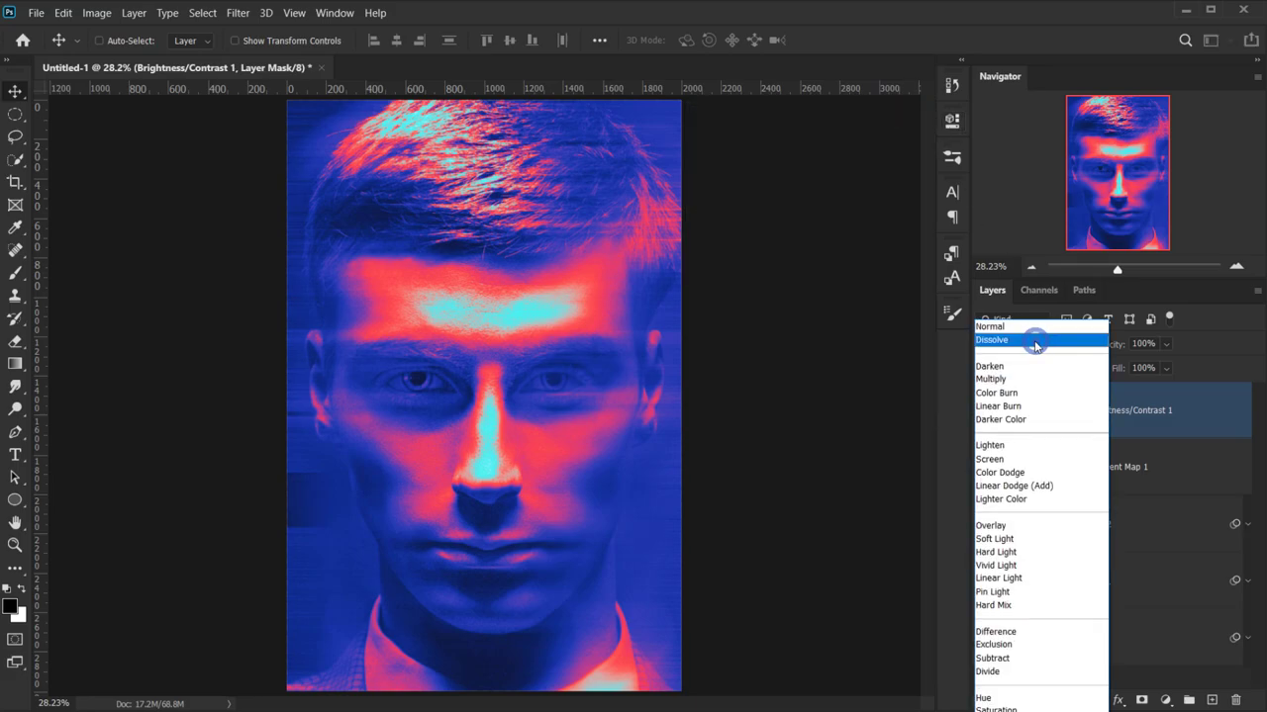
{"action": "left_click", "coordinate": [1011, 526]}
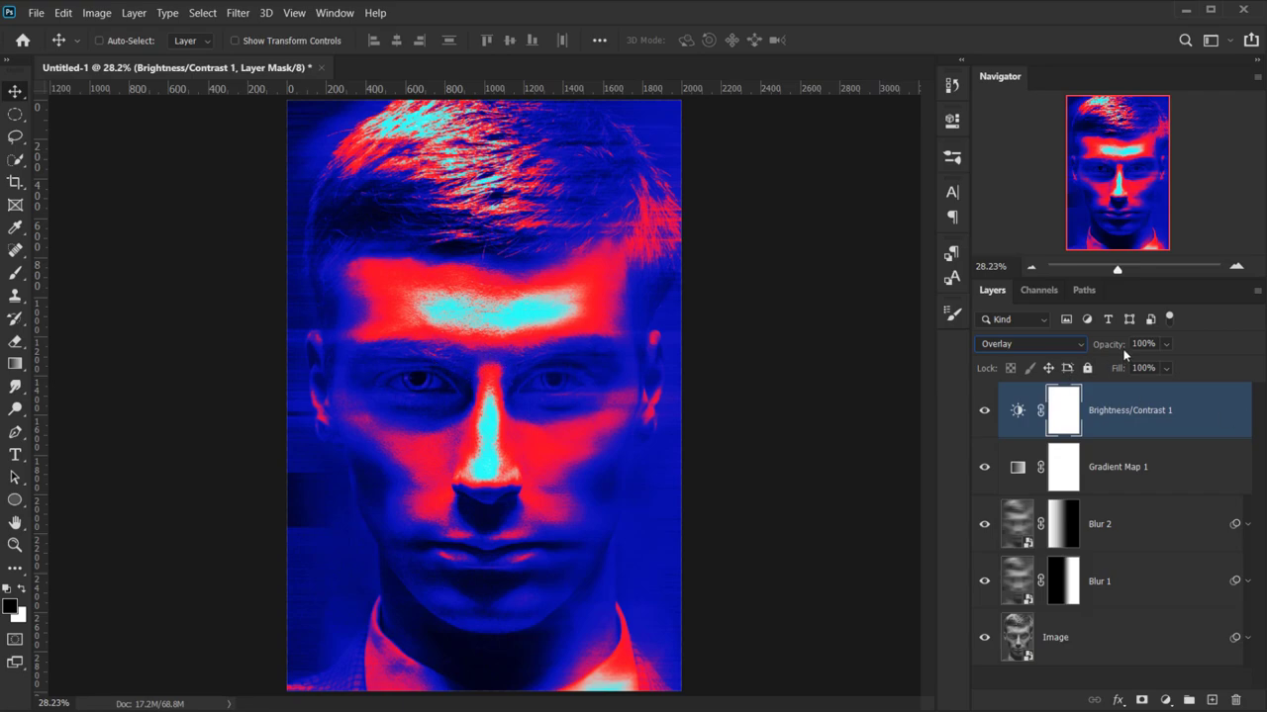
{"action": "left_click_drag", "start_coordinate": [1119, 349], "coordinate": [1087, 348]}
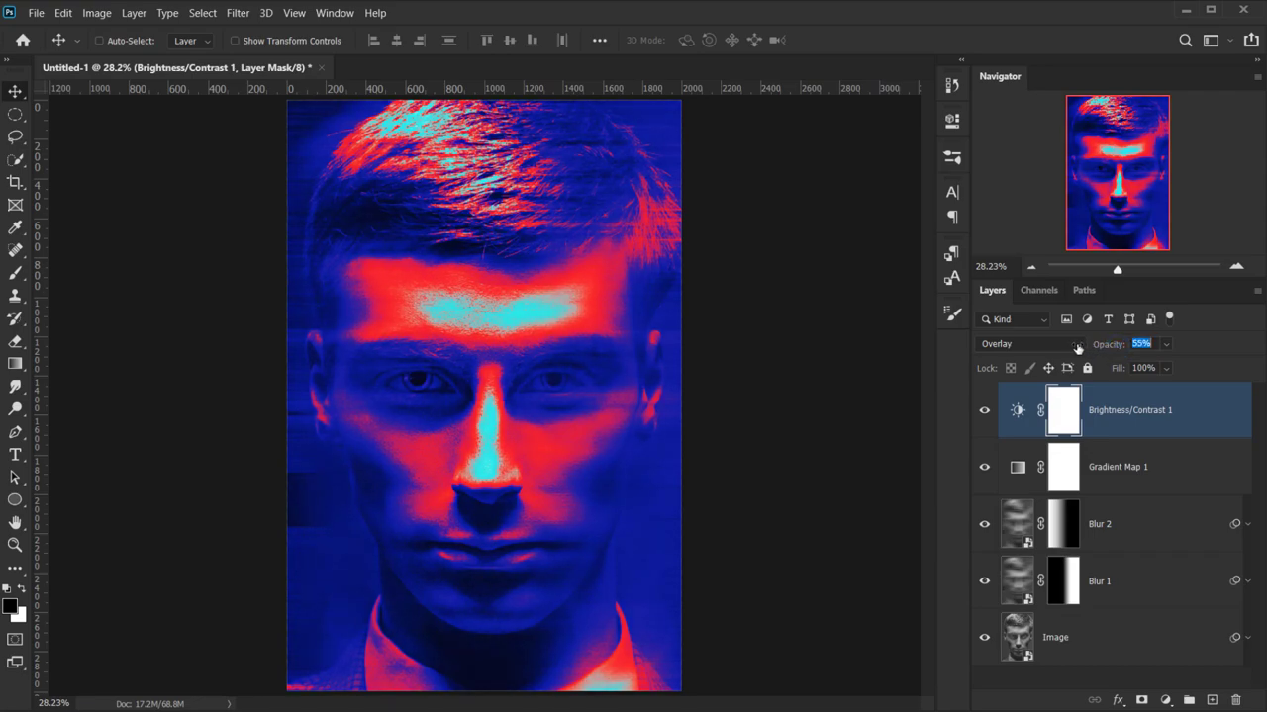
{"action": "left_click", "coordinate": [983, 412]}
{"action": "left_click", "coordinate": [983, 412]}
{"action": "left_click", "coordinate": [980, 412]}
{"action": "left_click", "coordinate": [981, 413]}
- Create a new layer above the Brightness/Contrast adjustment and name it Grain
{"action": "left_click", "coordinate": [1212, 700]}
{"action": "double_click", "coordinate": [1055, 410]}
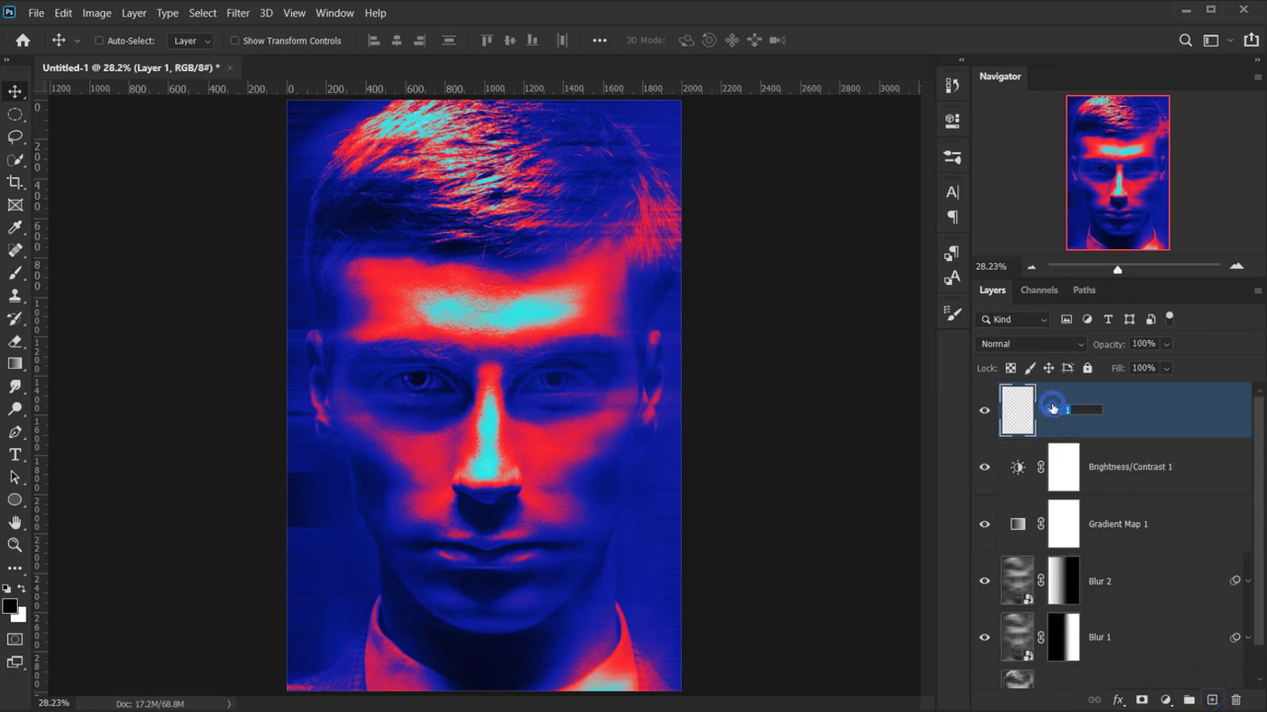
{"action": "type", "text": "Grain"}
{"action": "key", "text": "Return"}
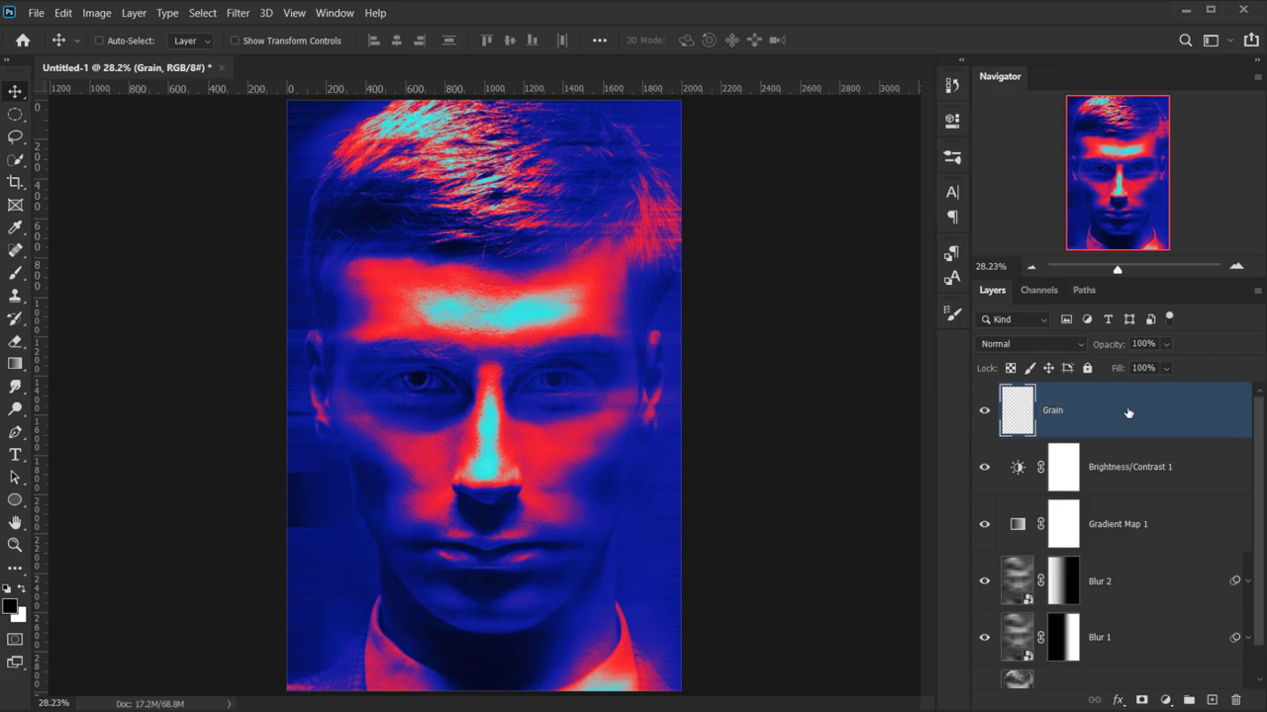
- Fill the Grain layer with 50% Gray
{"action": "left_click", "coordinate": [62, 12]}
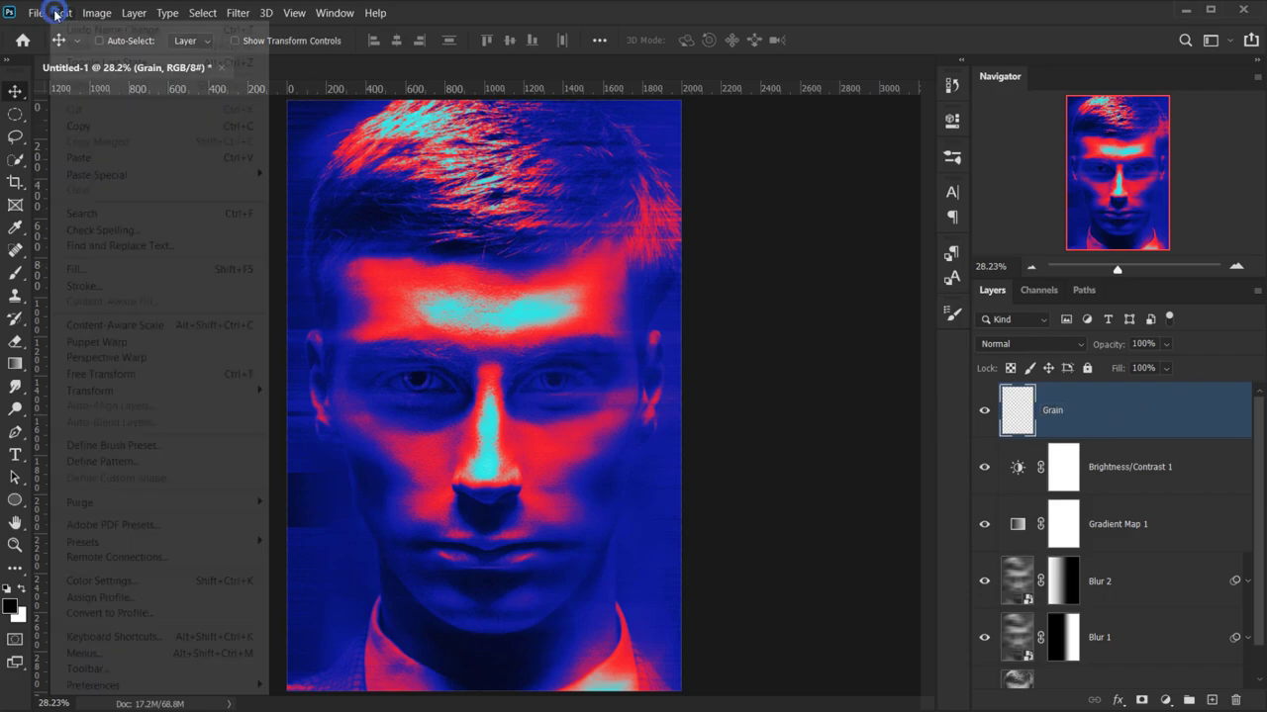
{"action": "left_click", "coordinate": [121, 275]}
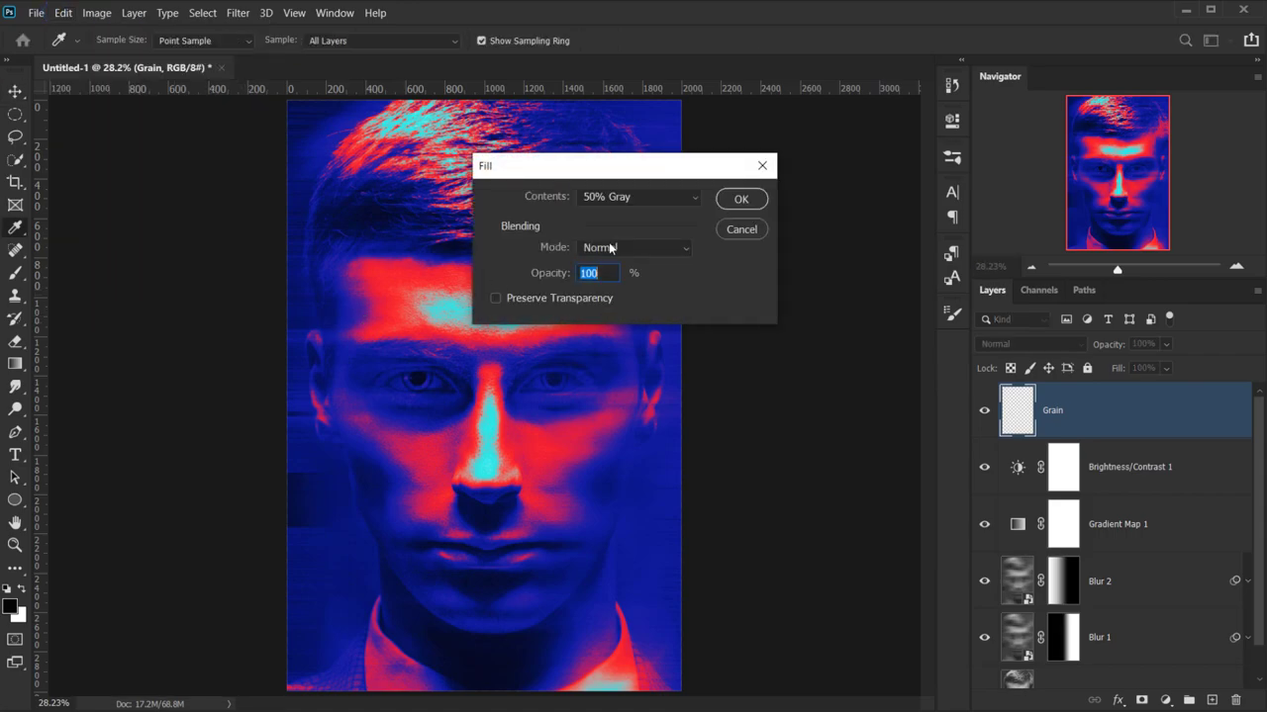
{"action": "left_click", "coordinate": [623, 197]}
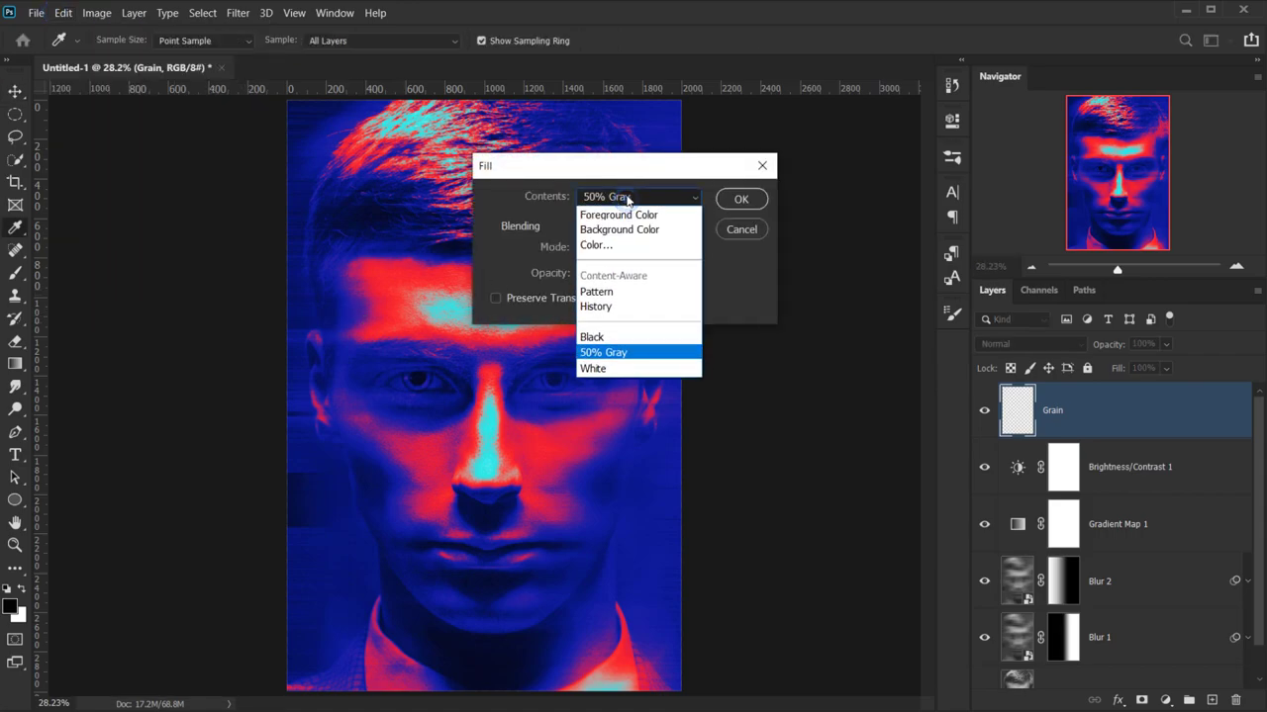
{"action": "left_click", "coordinate": [608, 353]}
{"action": "left_click", "coordinate": [741, 199]}
{"action": "key", "text": "v"}
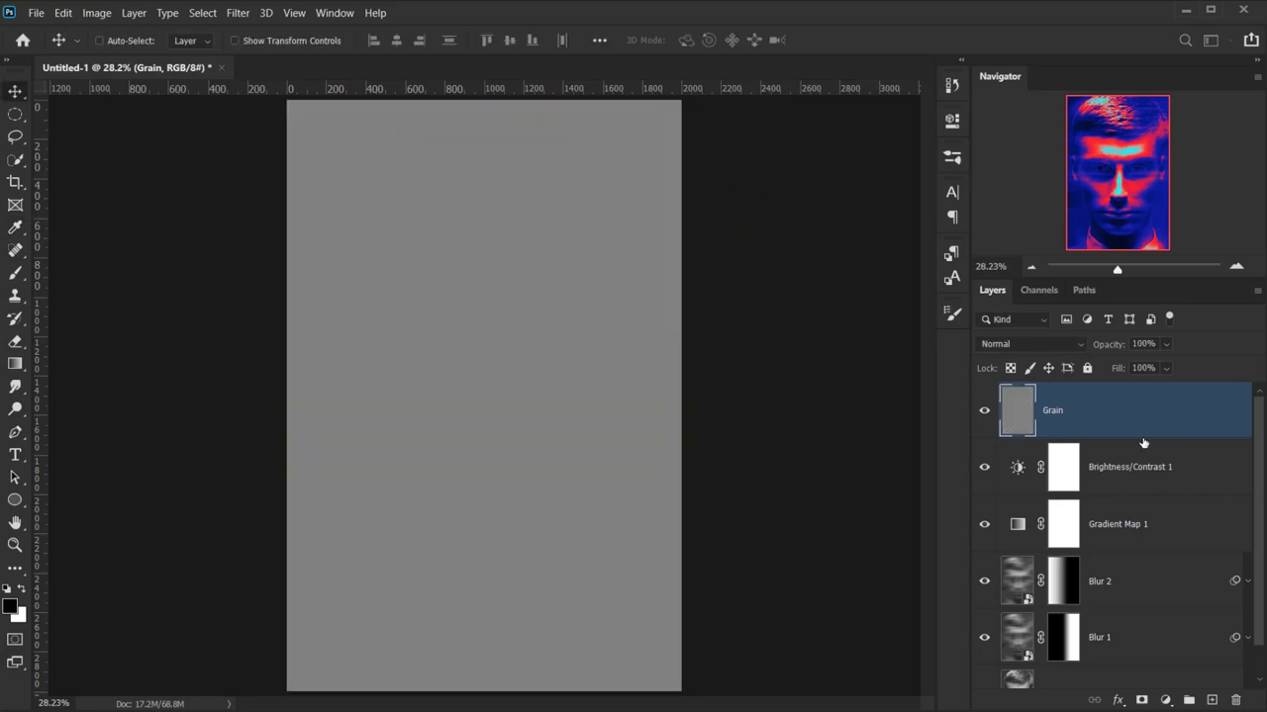
- Apply the Camera Raw Filter to the Grain layer with Grain set to 100 and Size set to 100
{"action": "left_click", "coordinate": [237, 13]}
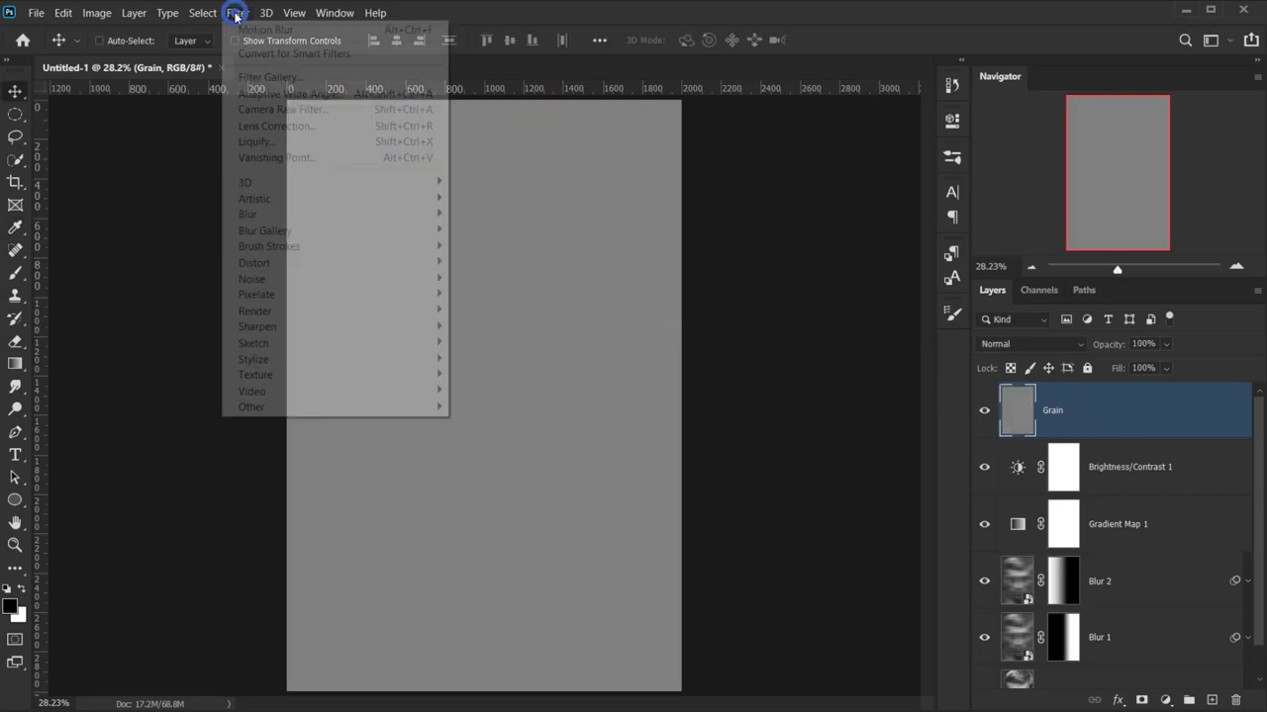
{"action": "left_click", "coordinate": [297, 108]}
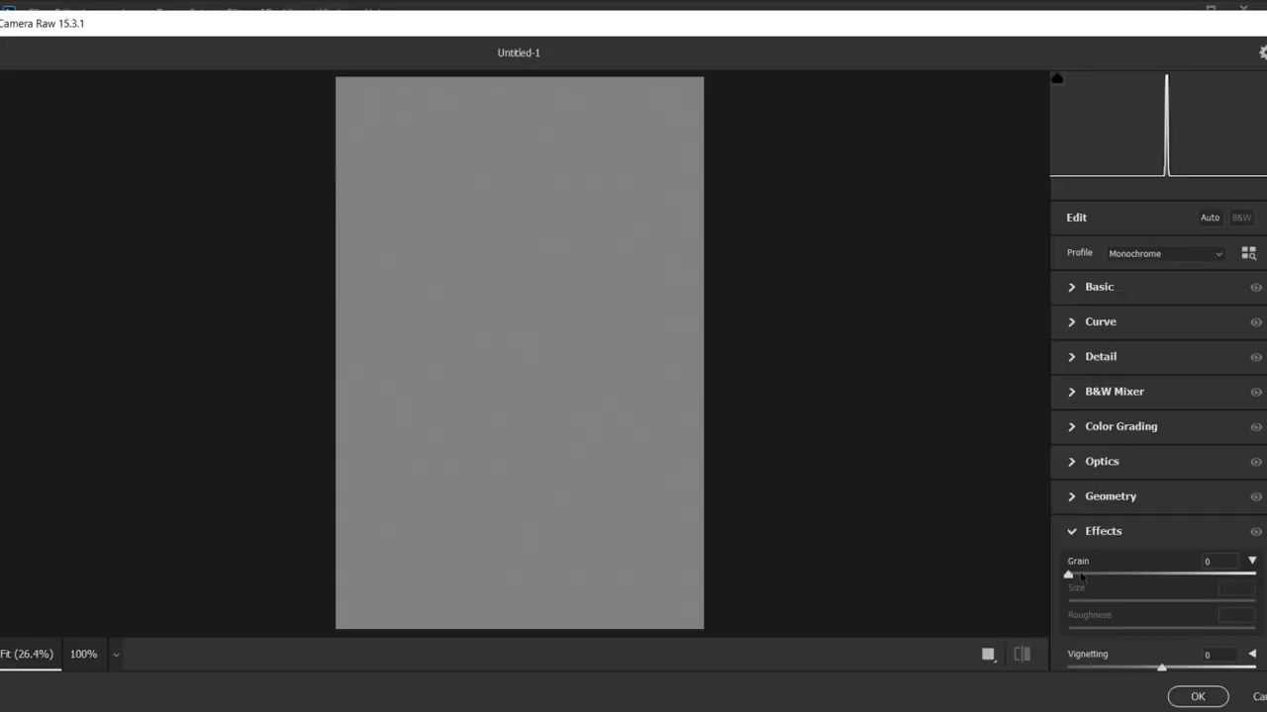
{"action": "left_click", "coordinate": [1252, 561]}
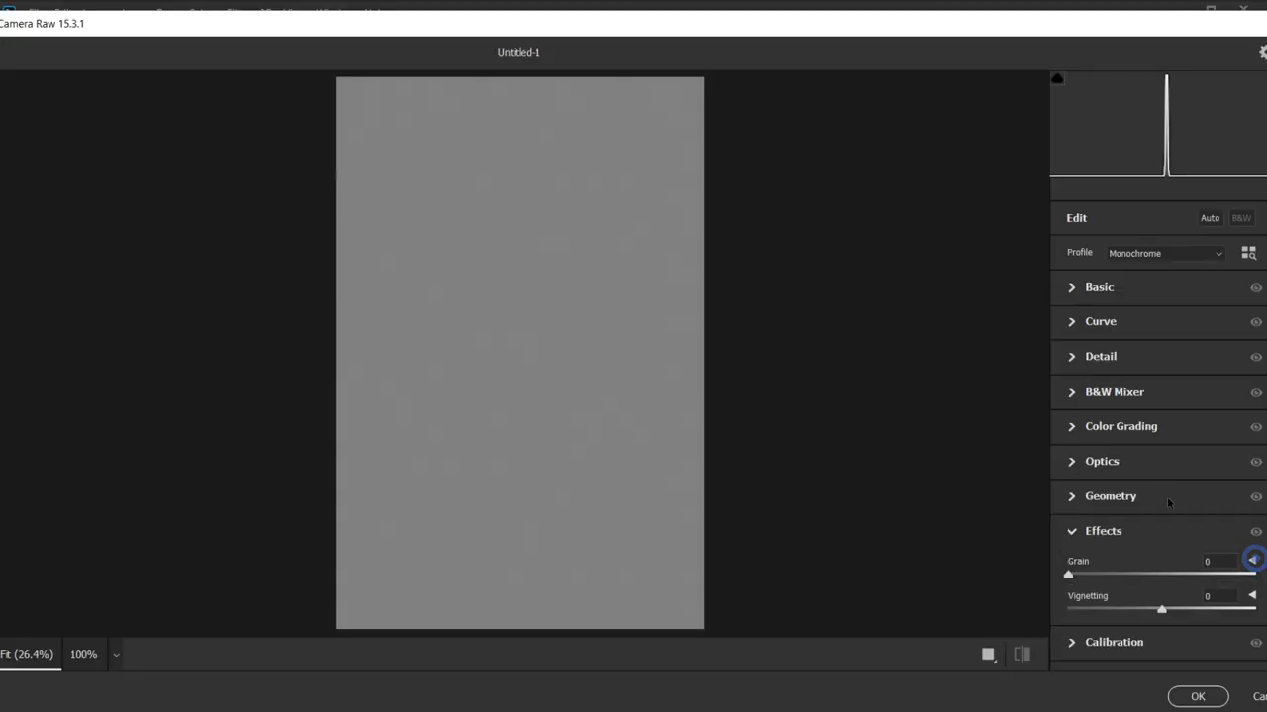
{"action": "left_click", "coordinate": [1072, 535]}
{"action": "left_click", "coordinate": [1071, 534]}
{"action": "left_click", "coordinate": [1252, 561]}
{"action": "left_click", "coordinate": [1072, 527]}
{"action": "left_click_drag", "start_coordinate": [1072, 527], "coordinate": [1254, 527]}
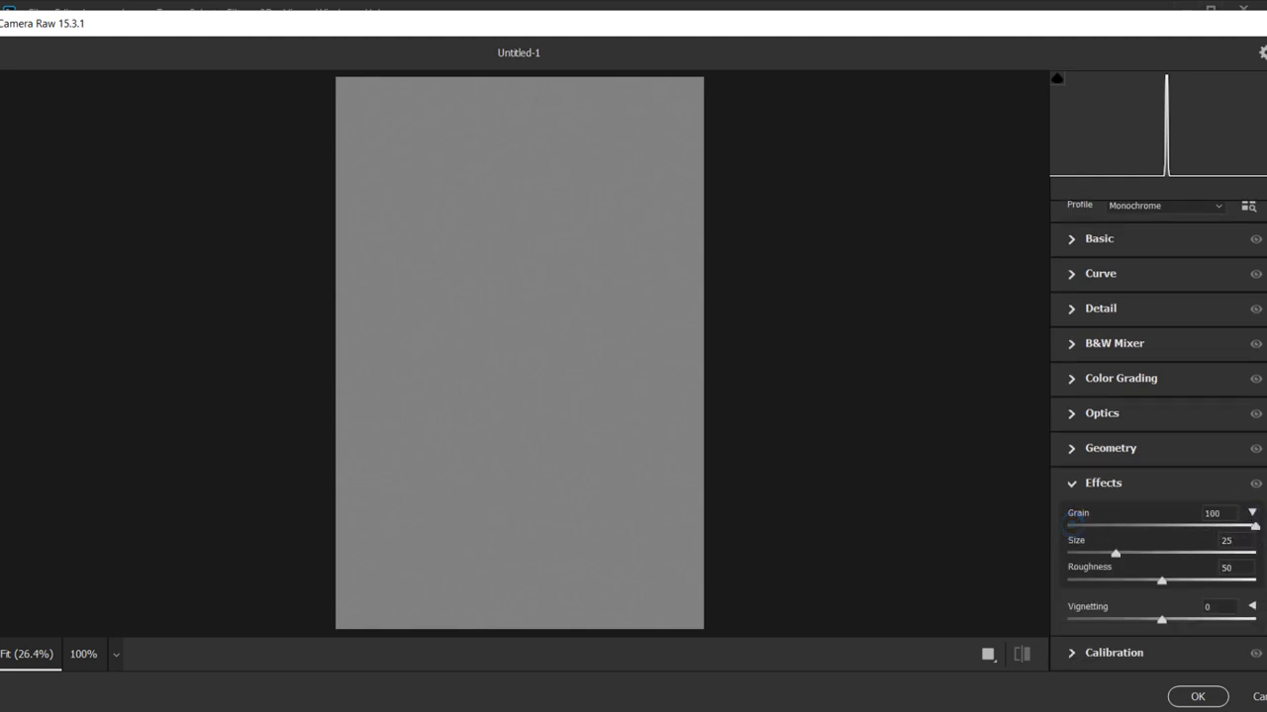
{"action": "left_click_drag", "start_coordinate": [1119, 553], "coordinate": [1255, 553]}
{"action": "left_click", "coordinate": [1228, 567]}
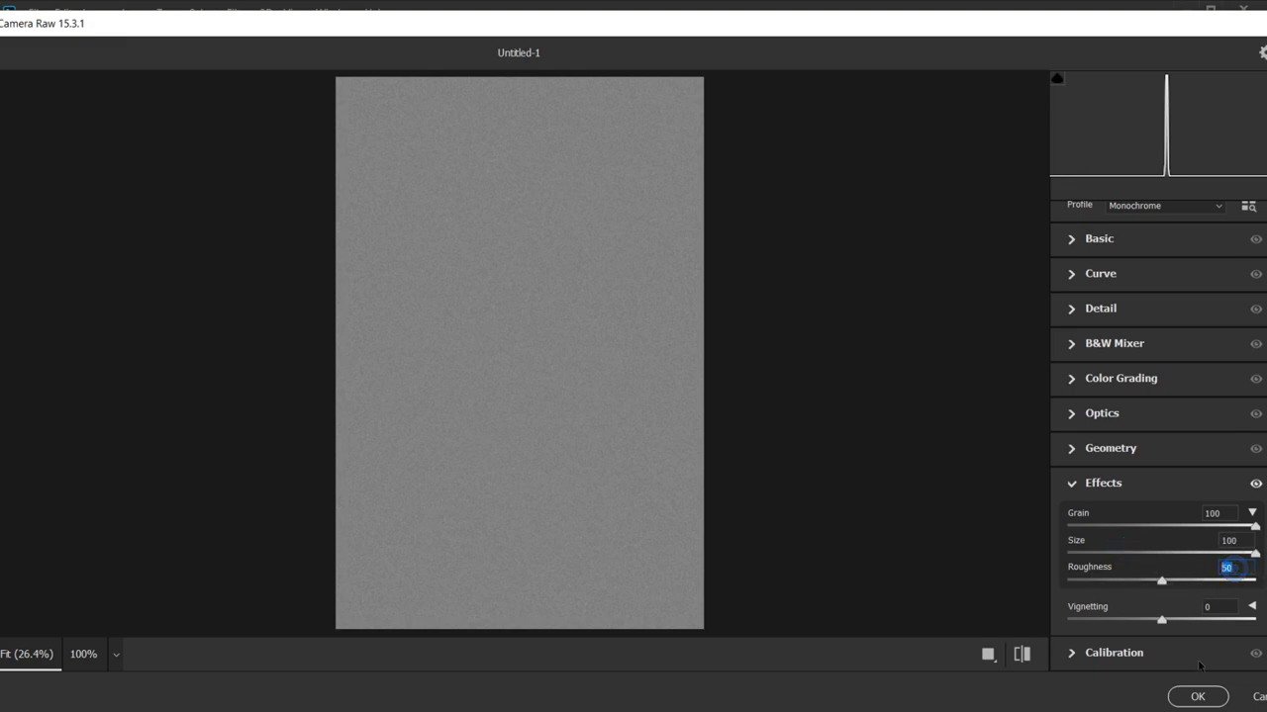
{"action": "left_click", "coordinate": [1195, 695]}
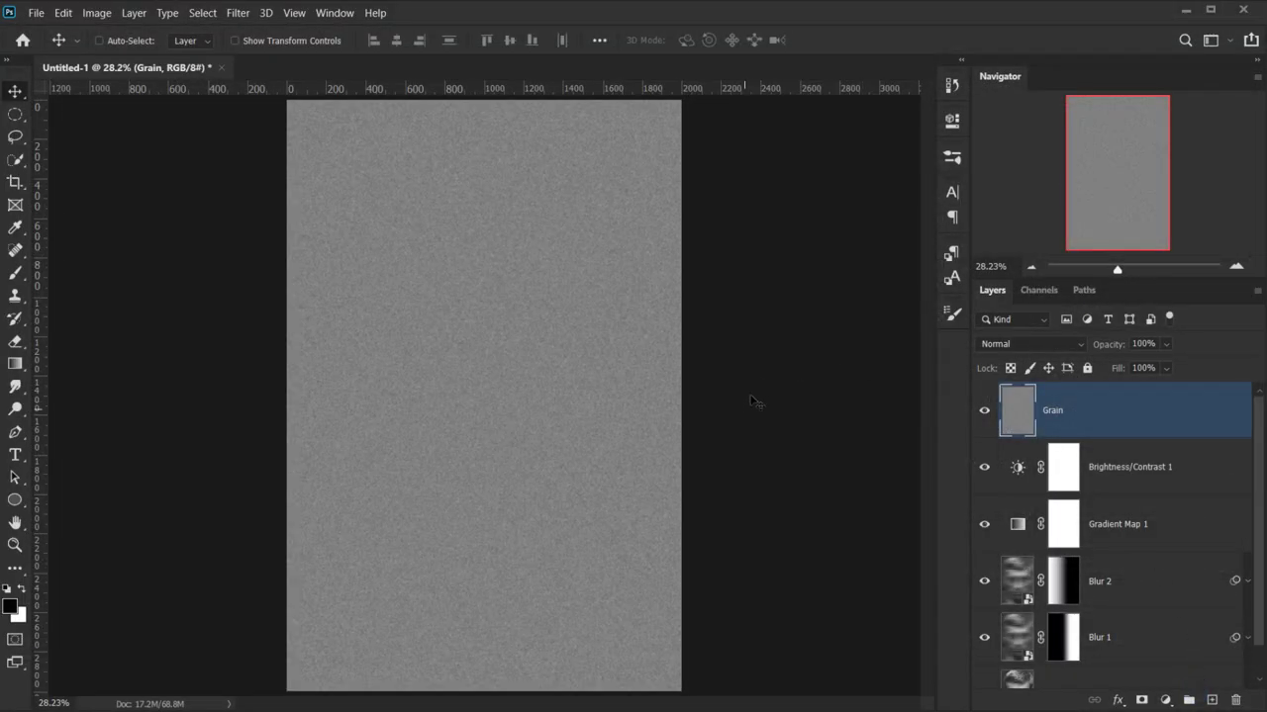
- Set the Grain layer's blend mode to Overlay and compare the nose area up close with the layer hidden and shown
{"action": "left_click", "coordinate": [1009, 342]}
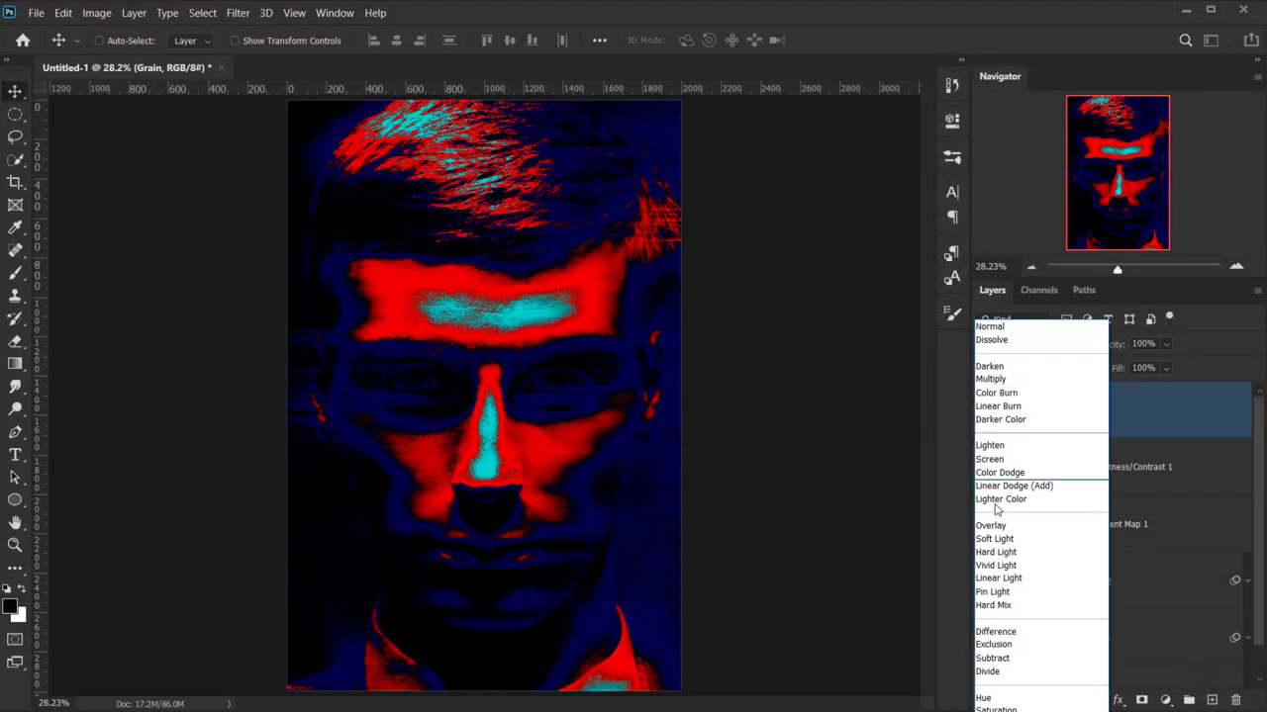
{"action": "left_click", "coordinate": [992, 522]}
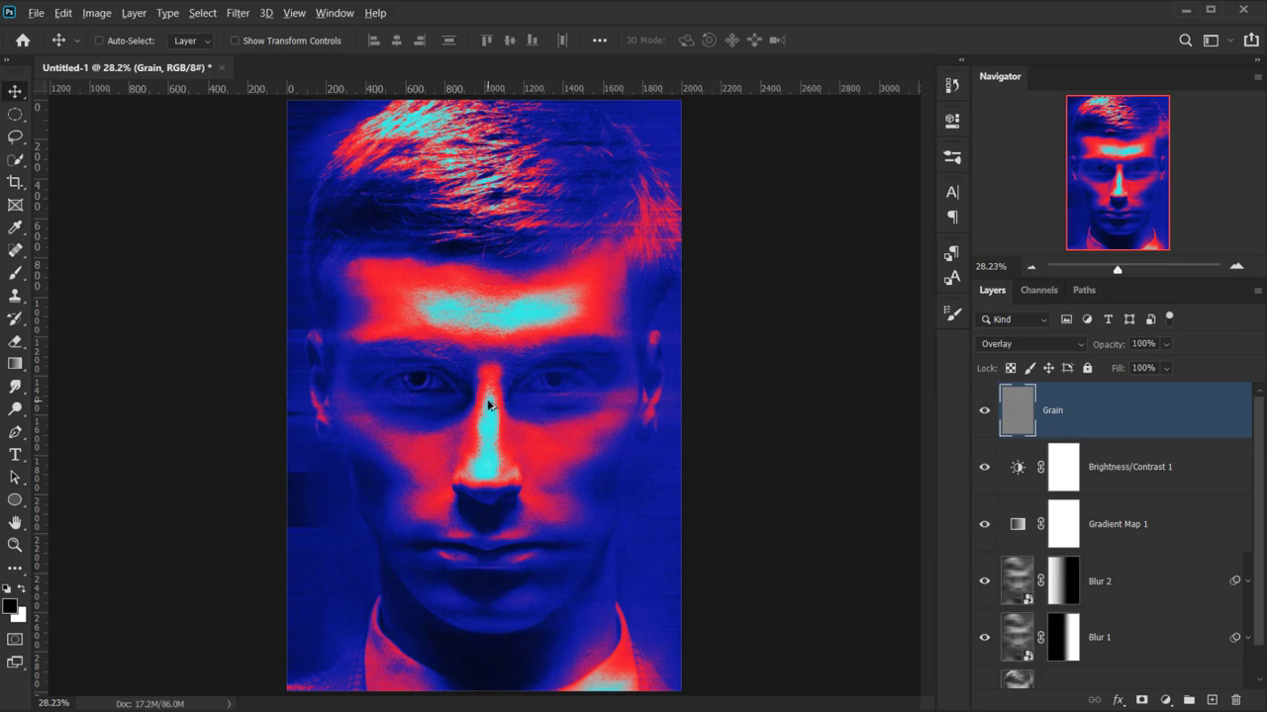
{"action": "scroll", "coordinate": [486, 409], "scroll_direction": "up", "scroll_amount": 8}
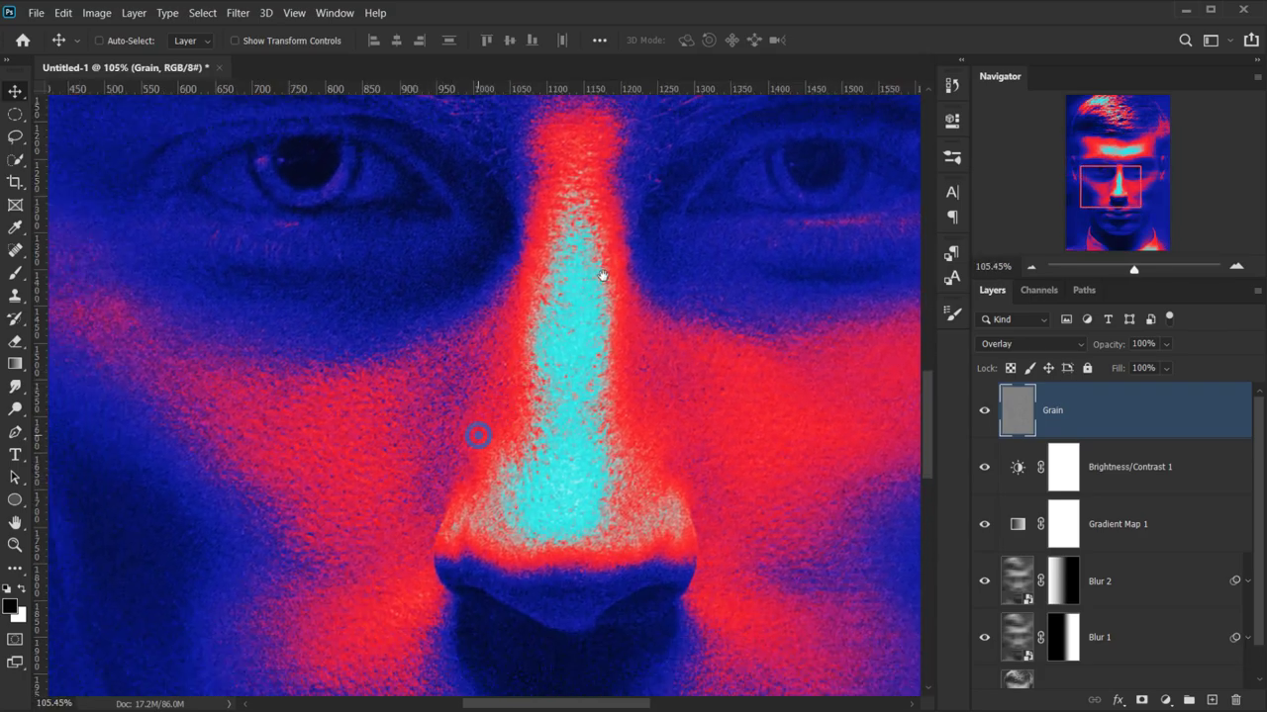
{"action": "left_click_drag", "start_coordinate": [602, 276], "coordinate": [650, 230]}
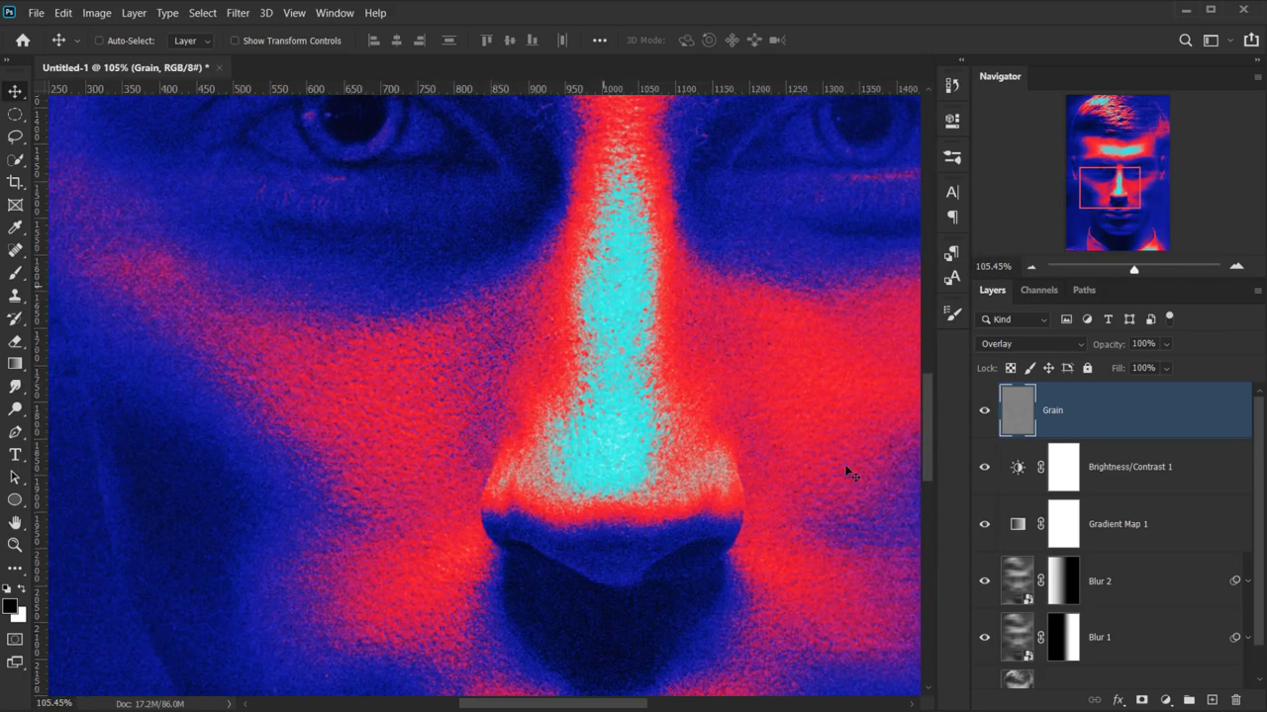
{"action": "left_click", "coordinate": [985, 414]}
{"action": "left_click", "coordinate": [986, 413]}
{"action": "scroll", "coordinate": [432, 403], "scroll_direction": "down", "scroll_amount": 4}
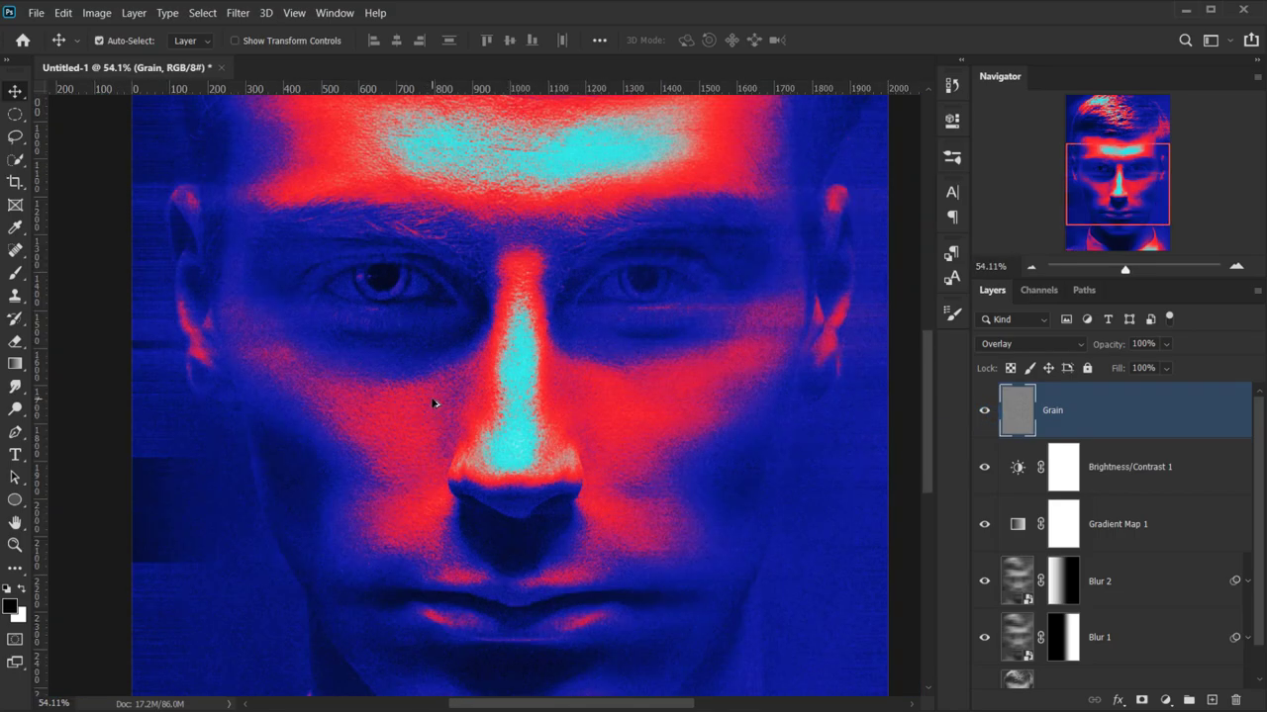
- Open the dark grunge texture PNG from the Thermal folder in File Explorer as a separate Photoshop document
{"action": "scroll", "coordinate": [432, 403], "scroll_direction": "down", "scroll_amount": 3}
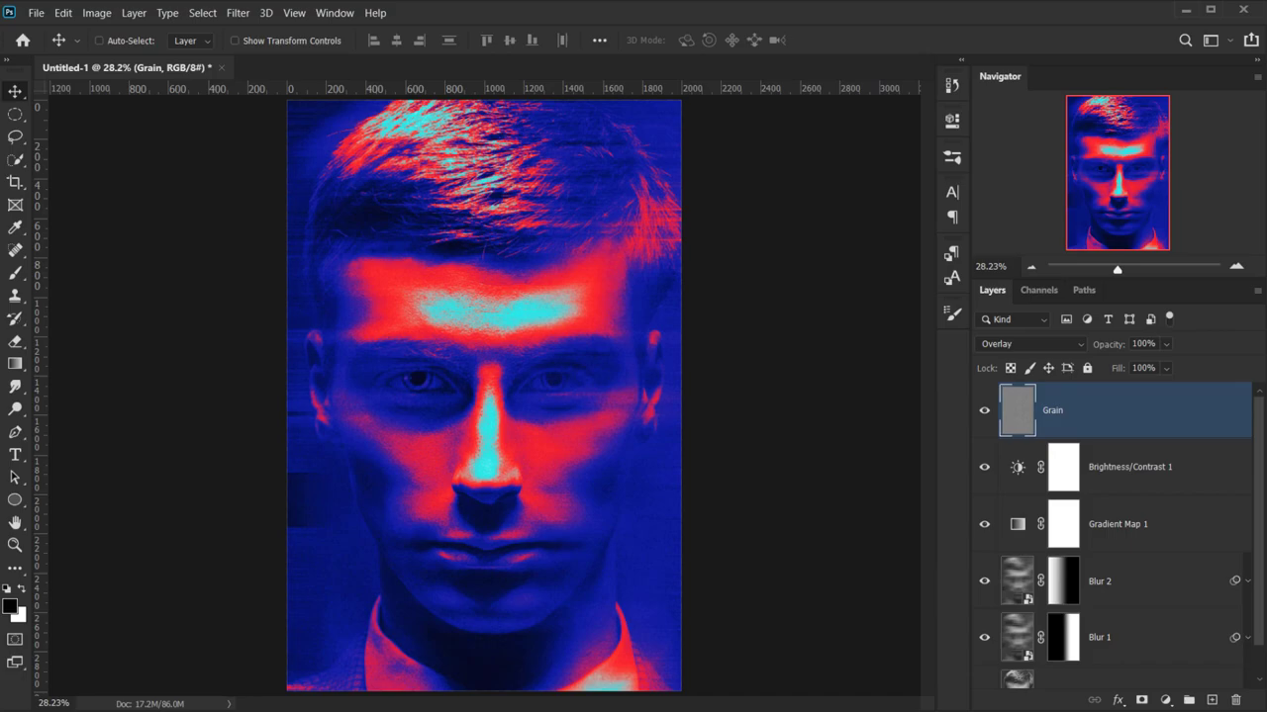
{"action": "key", "text": "alt+Tab"}
{"action": "left_click", "coordinate": [452, 254]}
{"action": "left_click_drag", "start_coordinate": [488, 209], "coordinate": [220, 648]}
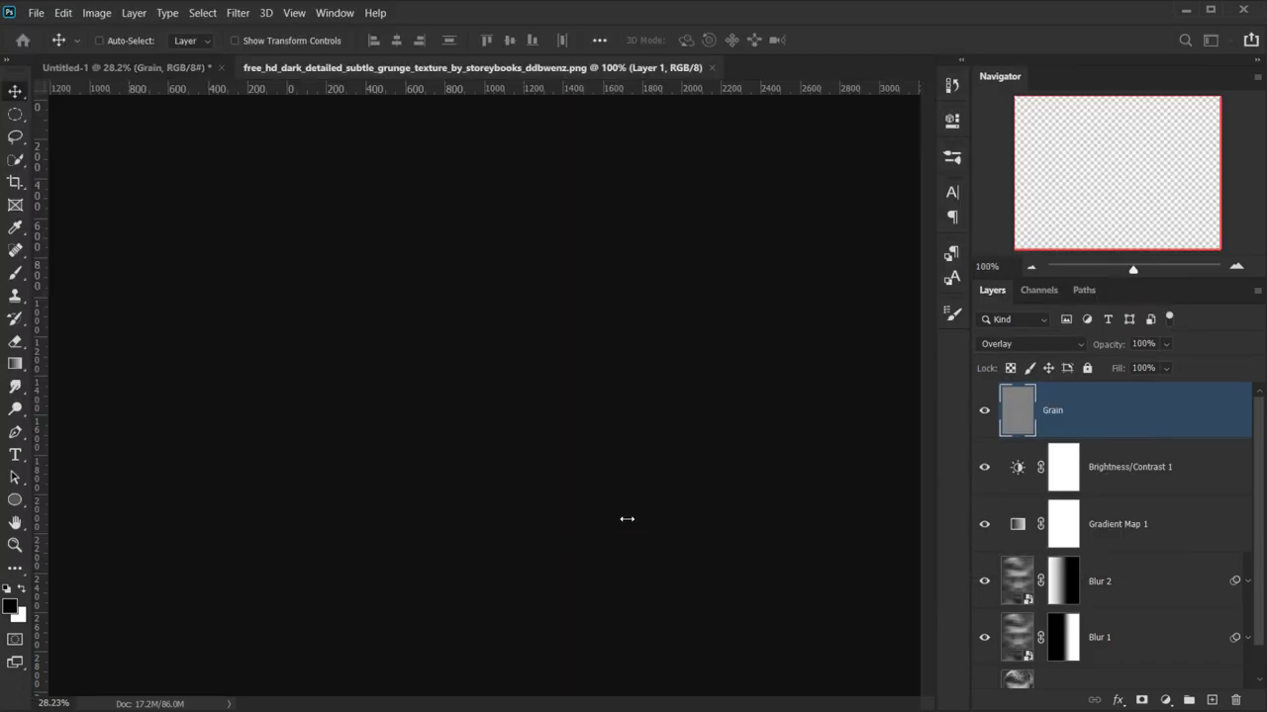
- Copy the entire grunge texture, close its document, and paste it above the Grain layer in the portrait document
{"action": "key", "text": "ctrl+a"}
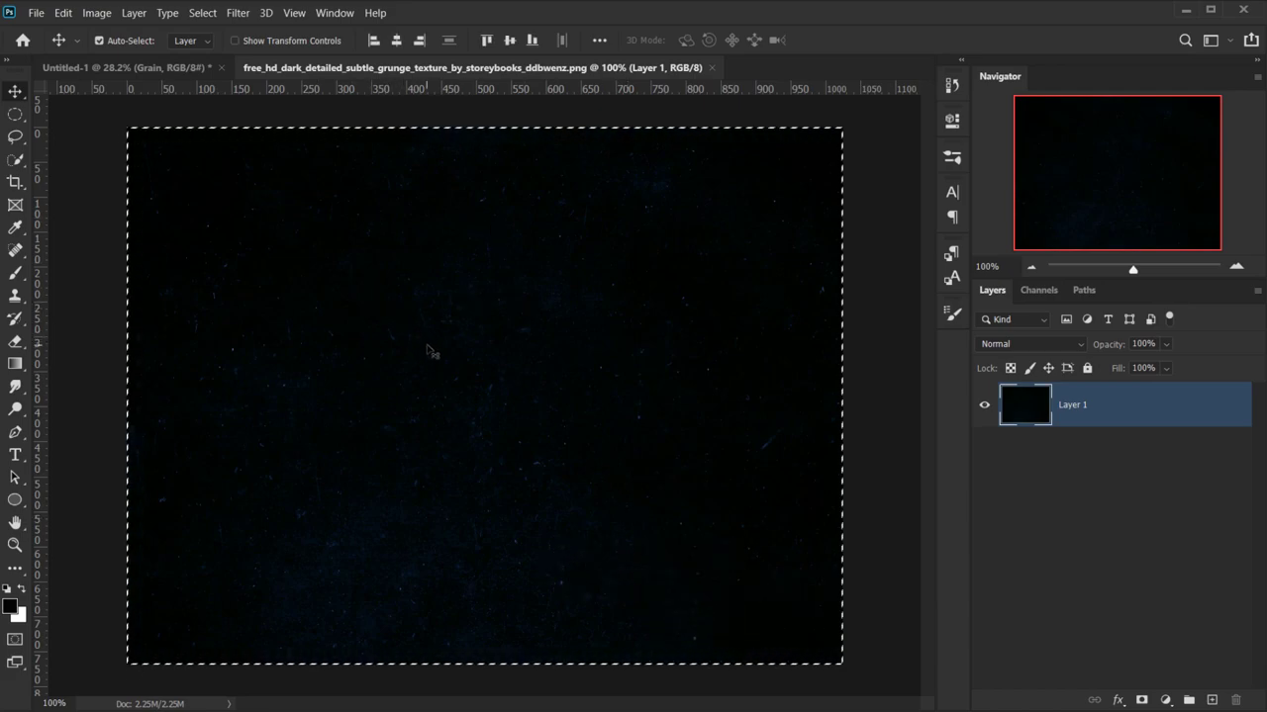
{"action": "key", "text": "ctrl+c"}
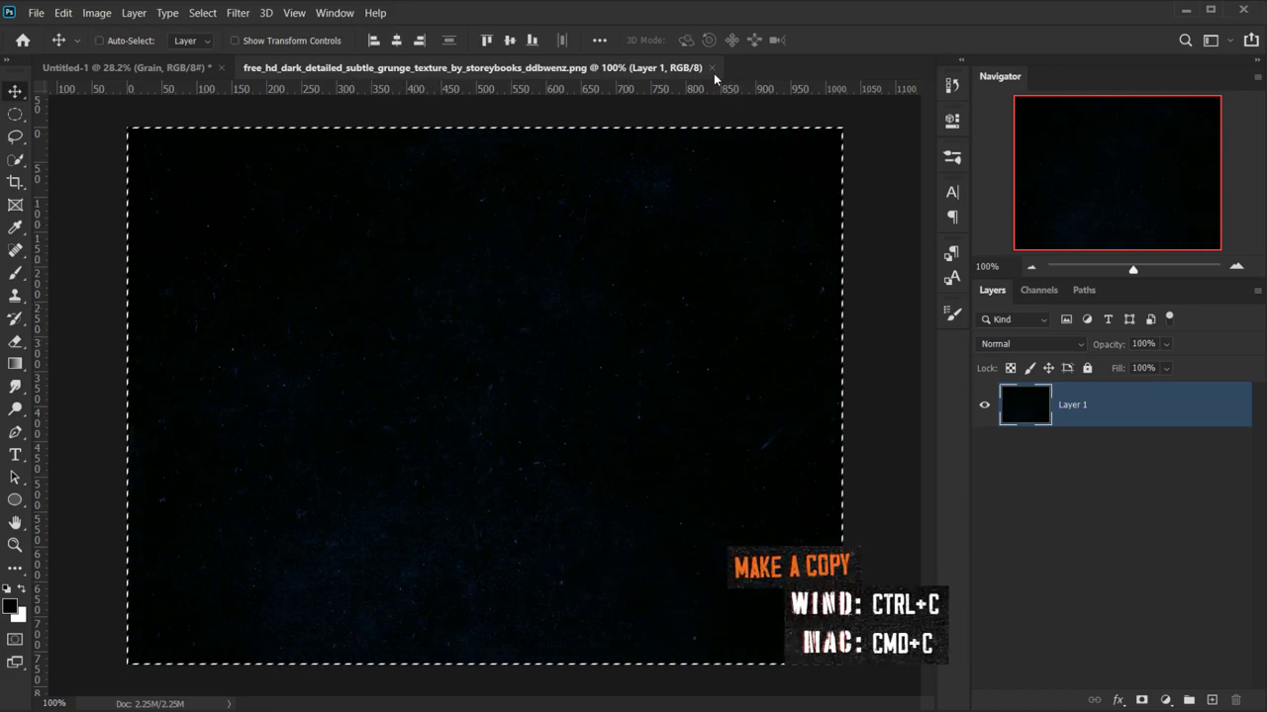
{"action": "left_click", "coordinate": [712, 69]}
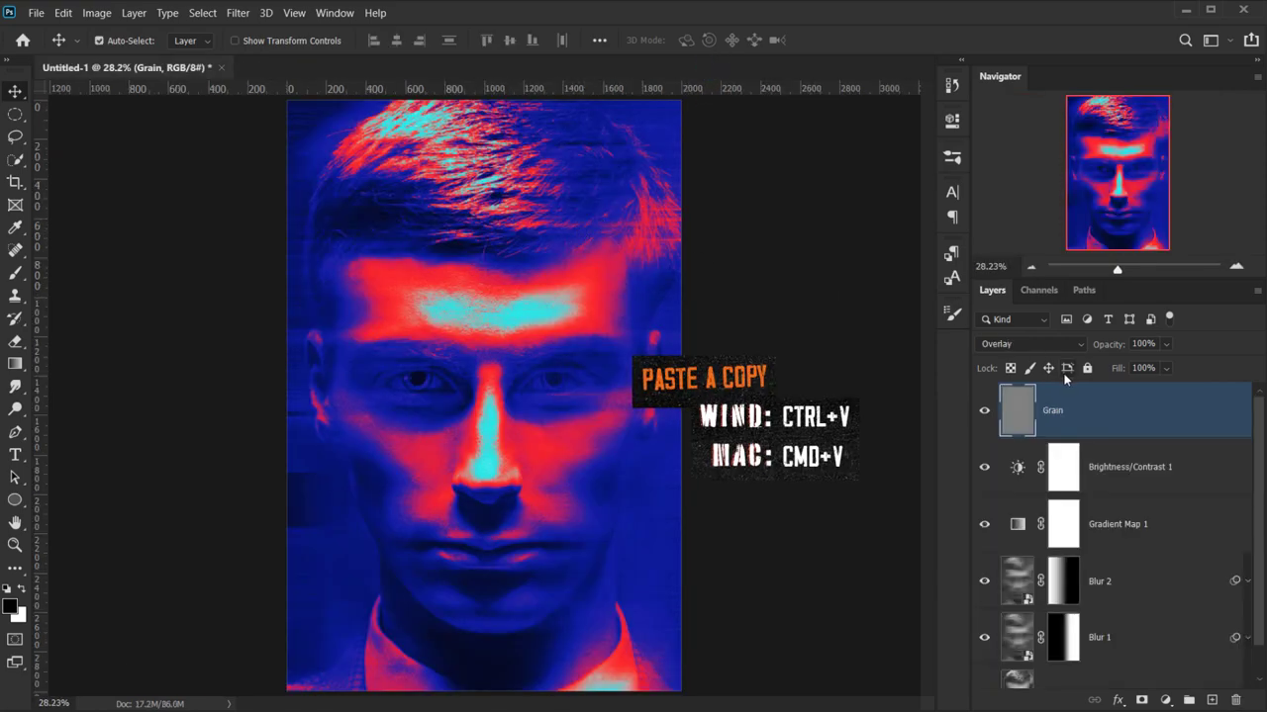
{"action": "key", "text": "ctrl+v"}
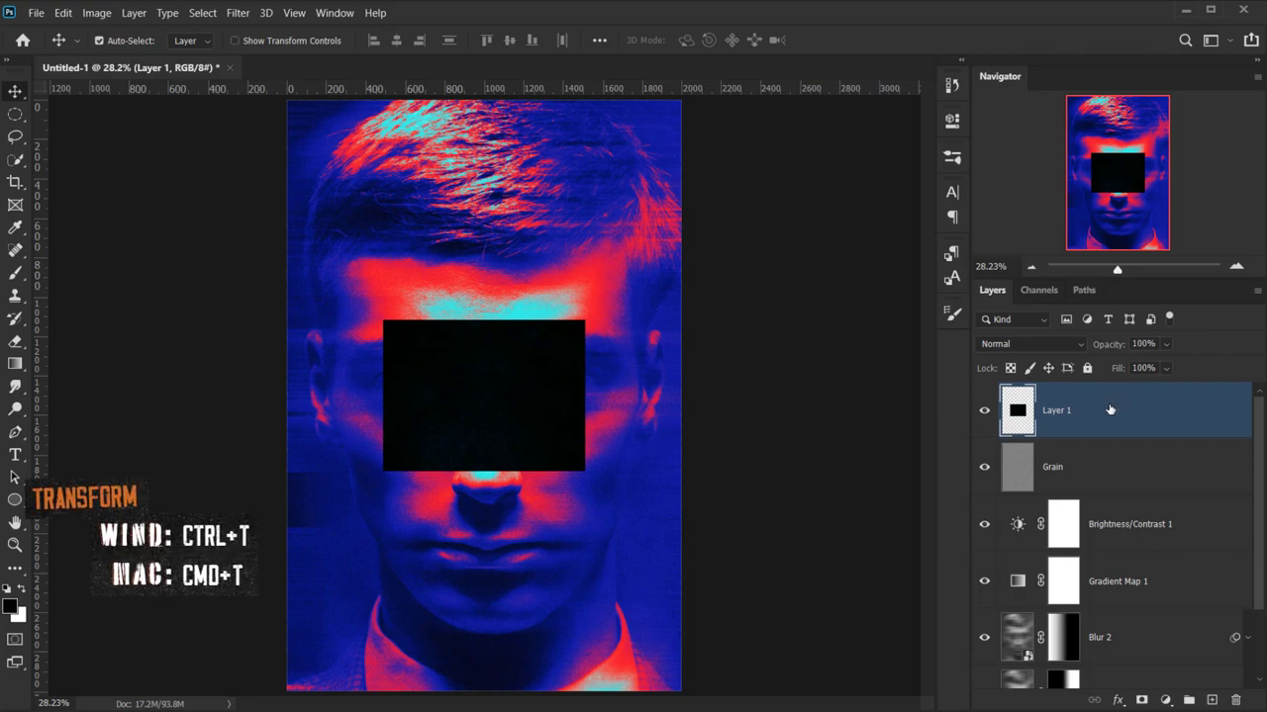
- Rotate the pasted texture 90 degrees and scale it to 292.97% so it covers the whole canvas
{"action": "key", "text": "ctrl+t"}
{"action": "left_click_drag", "start_coordinate": [609, 278], "coordinate": [649, 516]}
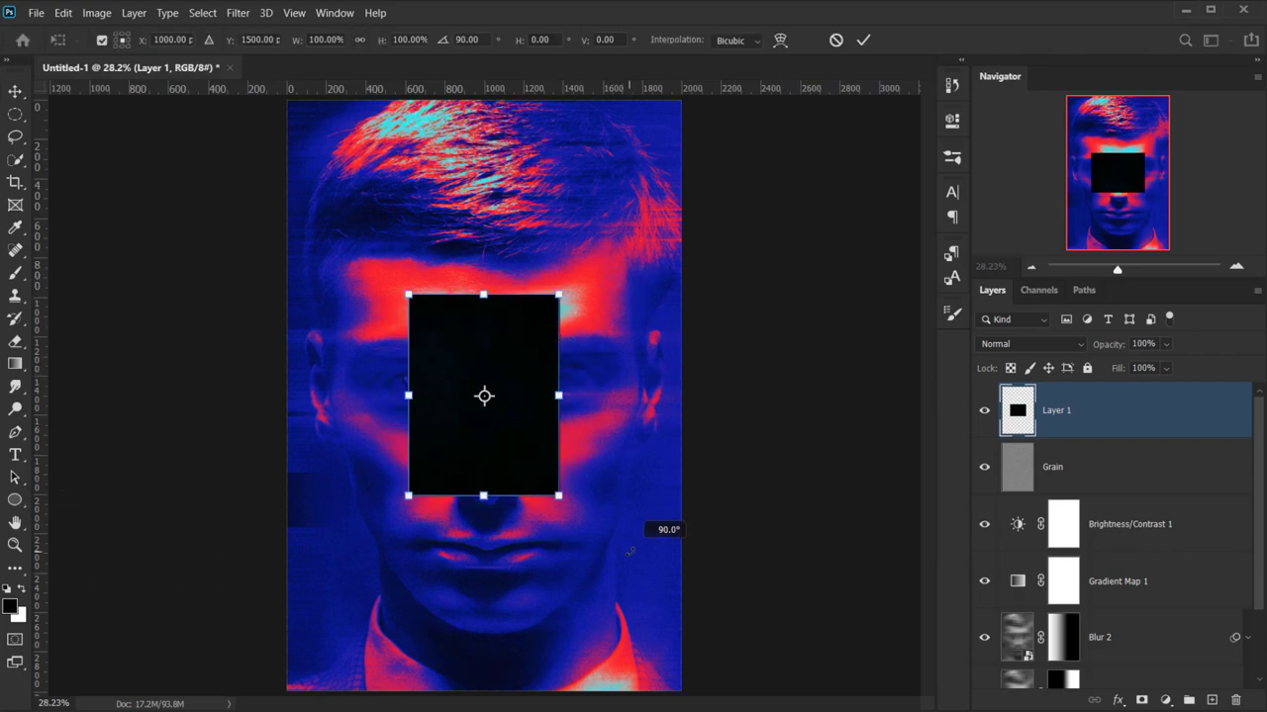
{"action": "left_click_drag", "start_coordinate": [477, 291], "coordinate": [483, 99]}
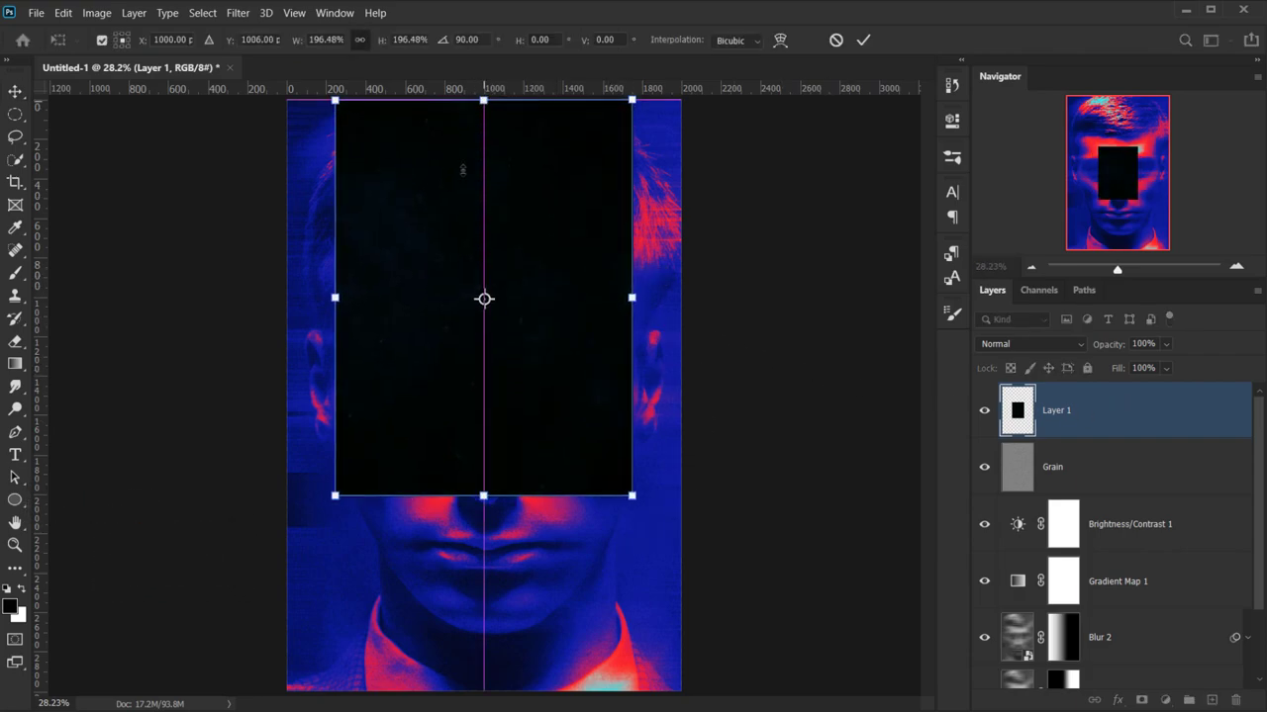
{"action": "left_click_drag", "start_coordinate": [483, 495], "coordinate": [495, 690]}
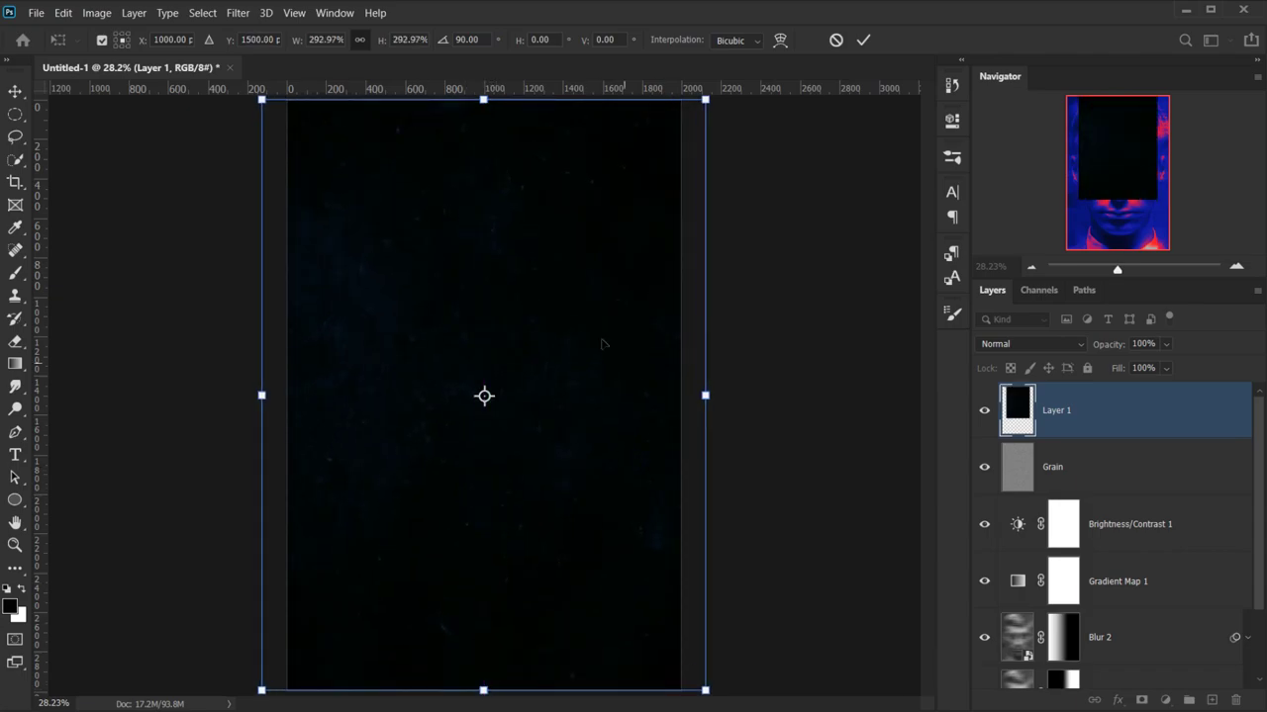
{"action": "left_click", "coordinate": [864, 40]}
- Desaturate the grunge texture layer, inspecting its specks up close
{"action": "scroll", "coordinate": [499, 334], "scroll_direction": "up", "scroll_amount": 2}
{"action": "scroll", "coordinate": [594, 320], "scroll_direction": "down", "scroll_amount": 1}
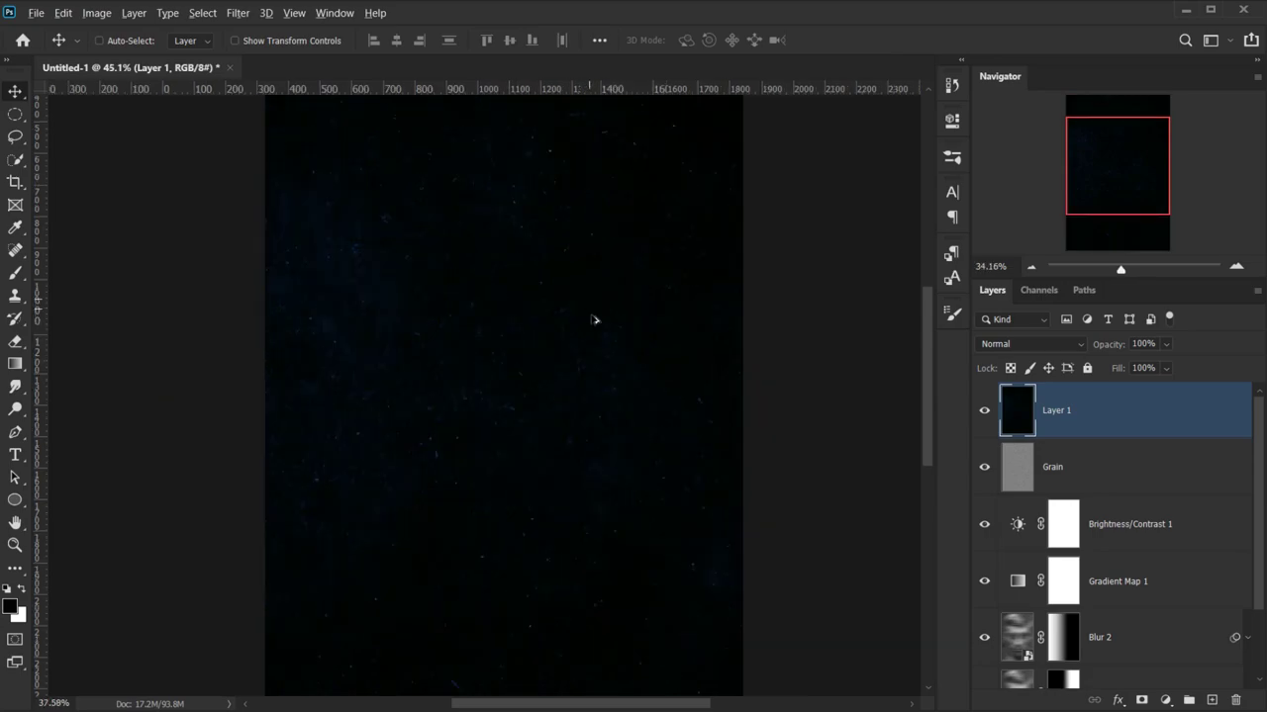
{"action": "scroll", "coordinate": [518, 339], "scroll_direction": "down", "scroll_amount": 2}
{"action": "scroll", "coordinate": [334, 389], "scroll_direction": "up", "scroll_amount": 2}
{"action": "scroll", "coordinate": [337, 405], "scroll_direction": "up", "scroll_amount": 1}
{"action": "scroll", "coordinate": [342, 408], "scroll_direction": "down", "scroll_amount": 3}
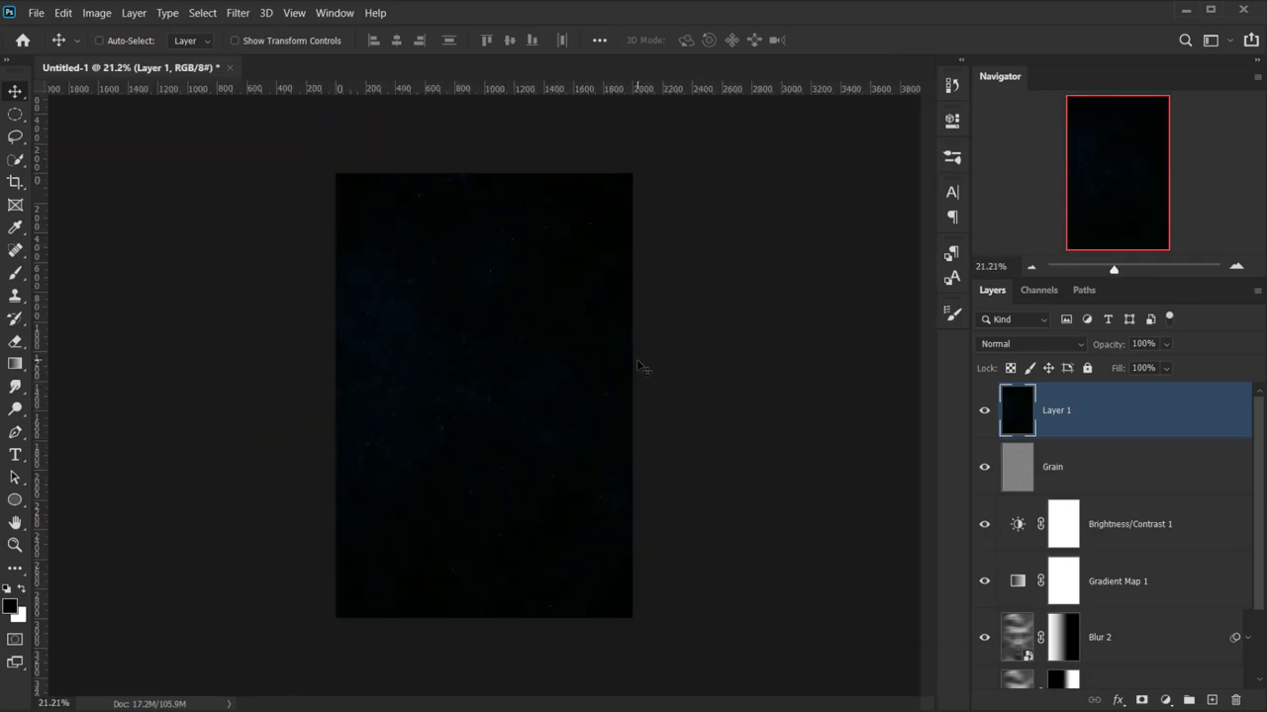
{"action": "scroll", "coordinate": [639, 366], "scroll_direction": "up", "scroll_amount": 1}
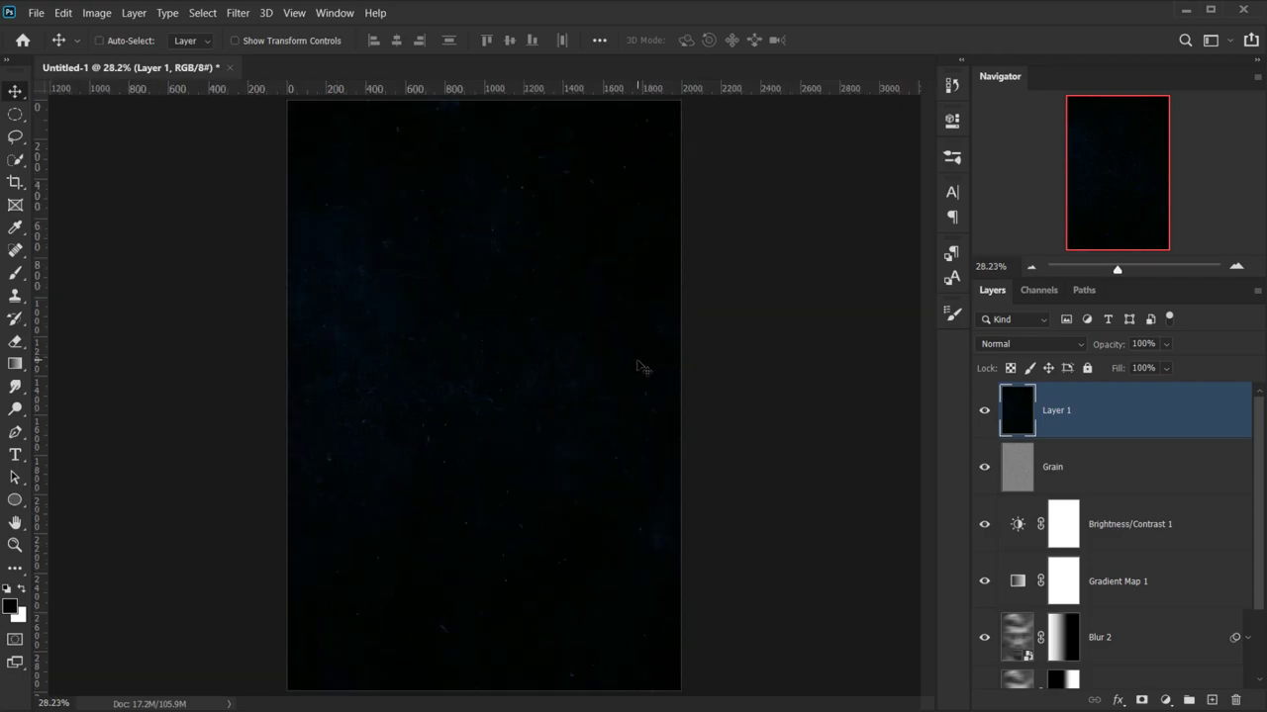
{"action": "key", "text": "ctrl+shift+u"}
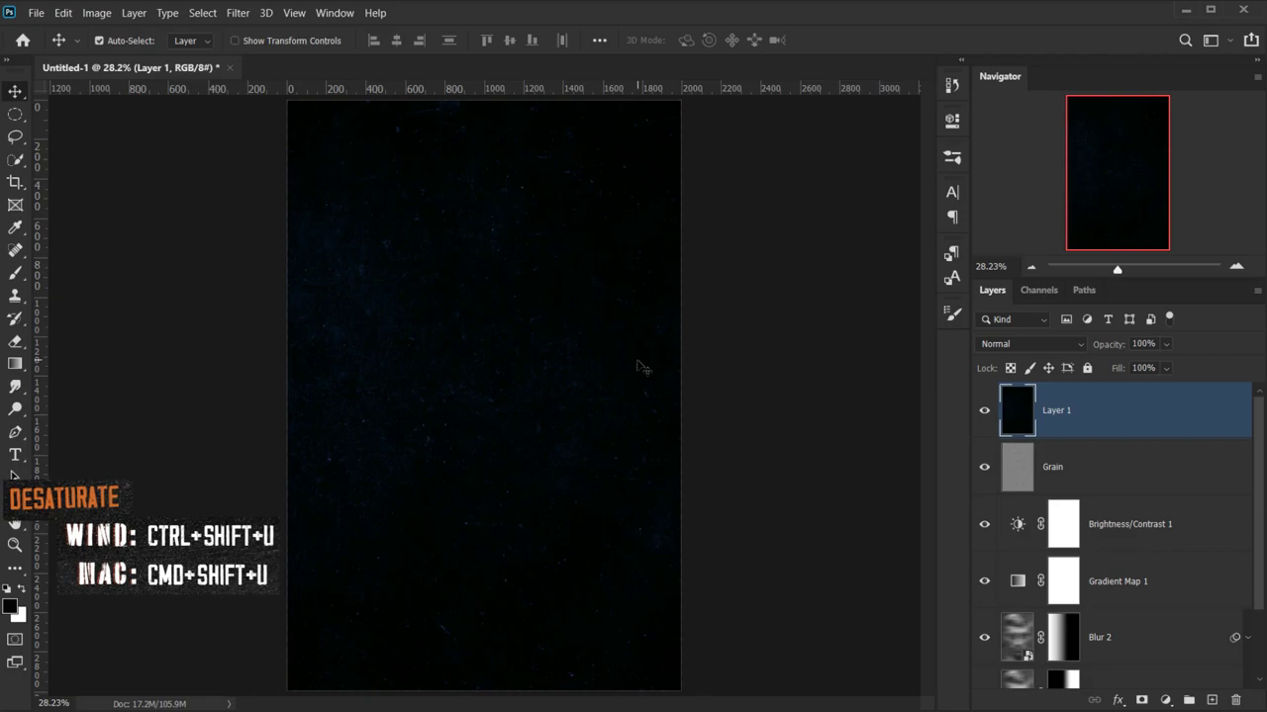
{"action": "scroll", "coordinate": [444, 300], "scroll_direction": "up", "scroll_amount": 1}
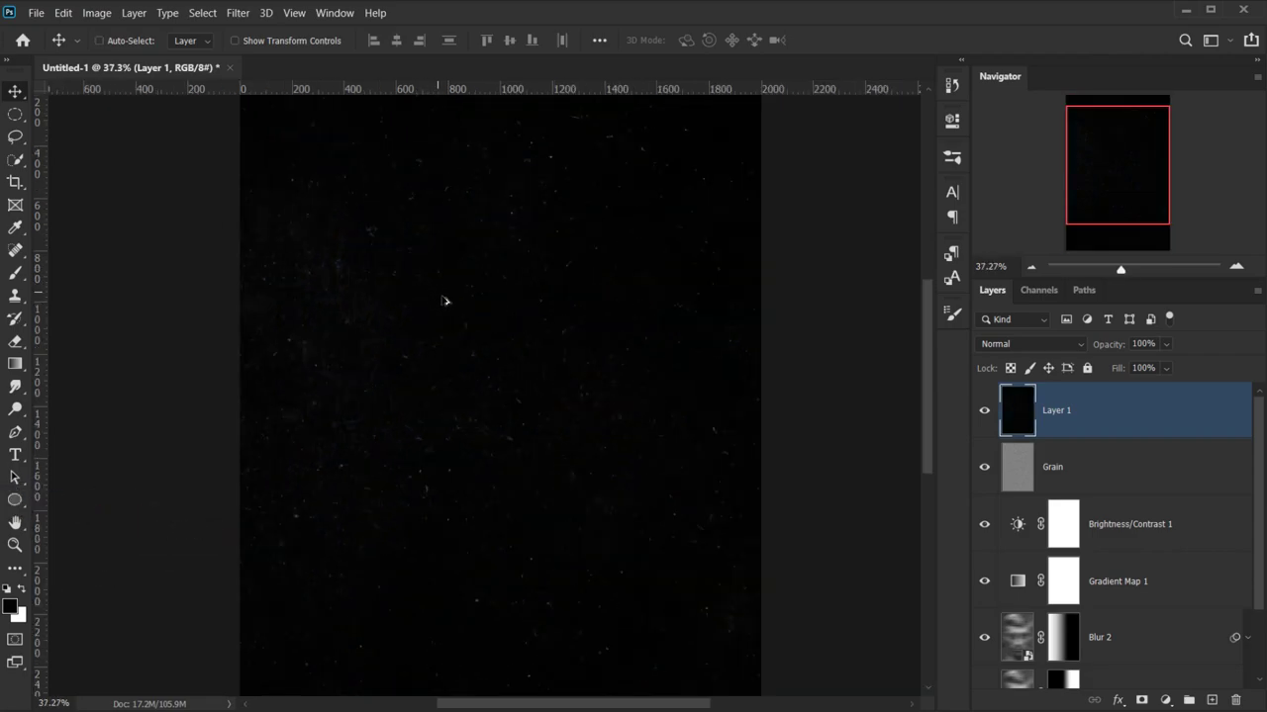
{"action": "scroll", "coordinate": [450, 329], "scroll_direction": "down", "scroll_amount": 1}
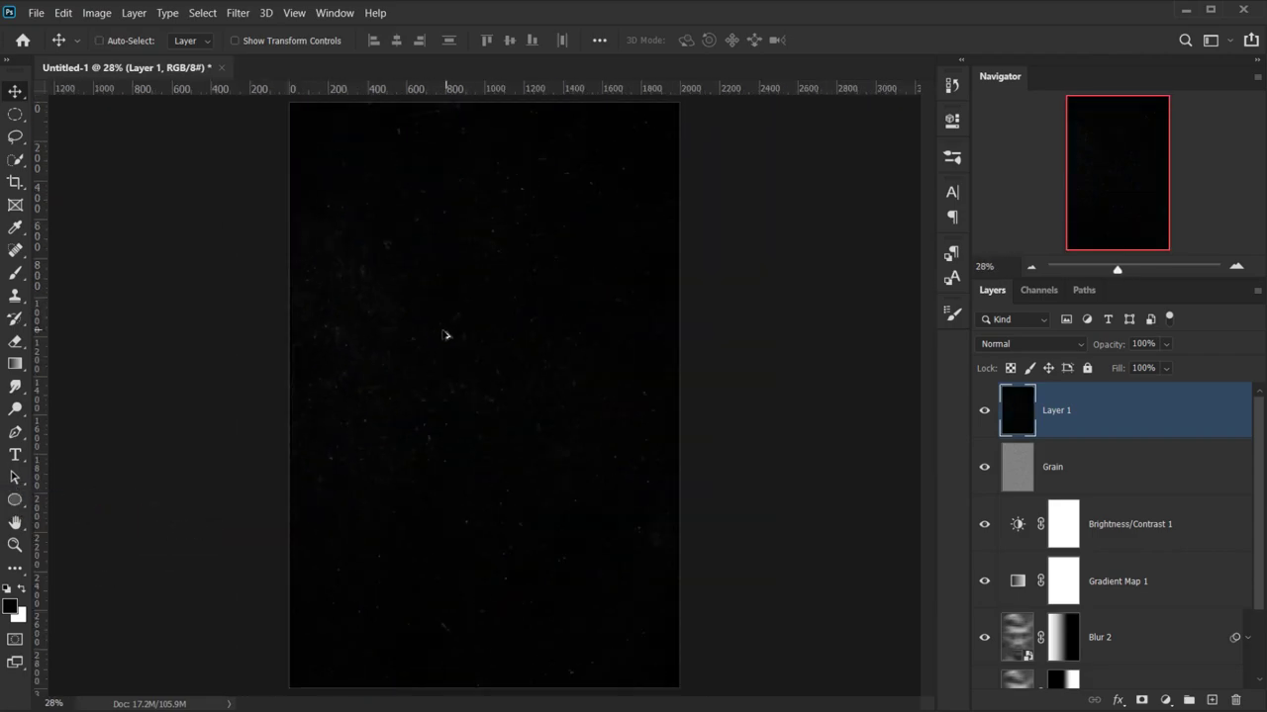
- Set the texture layer's blend mode to Screen and compare the face up close with the texture hidden and shown
{"action": "left_click", "coordinate": [1040, 343]}
{"action": "left_click", "coordinate": [987, 469]}
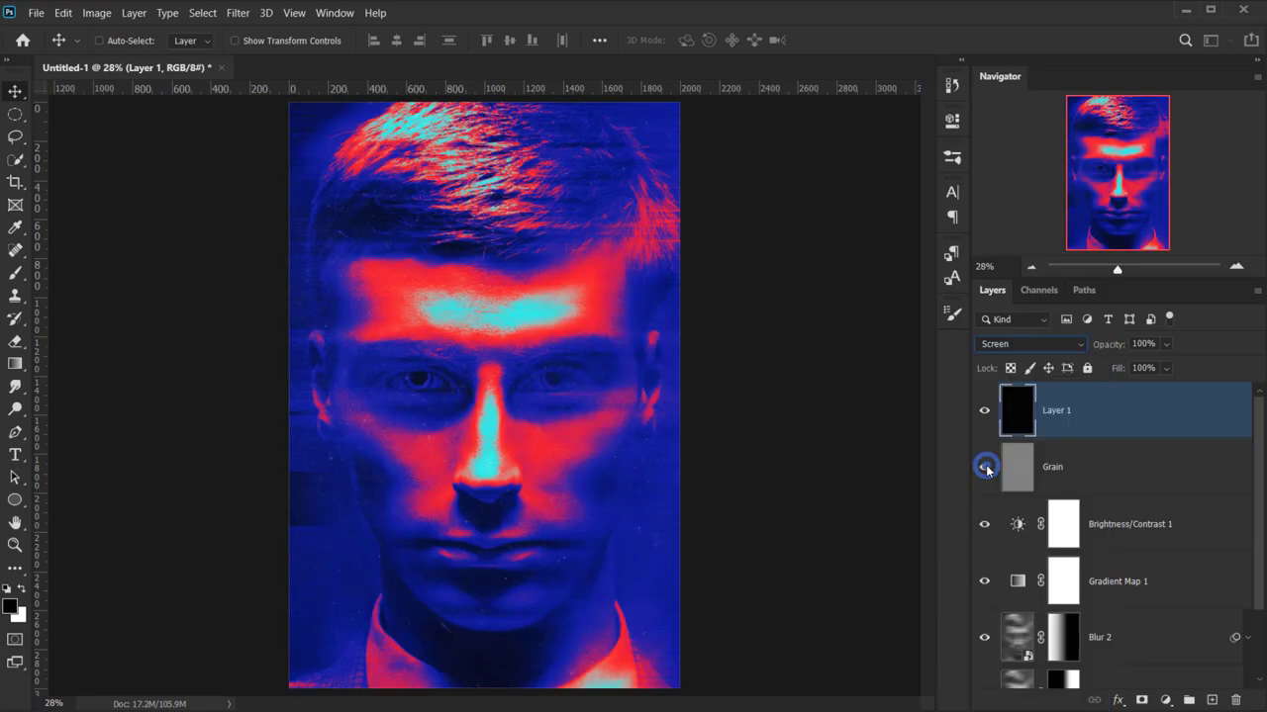
{"action": "scroll", "coordinate": [401, 450], "scroll_direction": "up", "scroll_amount": 3}
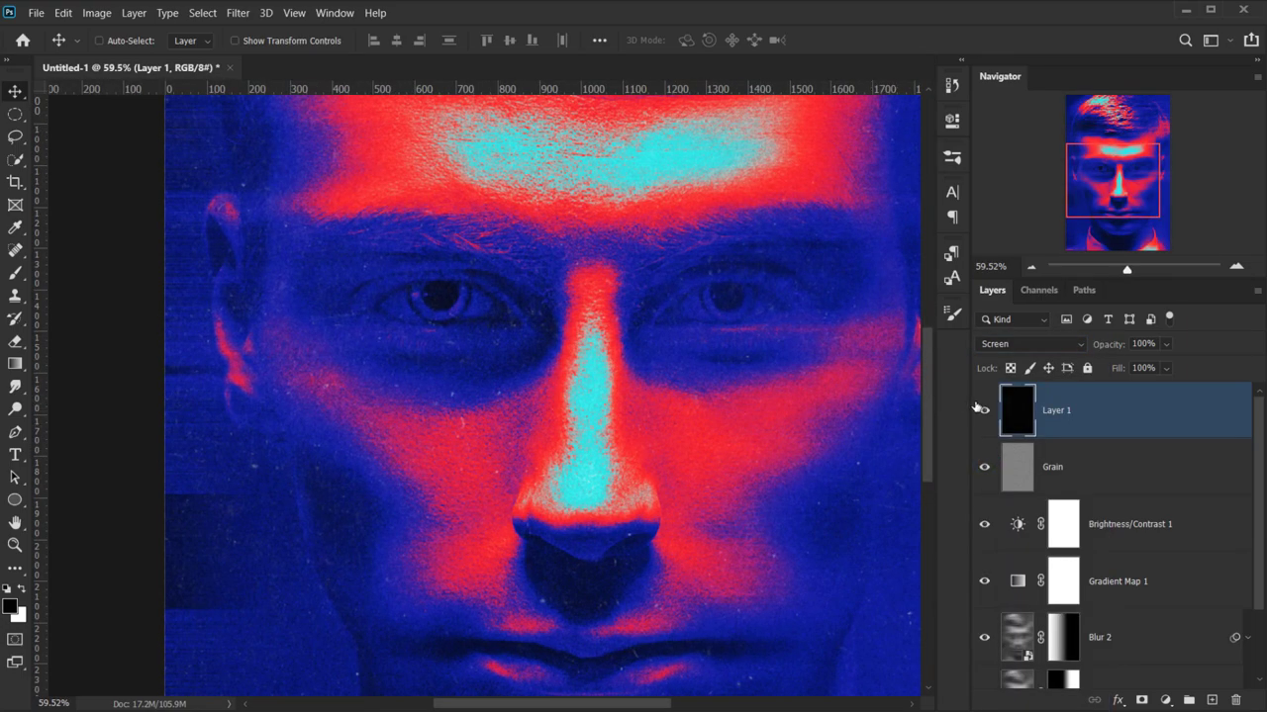
{"action": "left_click", "coordinate": [984, 409]}
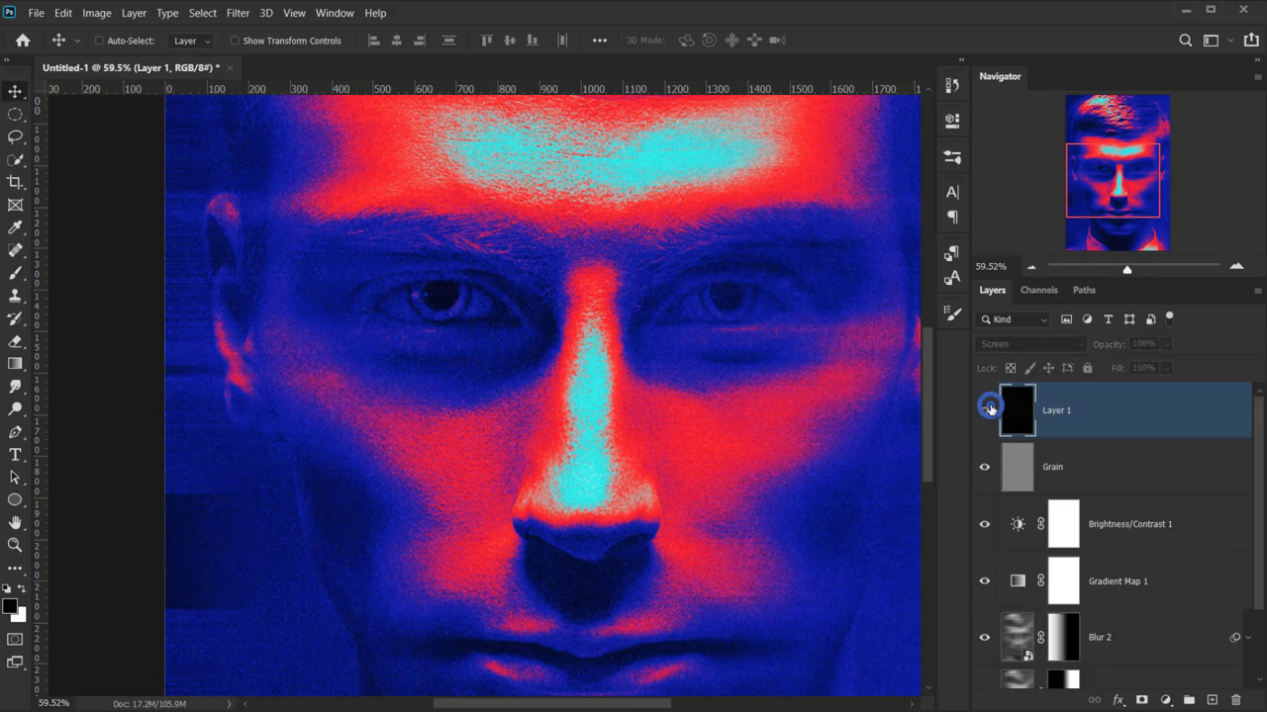
{"action": "left_click", "coordinate": [988, 409]}
{"action": "scroll", "coordinate": [421, 490], "scroll_direction": "down", "scroll_amount": 3}
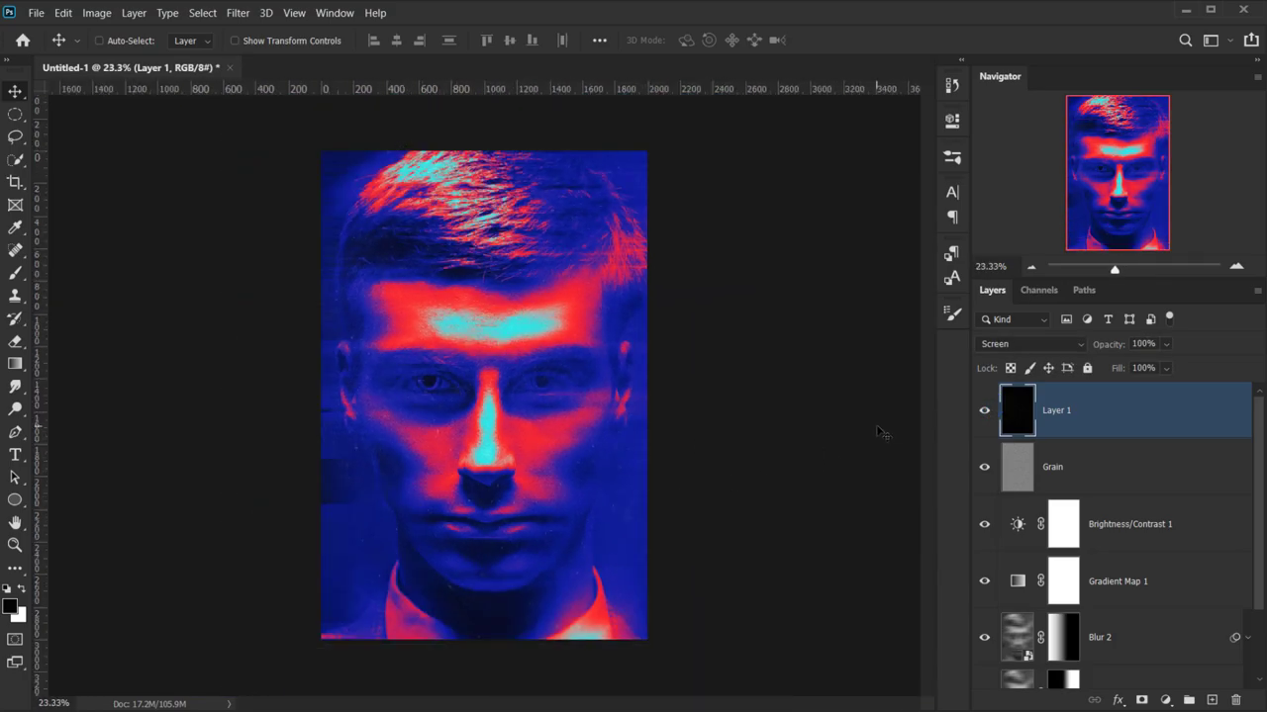
{"action": "scroll", "coordinate": [880, 432], "scroll_direction": "up", "scroll_amount": 1}
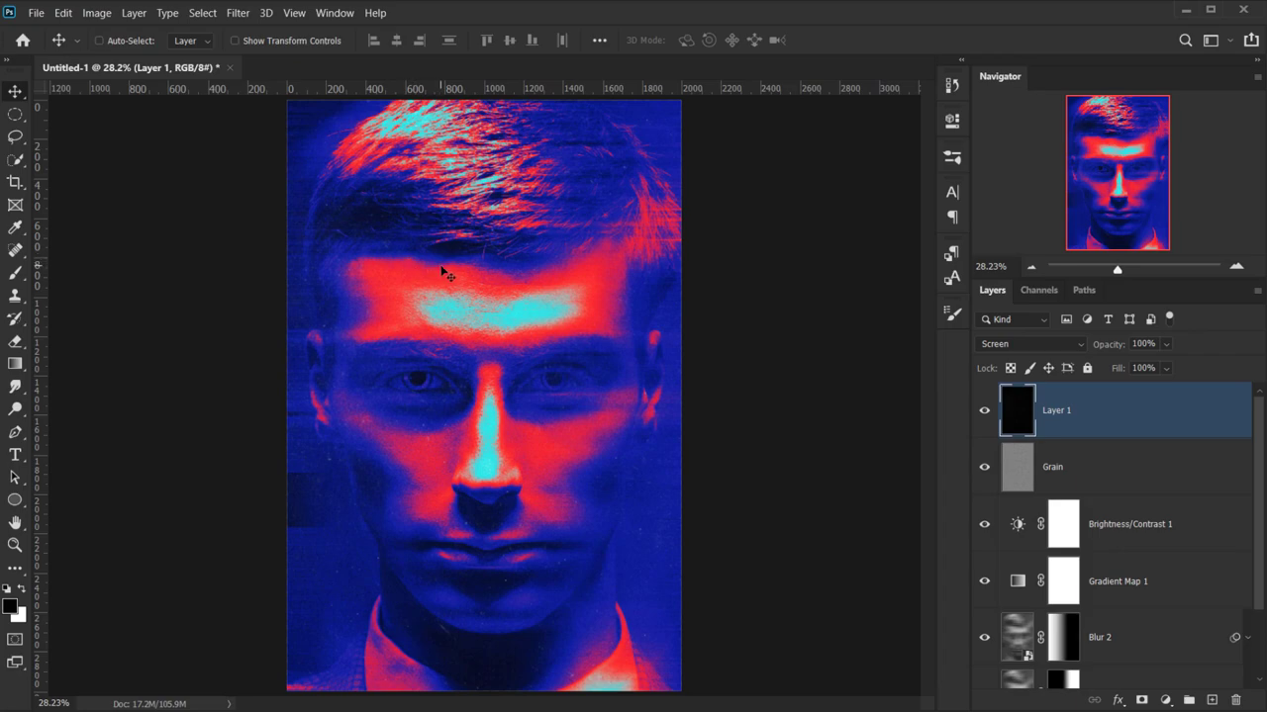
- Open the Image smart object's contents and place the portrait of the woman in black from the Thermal folder
{"action": "scroll", "coordinate": [1128, 471], "scroll_direction": "down", "scroll_amount": 2}
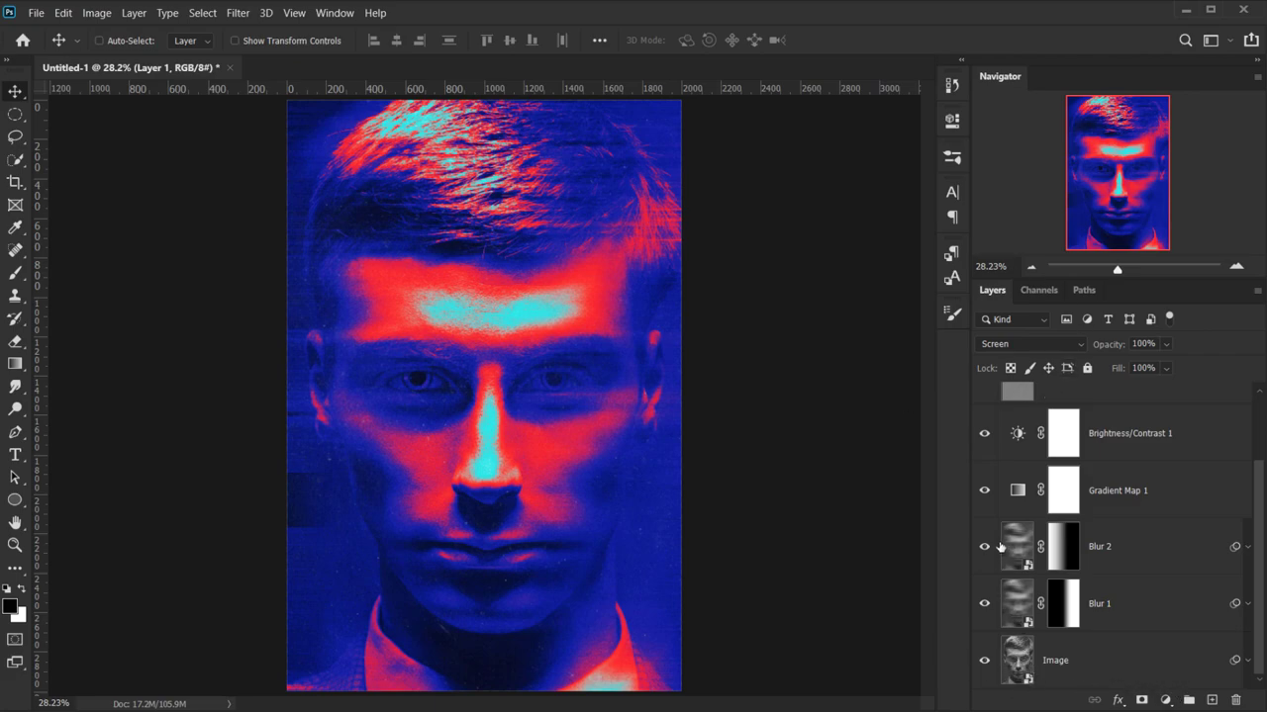
{"action": "double_click", "coordinate": [1017, 655]}
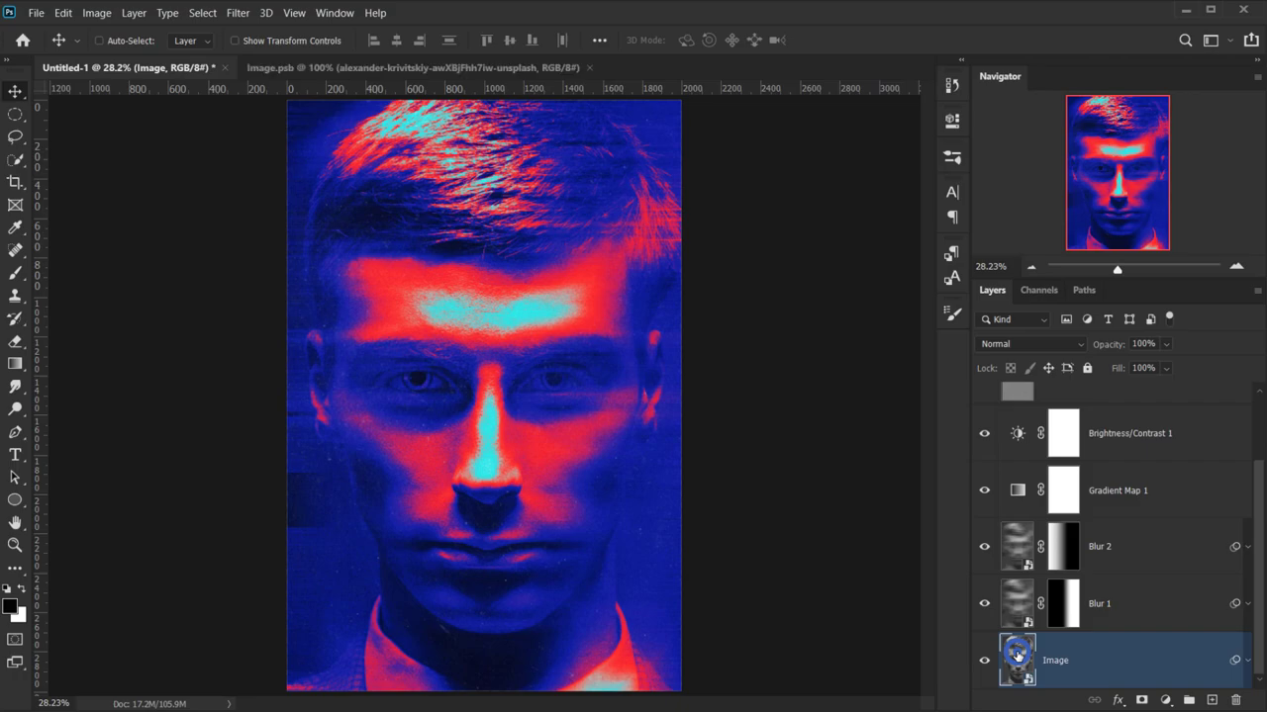
{"action": "key", "text": "alt+Tab"}
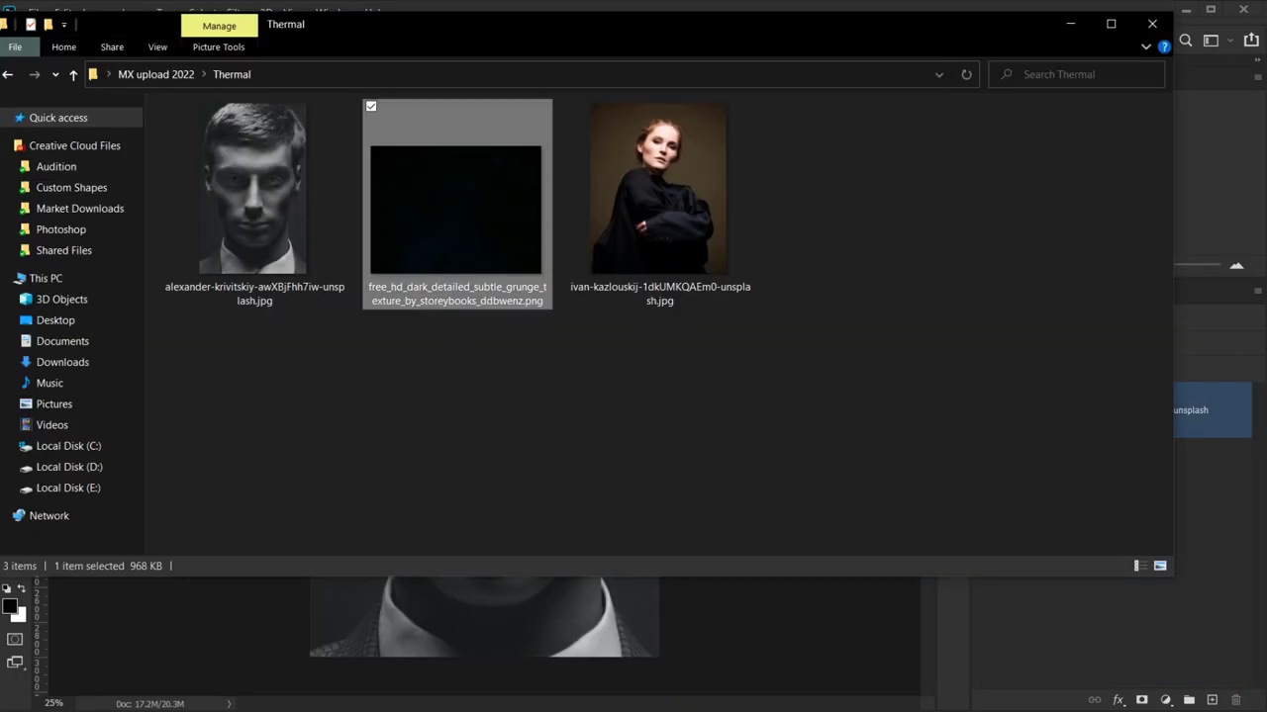
{"action": "left_click", "coordinate": [701, 234]}
{"action": "left_click_drag", "start_coordinate": [698, 184], "coordinate": [517, 651]}
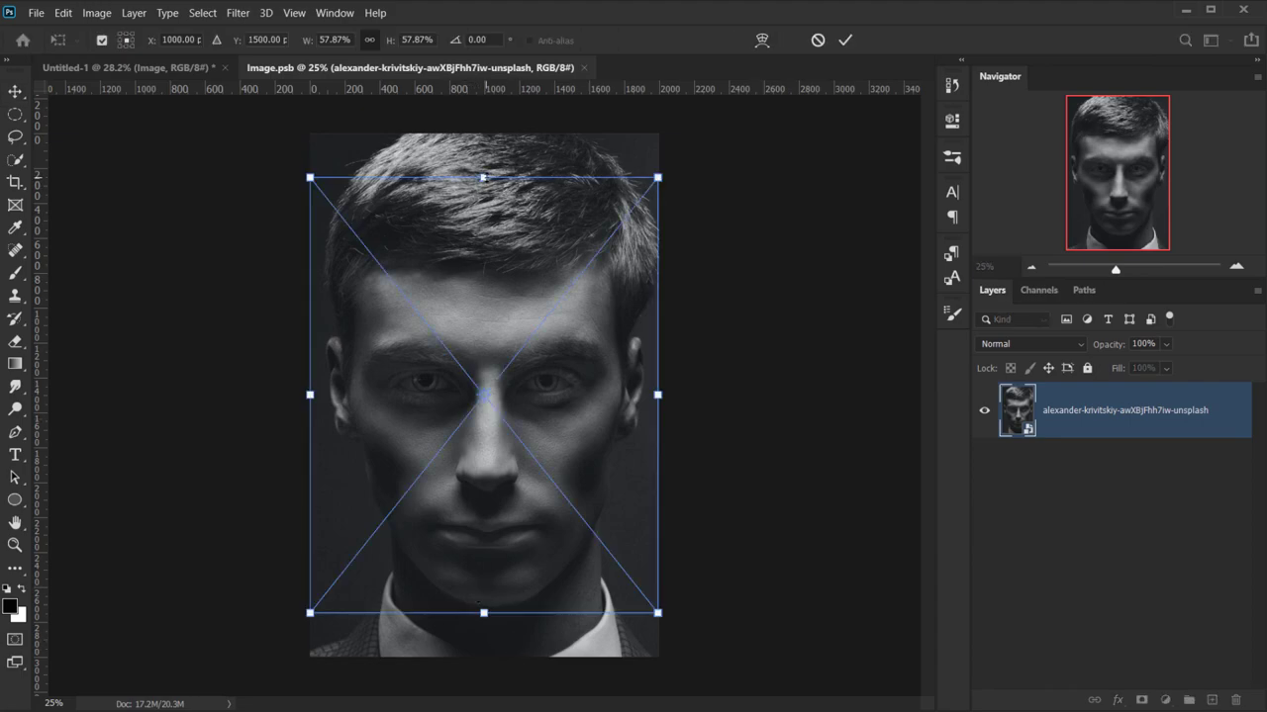
- Scale the placed woman's portrait to 79.40%, centered on the canvas, and close Image.psb with the changes saved
{"action": "left_click_drag", "start_coordinate": [484, 613], "coordinate": [485, 697]}
{"action": "left_click_drag", "start_coordinate": [515, 584], "coordinate": [513, 534]}
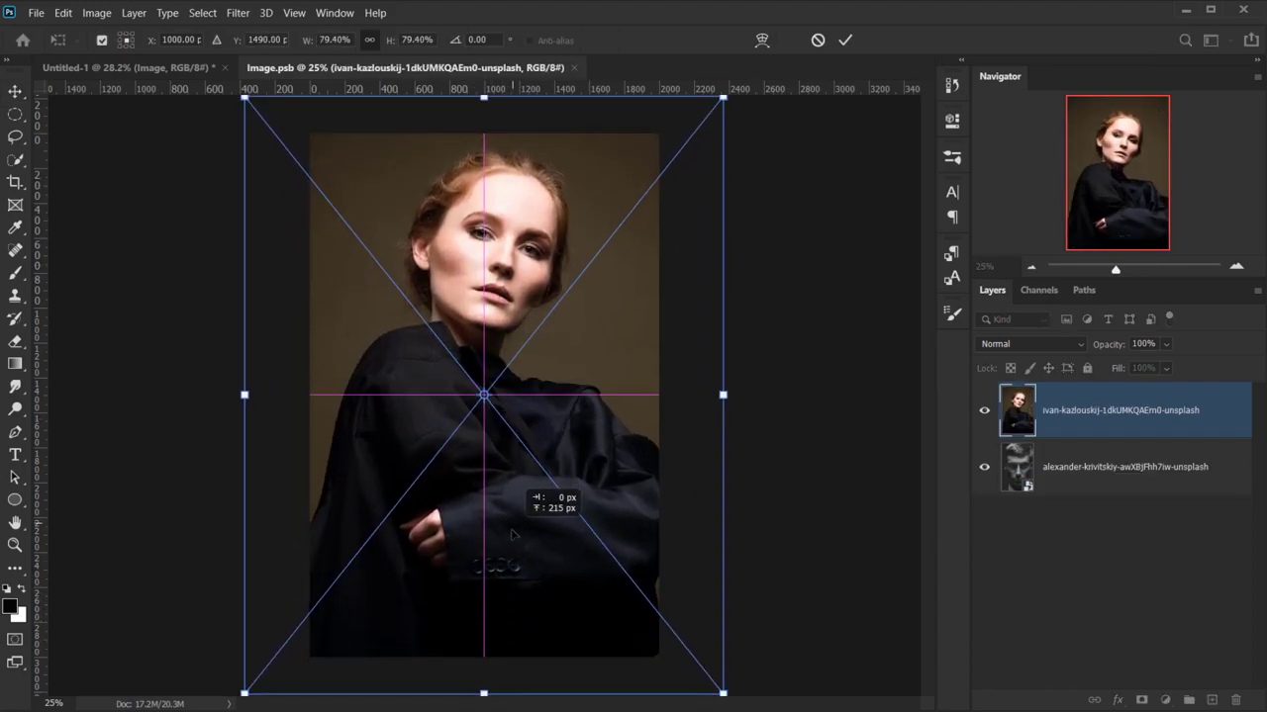
{"action": "left_click", "coordinate": [845, 40]}
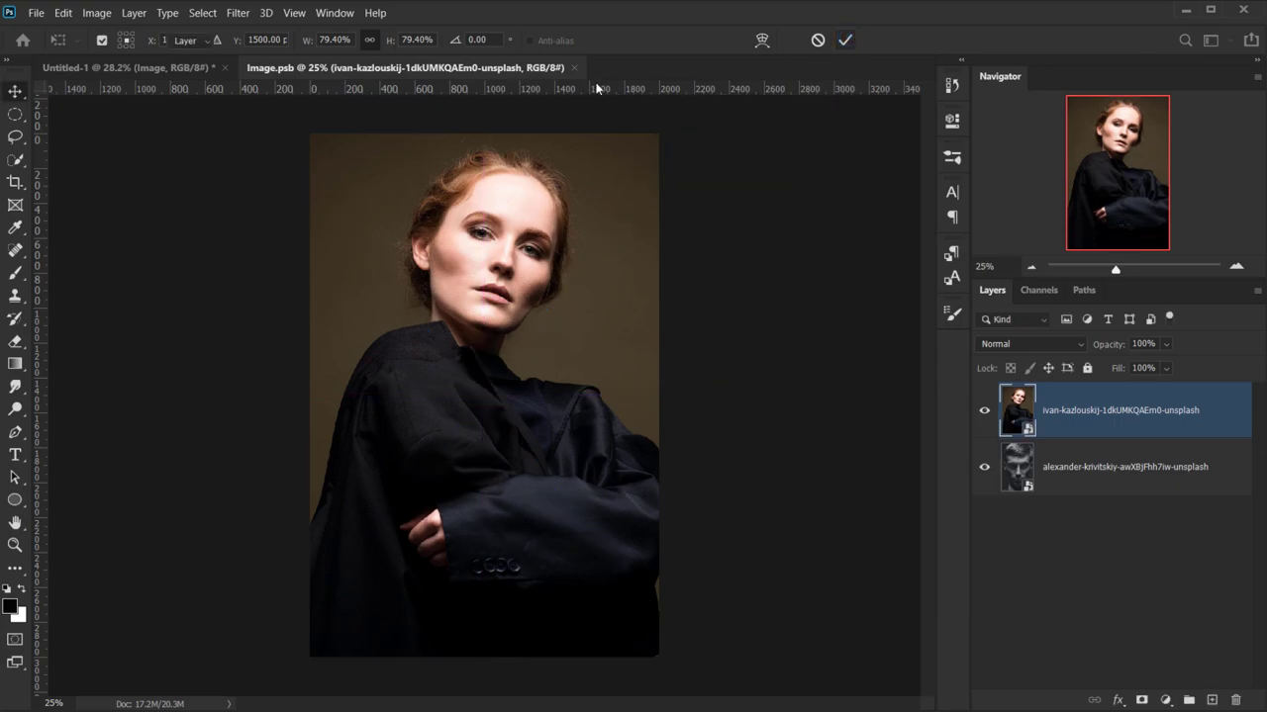
{"action": "left_click", "coordinate": [582, 68]}
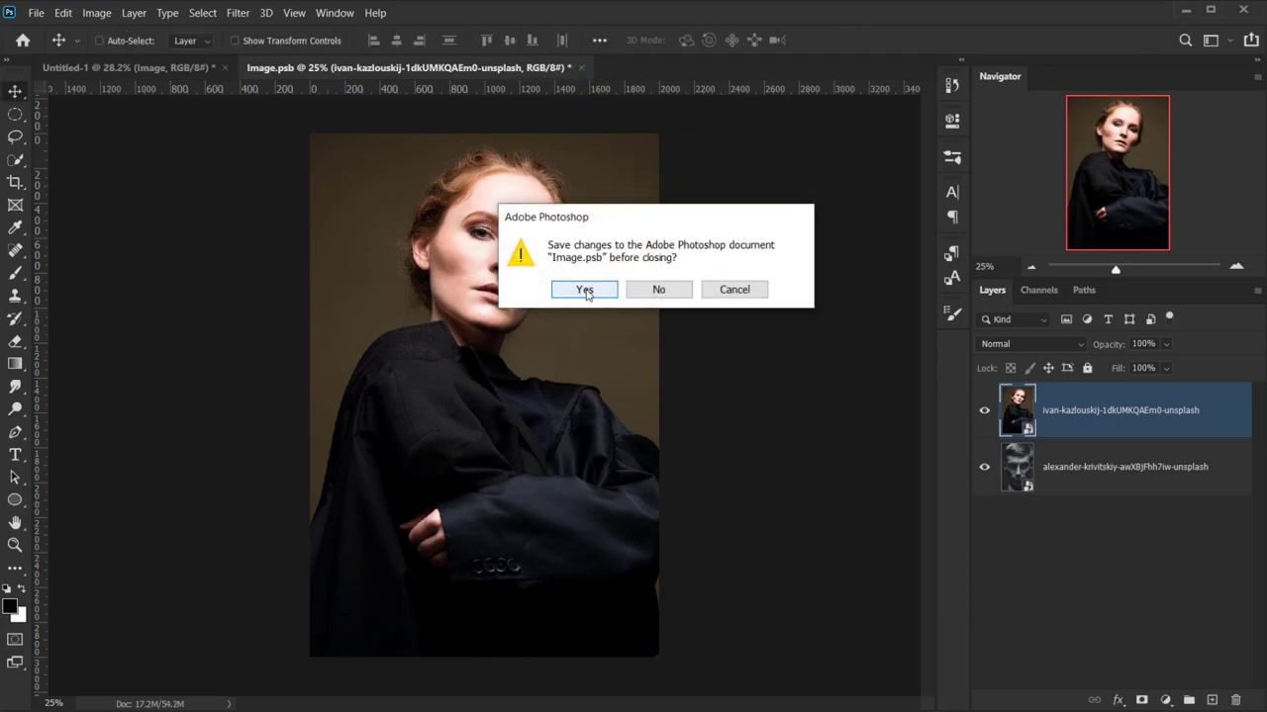
{"action": "left_click", "coordinate": [585, 289]}
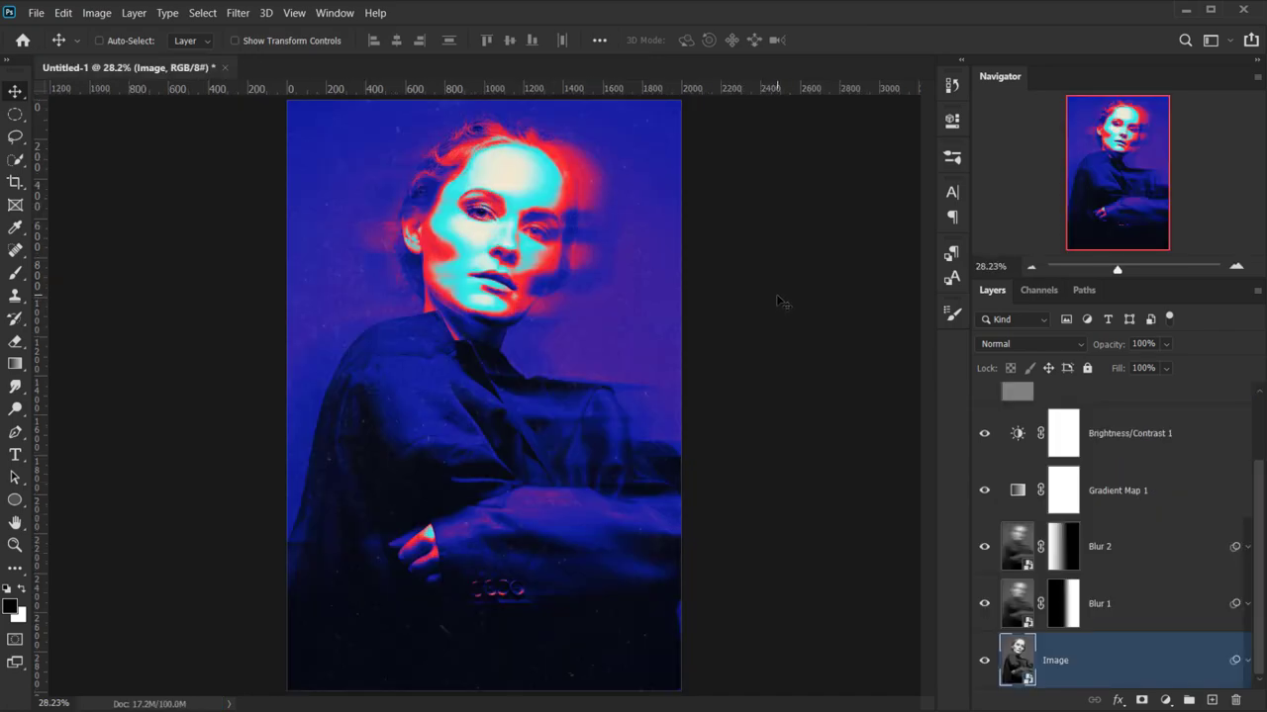
- Inspect the thermal effect on the woman's portrait and undo the image replacement
{"action": "scroll", "coordinate": [470, 302], "scroll_direction": "up", "scroll_amount": 2}
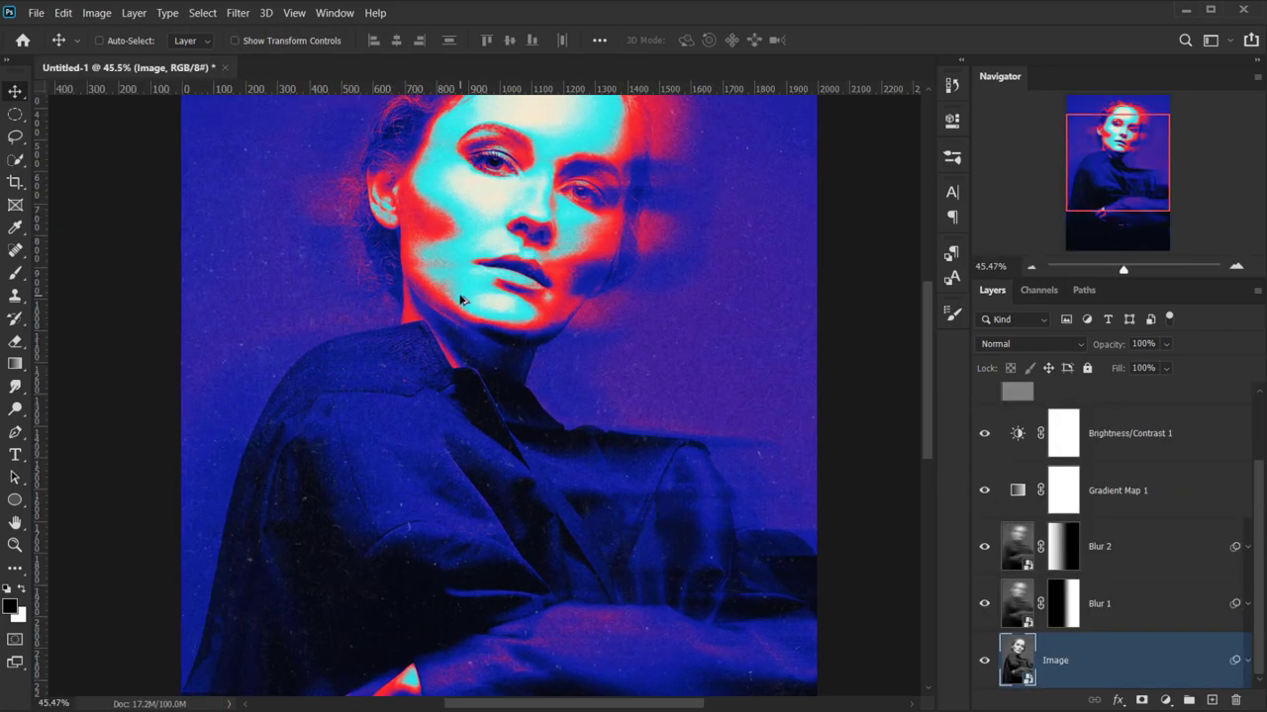
{"action": "scroll", "coordinate": [465, 302], "scroll_direction": "down", "scroll_amount": 3}
{"action": "scroll", "coordinate": [649, 247], "scroll_direction": "up", "scroll_amount": 1}
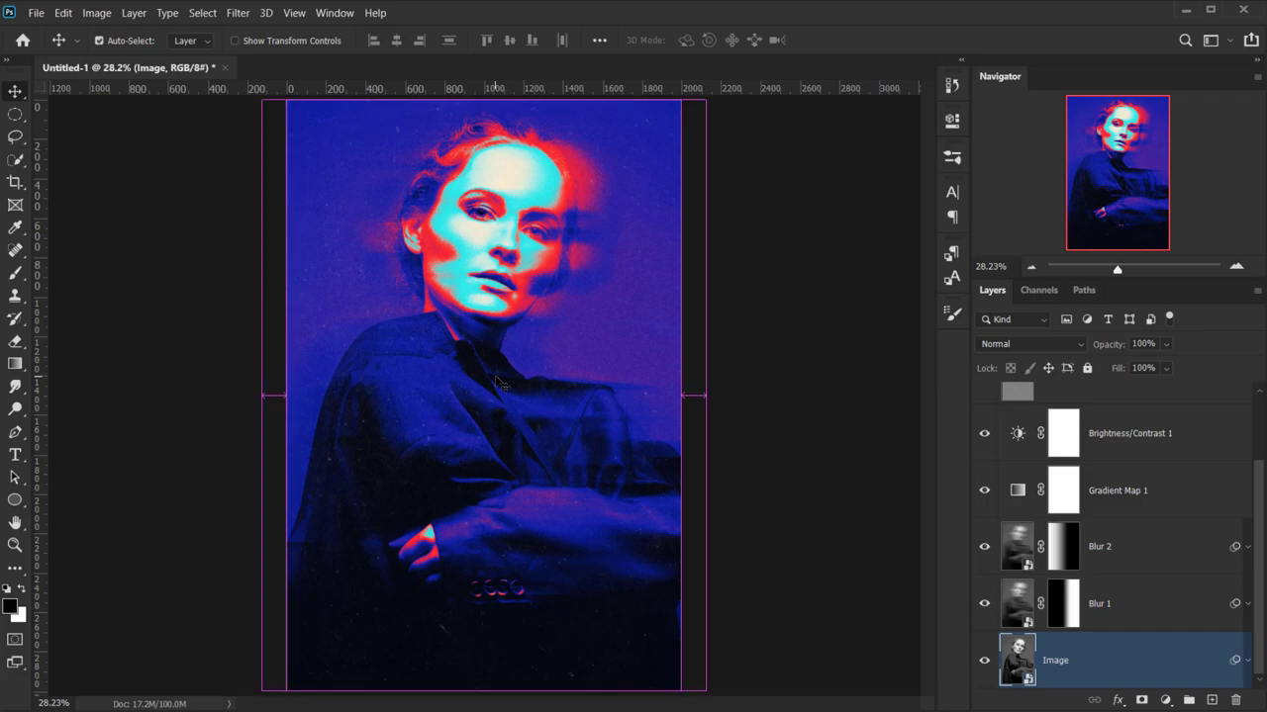
{"action": "key", "text": "ctrl"}
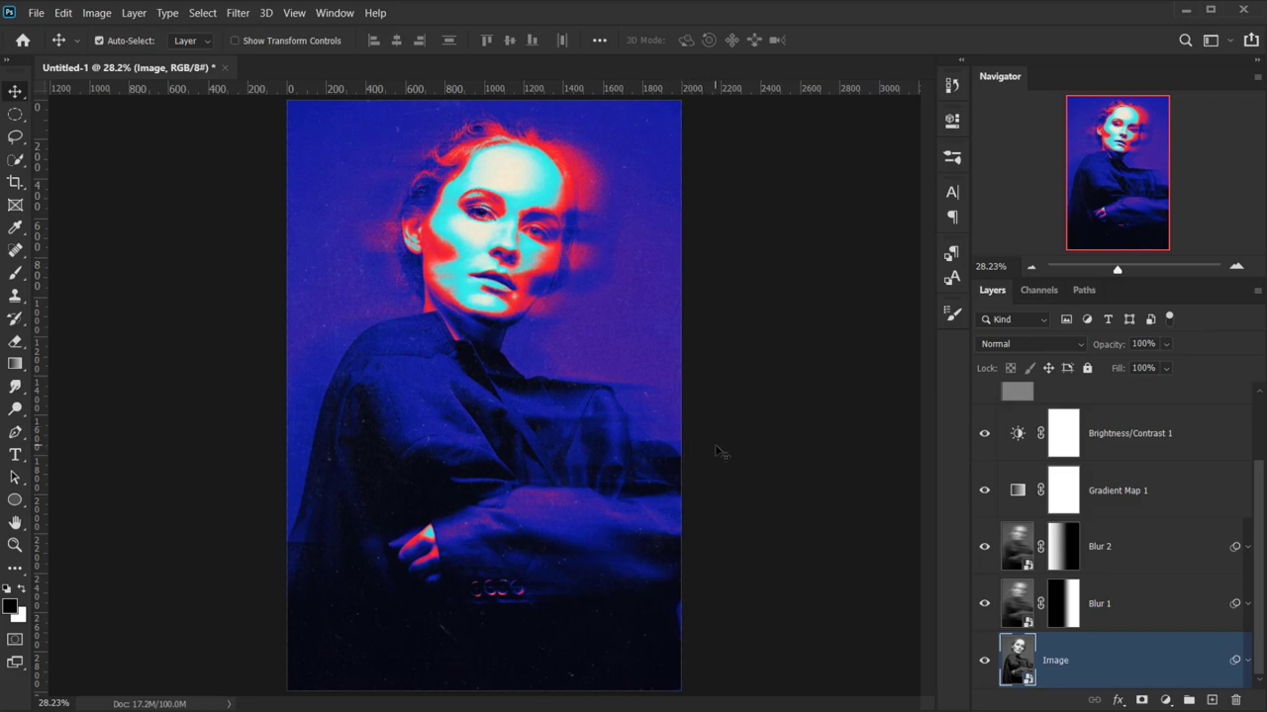
{"action": "key", "text": "ctrl+z"}
- Hide all the interface panels and fit the finished portrait to the screen
{"action": "key", "text": "Tab"}
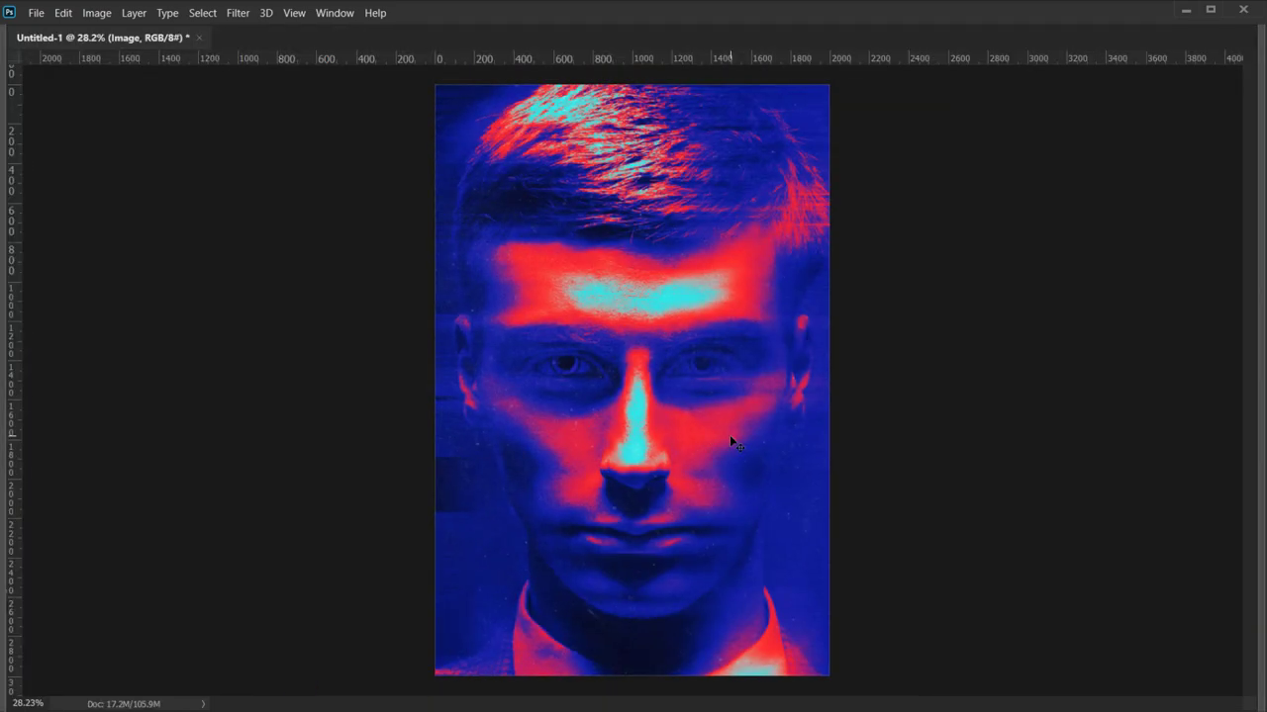
{"action": "key", "text": "ctrl+0"}
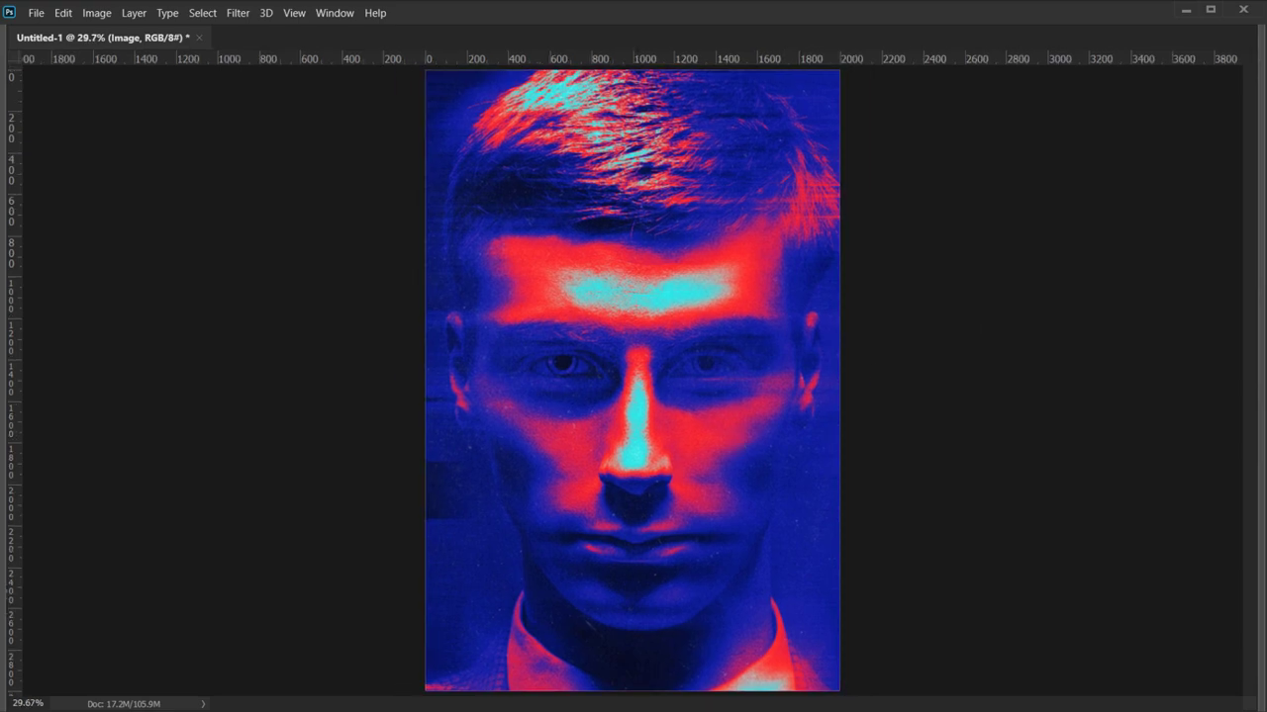